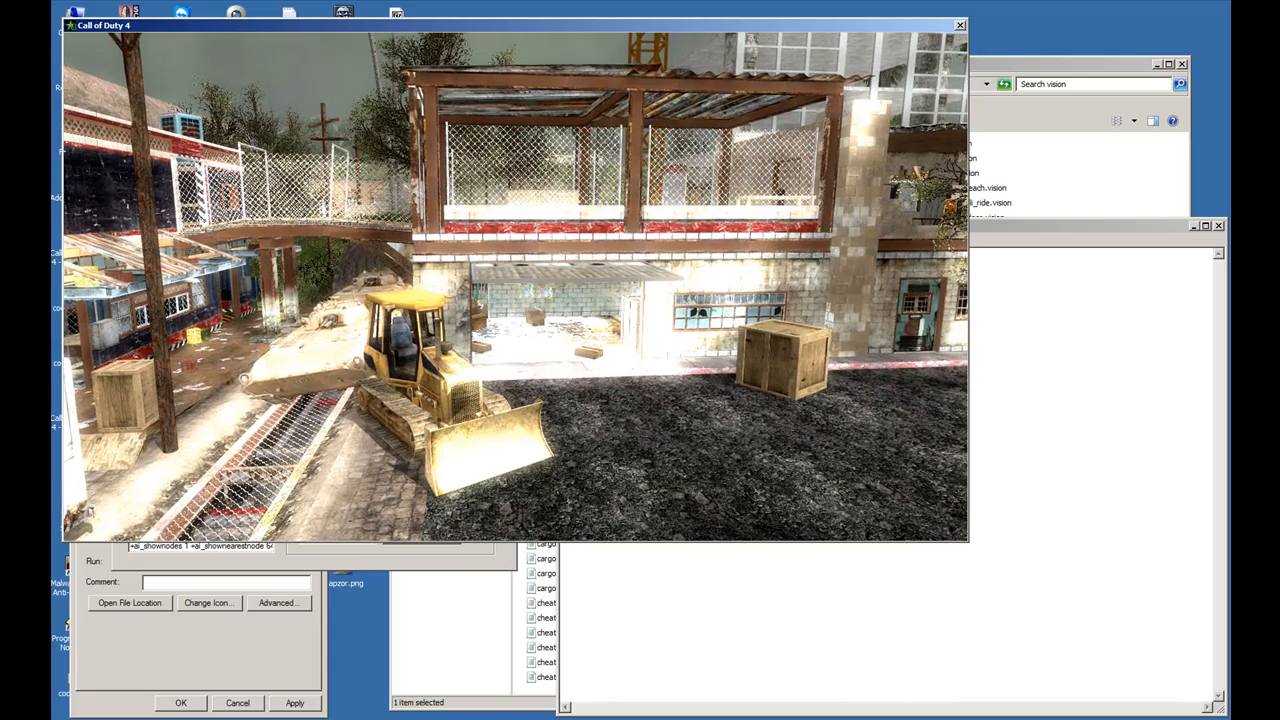
- Set the glow radius variable r_glowTweakRadius0 to 1 in the game console and check the effect around the map
key(grave)
key(Up)
key(BackSpace)
key(BackSpace)
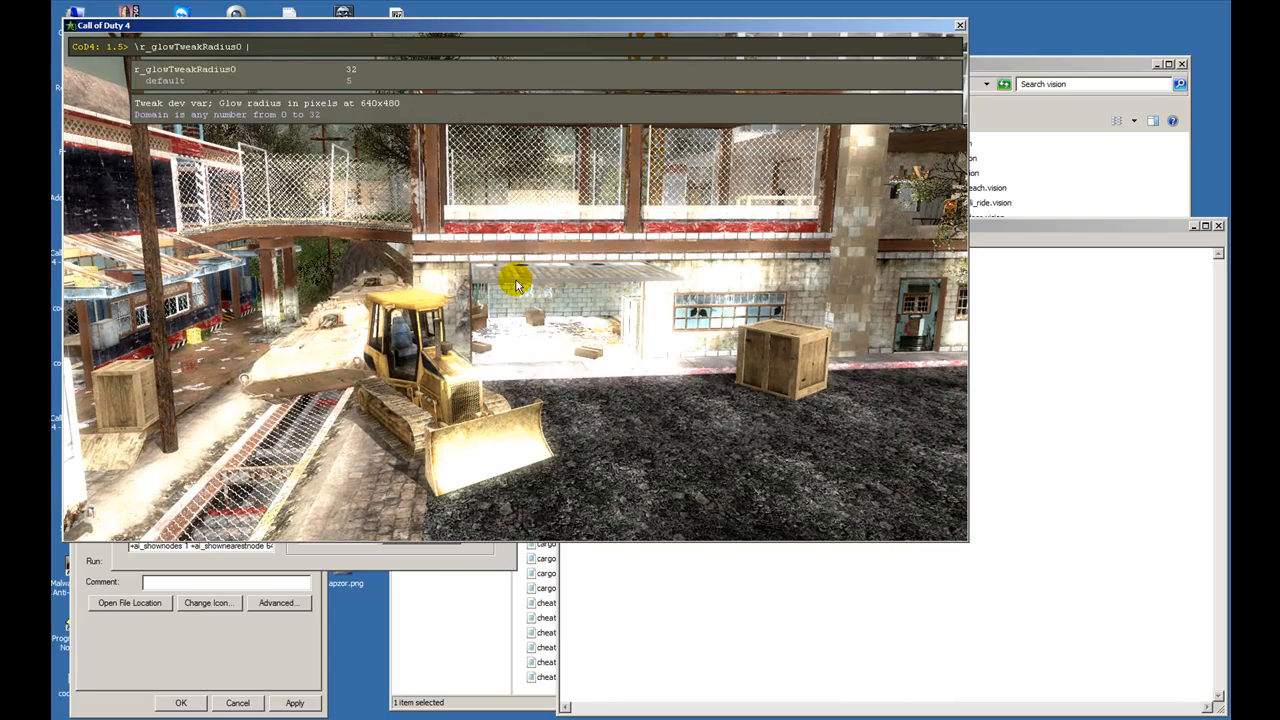
text(5)
key(Return)
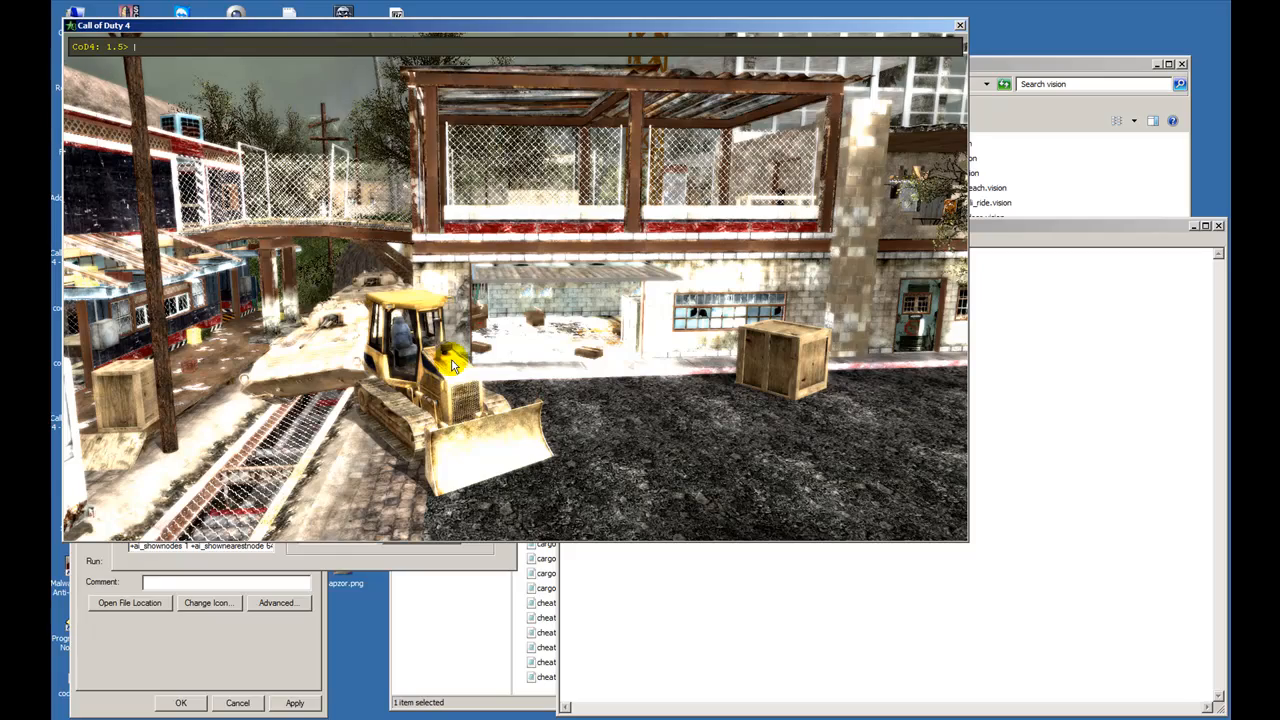
key(grave)
key(w)
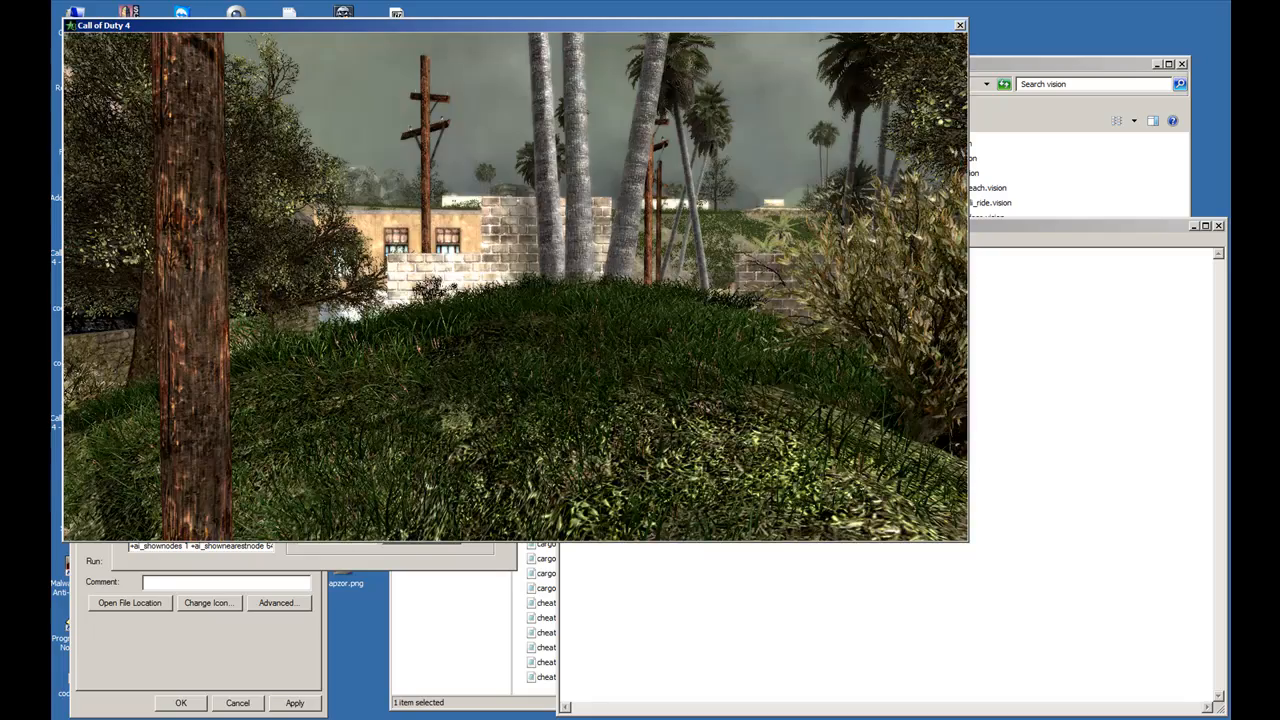
key(a)
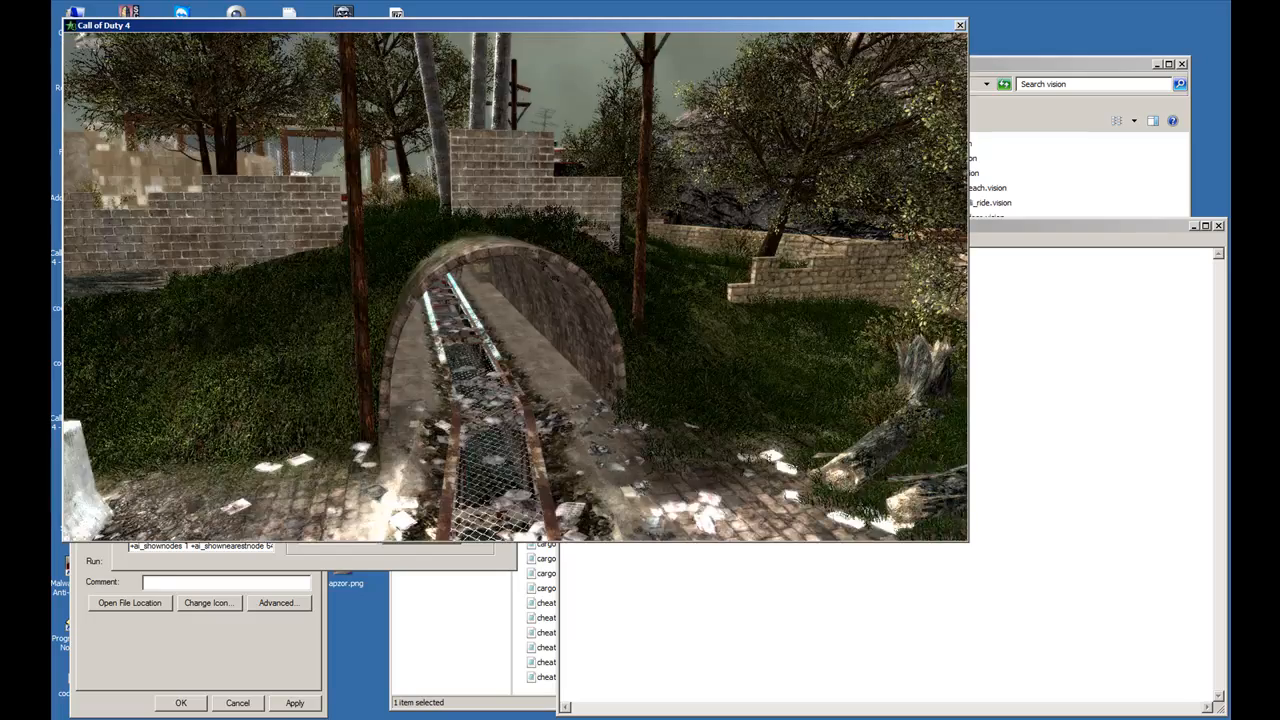
key(w)
key(w)
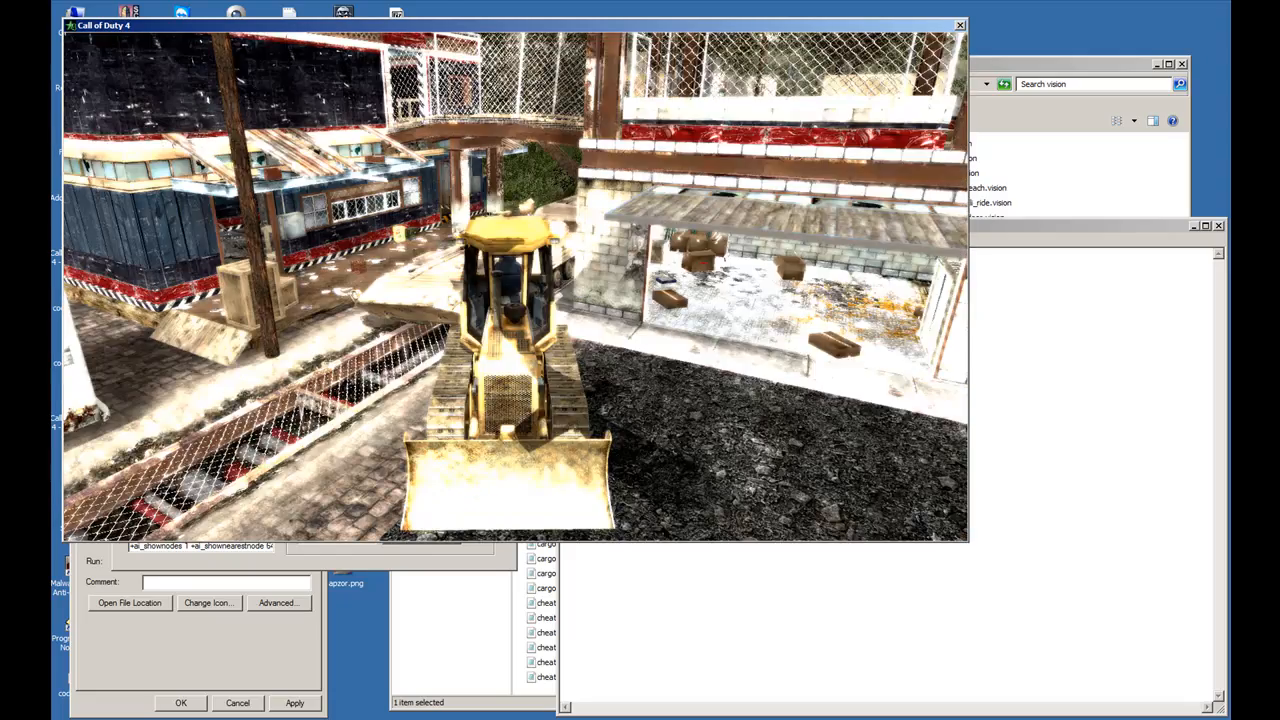
- Set r_glowTweakRadius0 to 5 in the game console
key(grave)
key(Up)
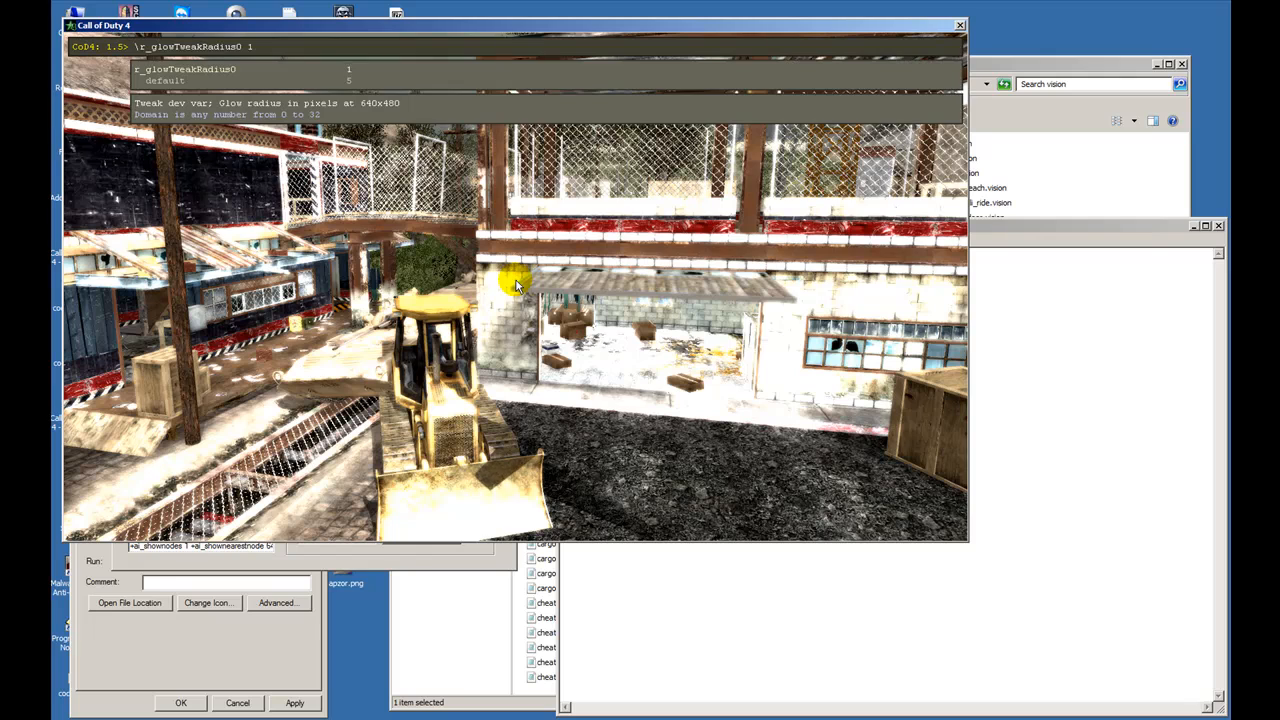
key(BackSpace)
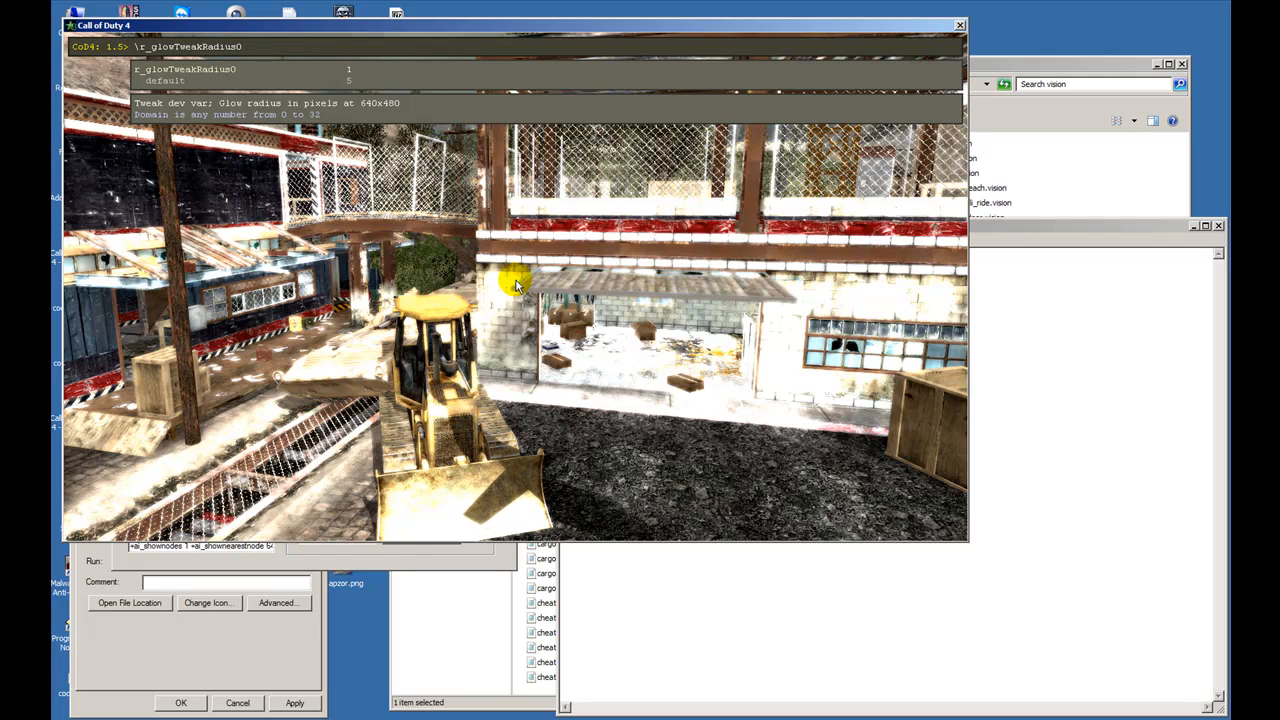
key(Return)
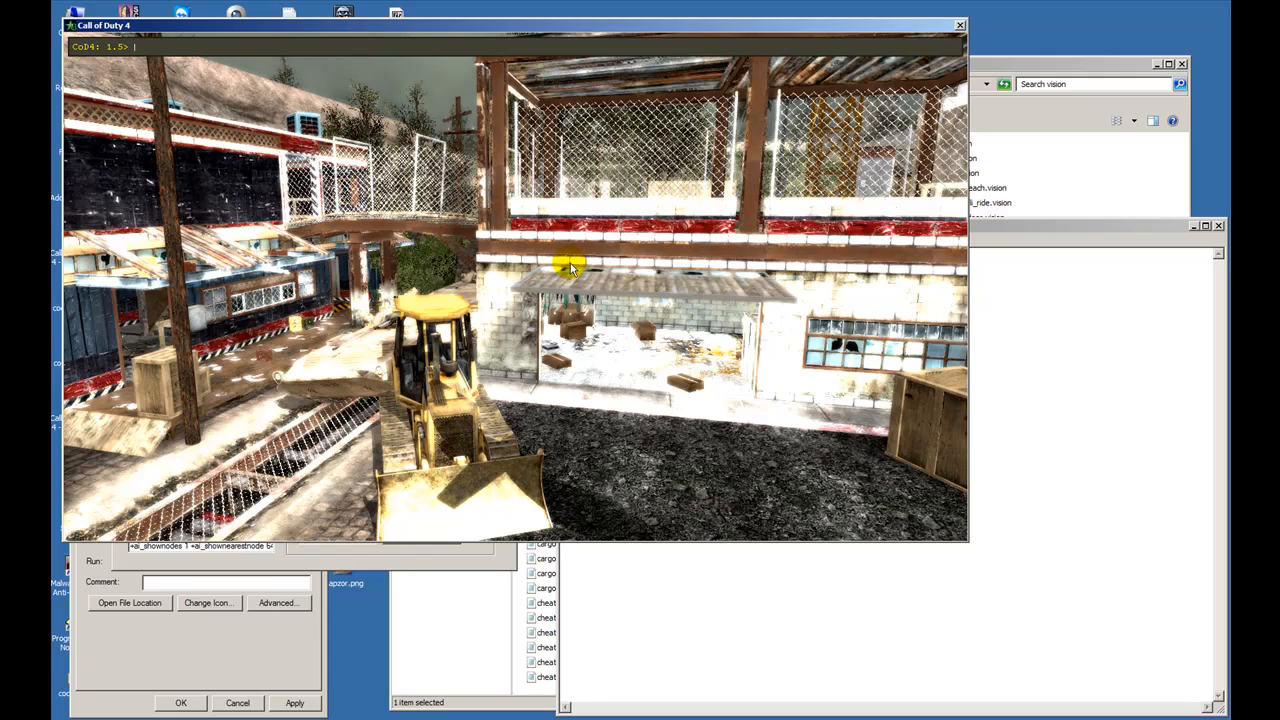
- Set the bloom intensity variable r_glowTweakBloomIntensity0 to 20 and view the scene with the console closed
text(r)
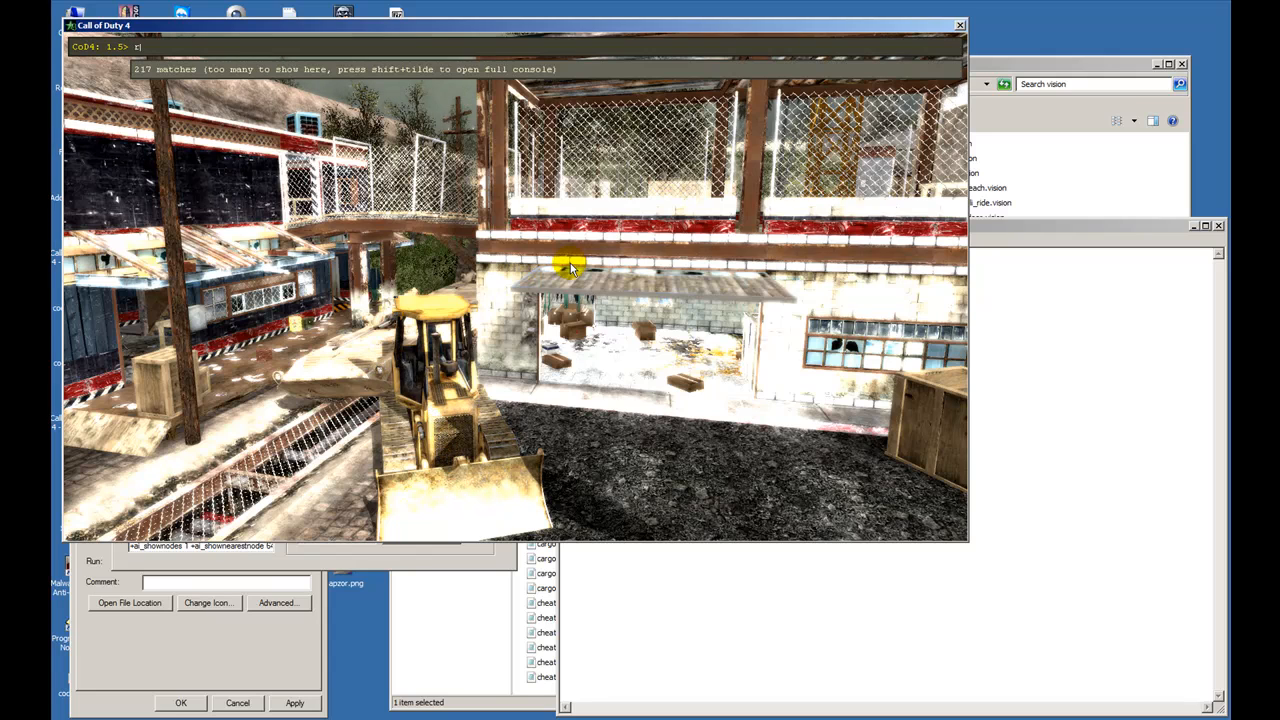
text(_glow)
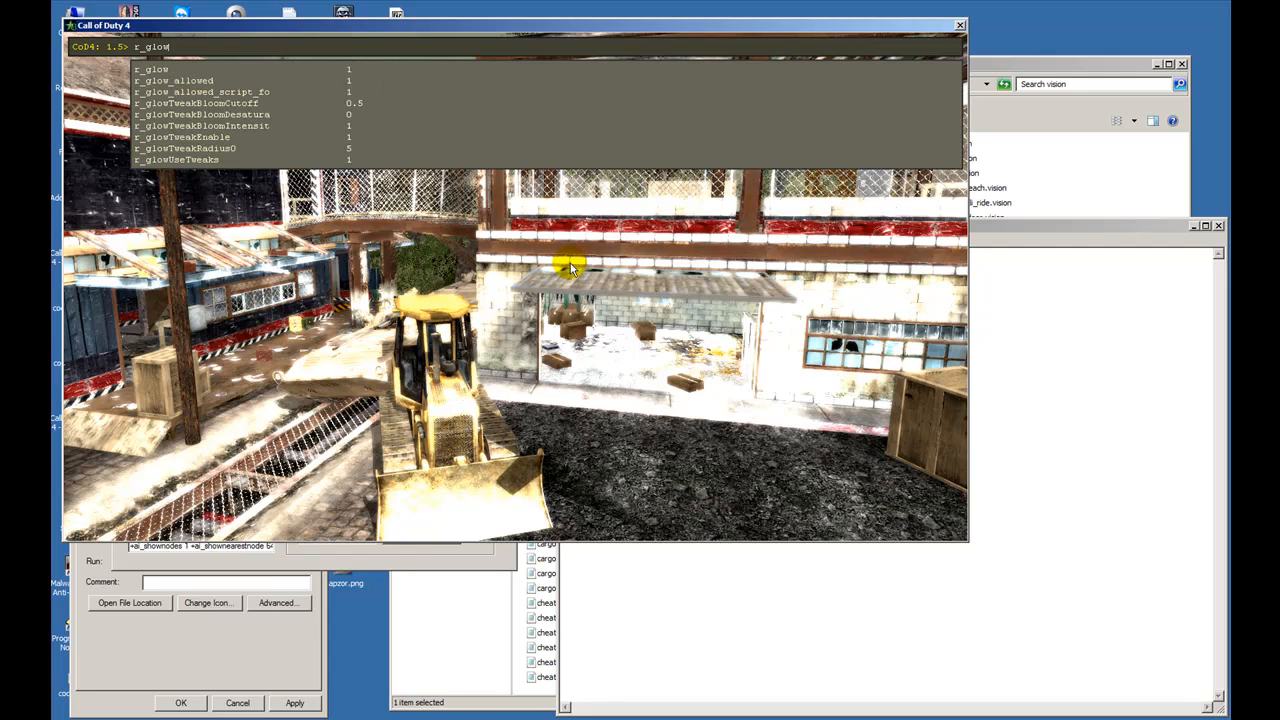
text(tweak)
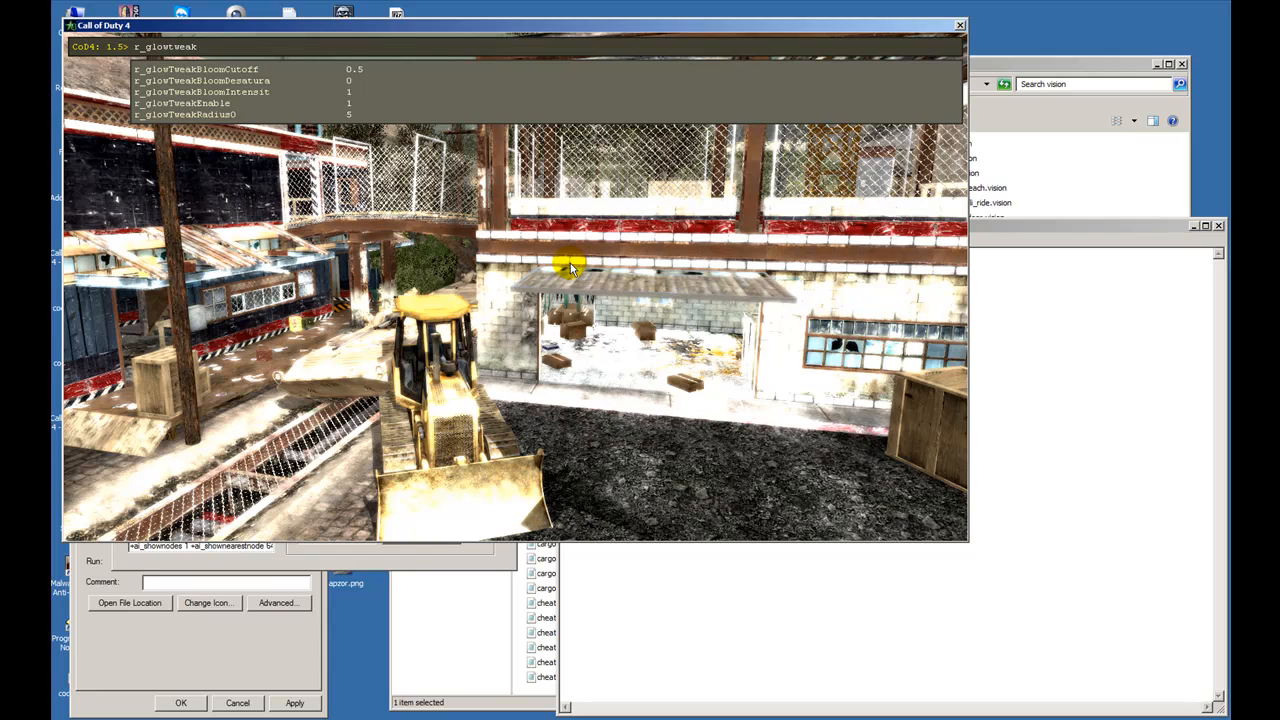
text(blo)
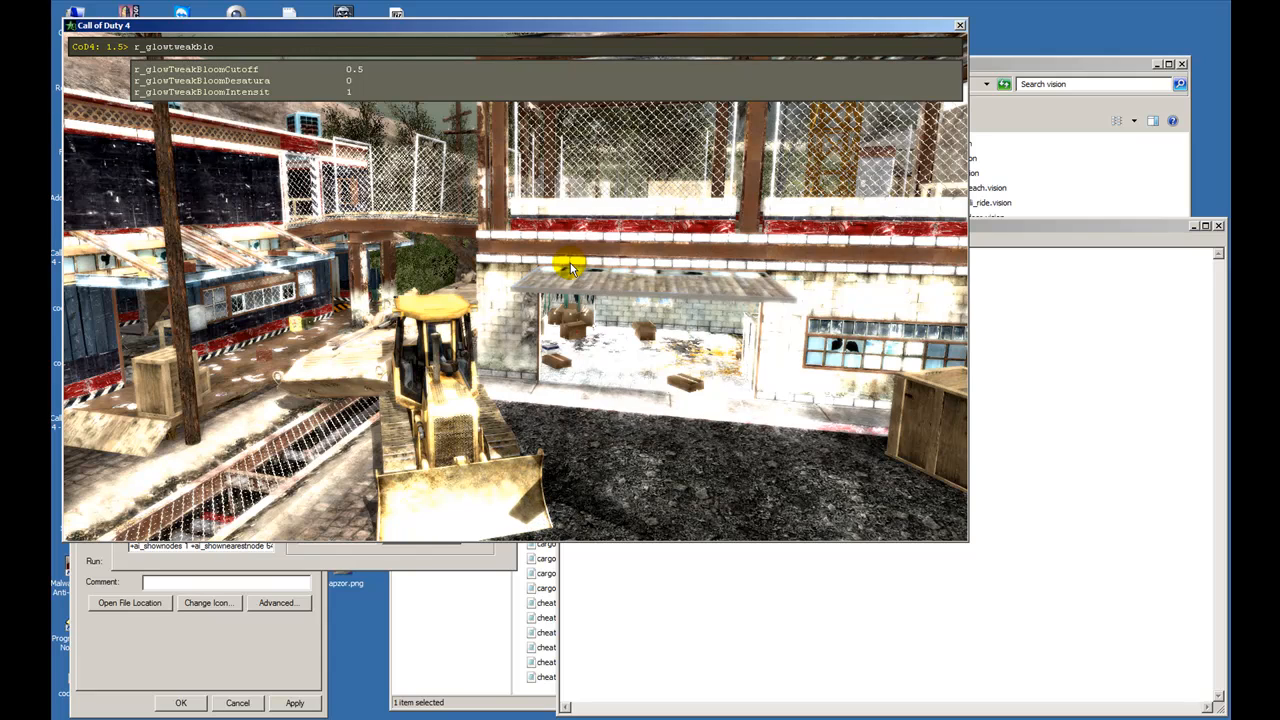
text(o)
key(Tab)
key(Tab)
key(Tab)
key(Tab)
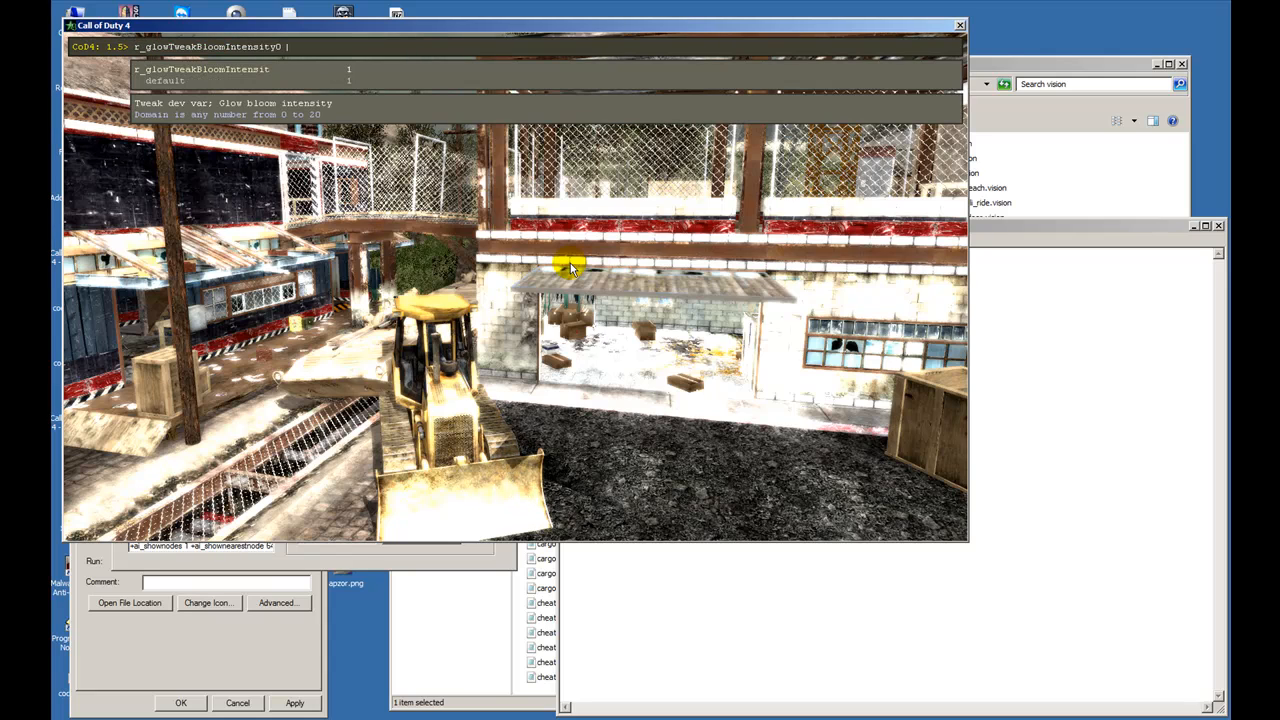
key(Return)
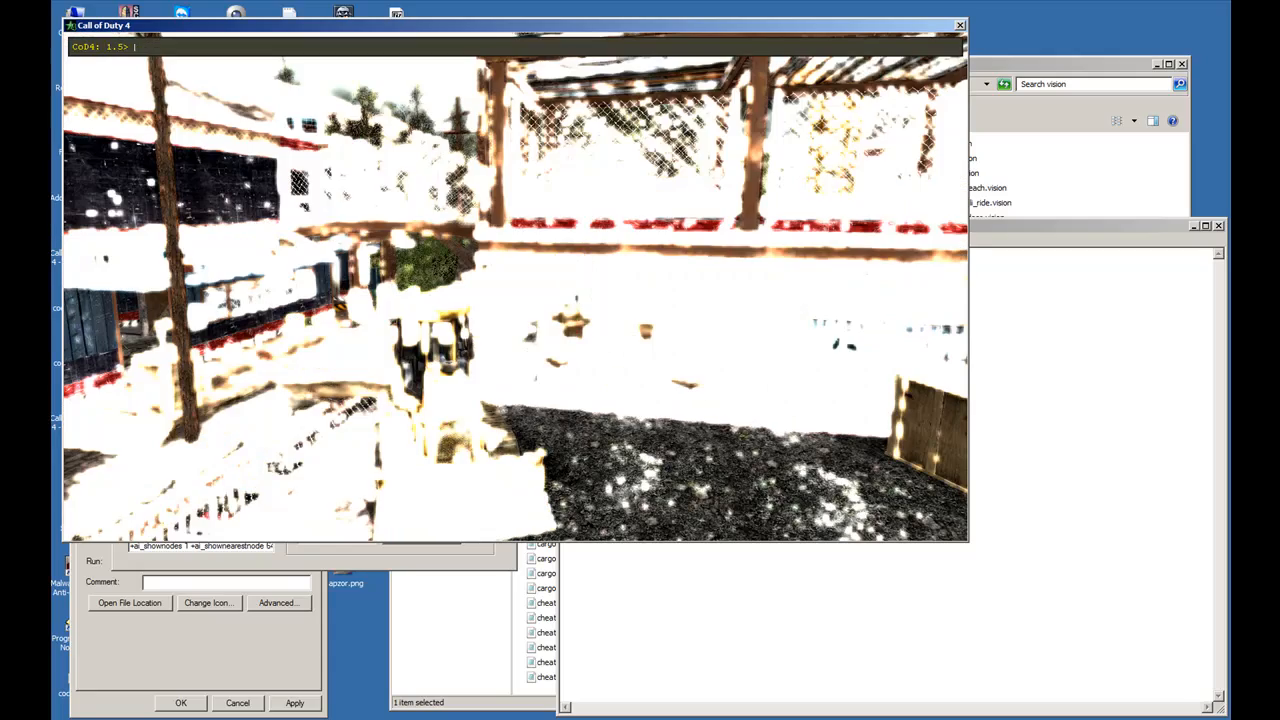
key(grave)
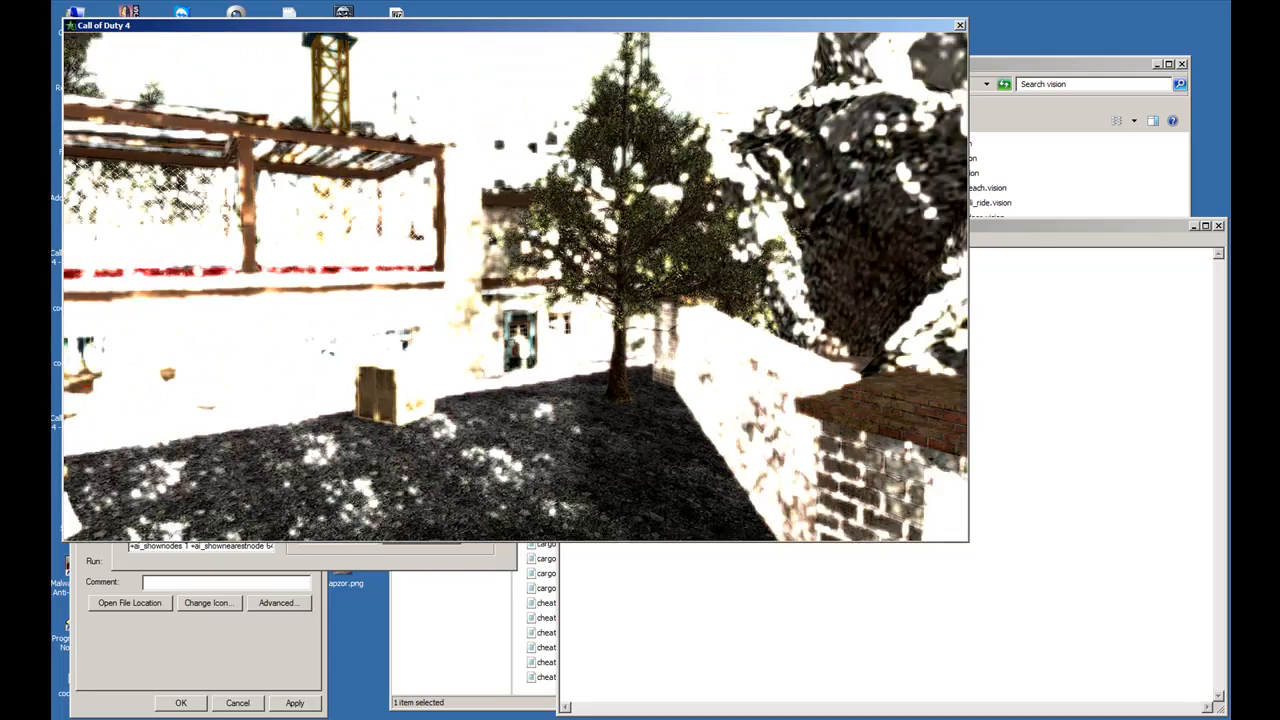
- Lower r_glowTweakBloomIntensity0 to 5 through the game console
key(grave)
key(Up)
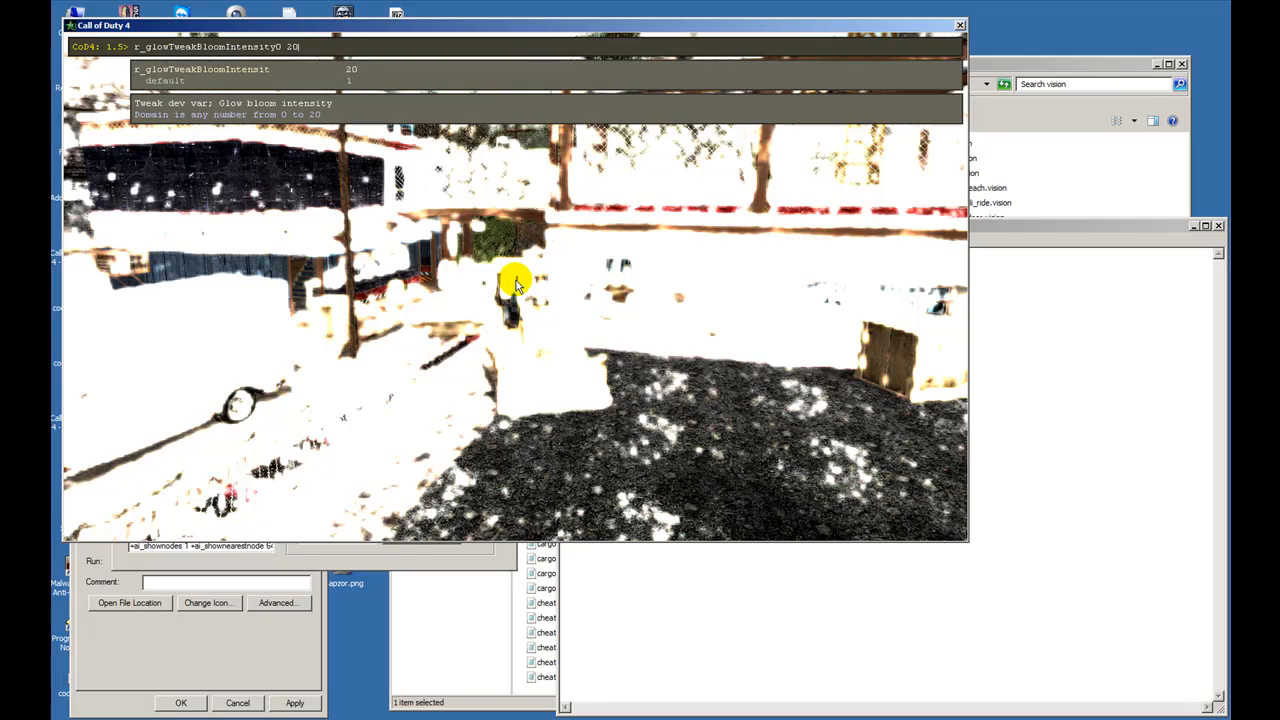
key(BackSpace)
text(5)
key(Return)
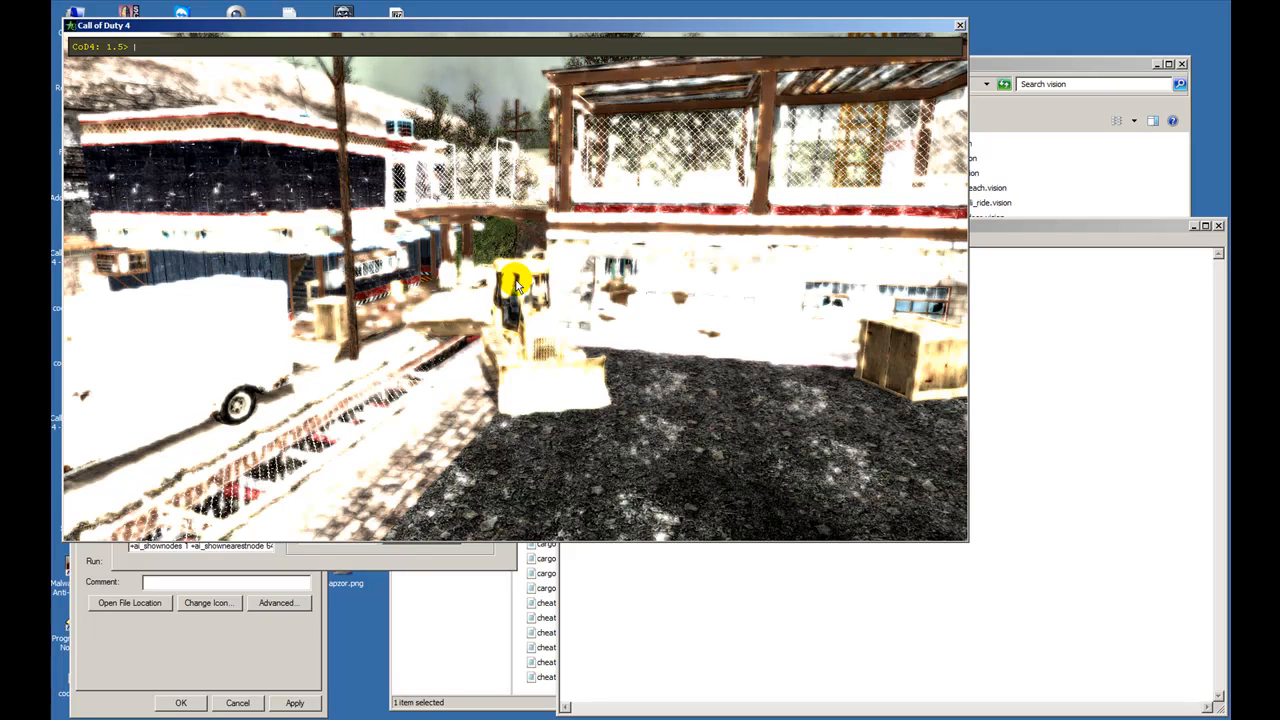
- Reduce r_glowTweakBloomIntensity0 to 4 and then to 1
key(Up)
key(BackSpace)
text(4)
key(Return)
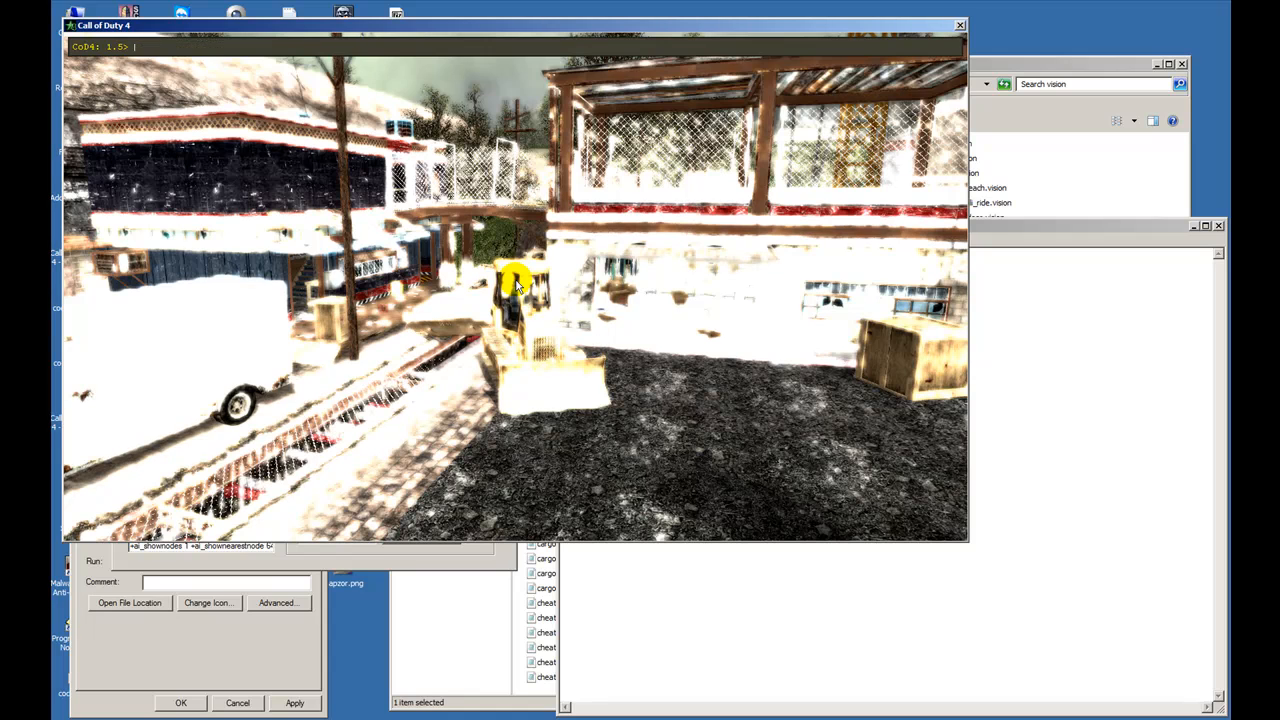
key(Up)
key(BackSpace)
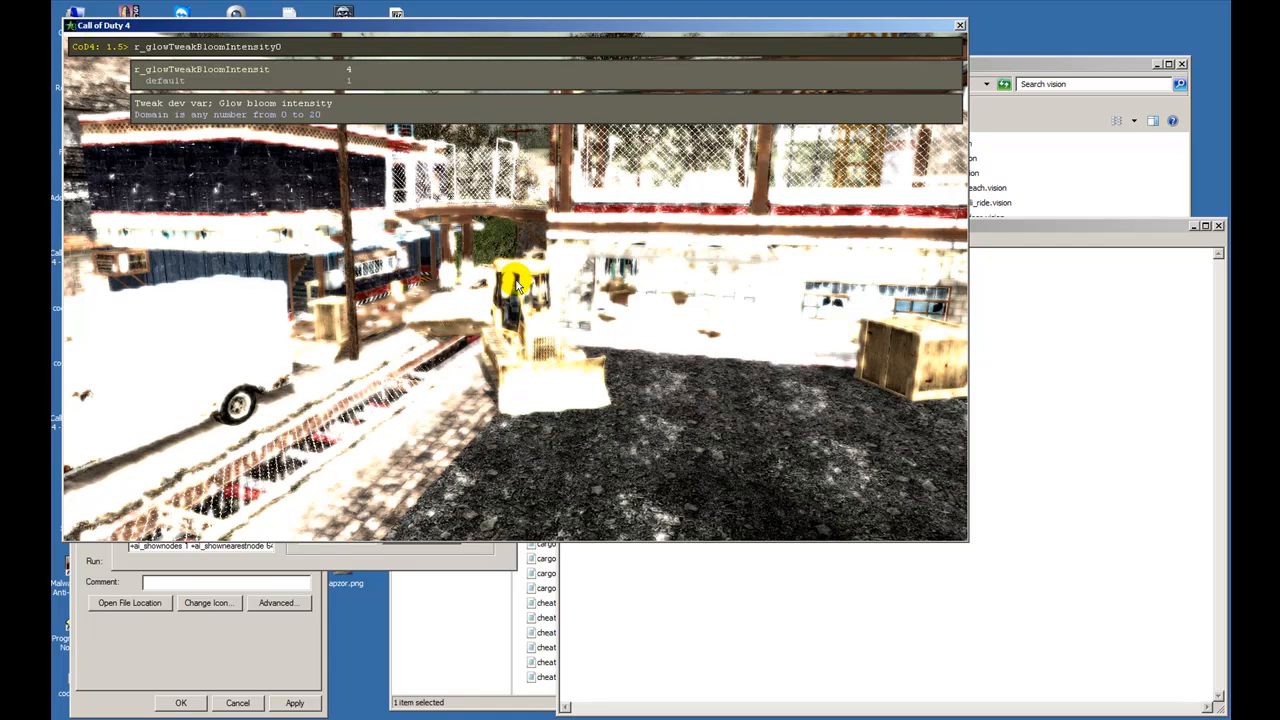
text(3)
key(Return)
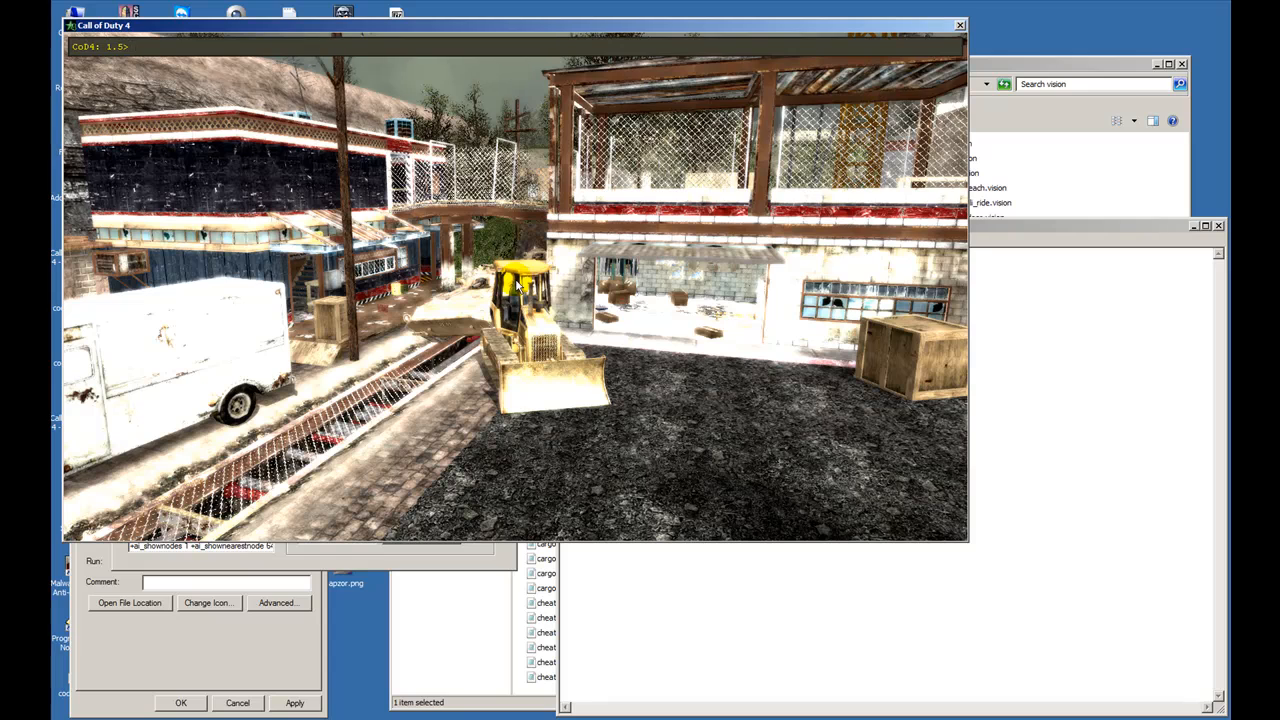
- Set r_glowTweakBloomIntensity0 to 0.5 and close the console to view the scene
key(Up)
text(0.)
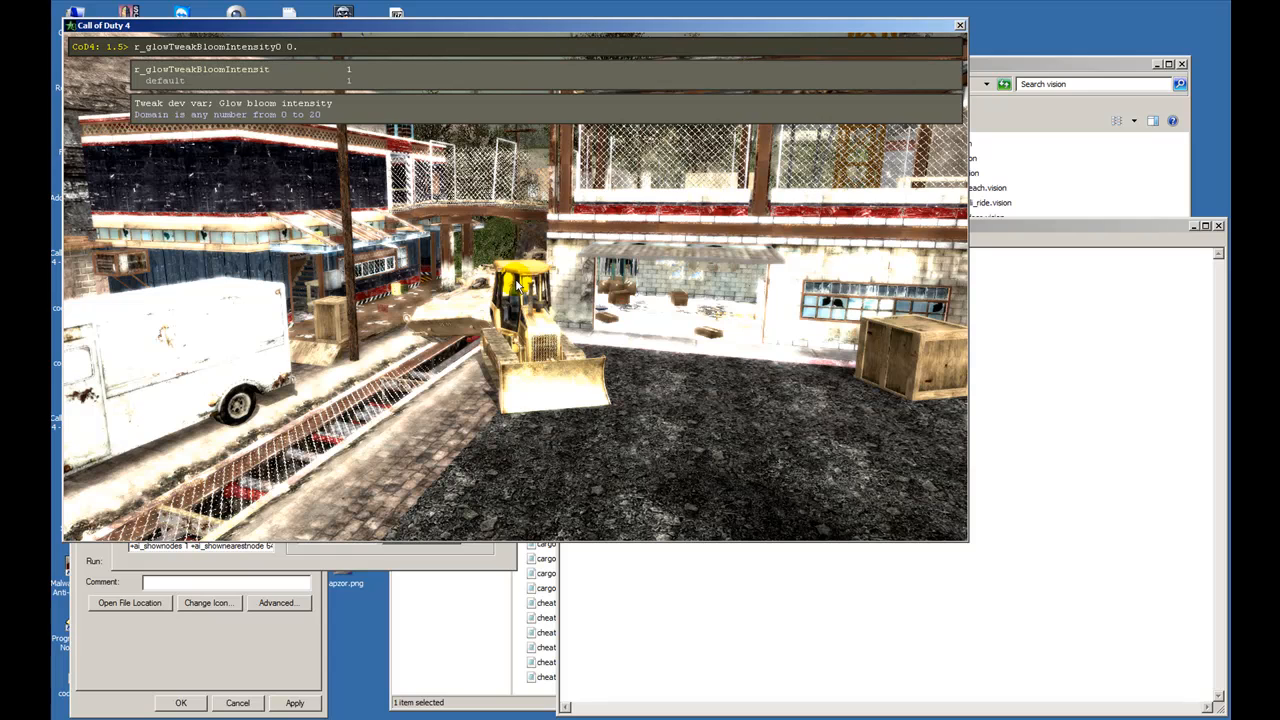
text(5)
key(Return)
key(grave)
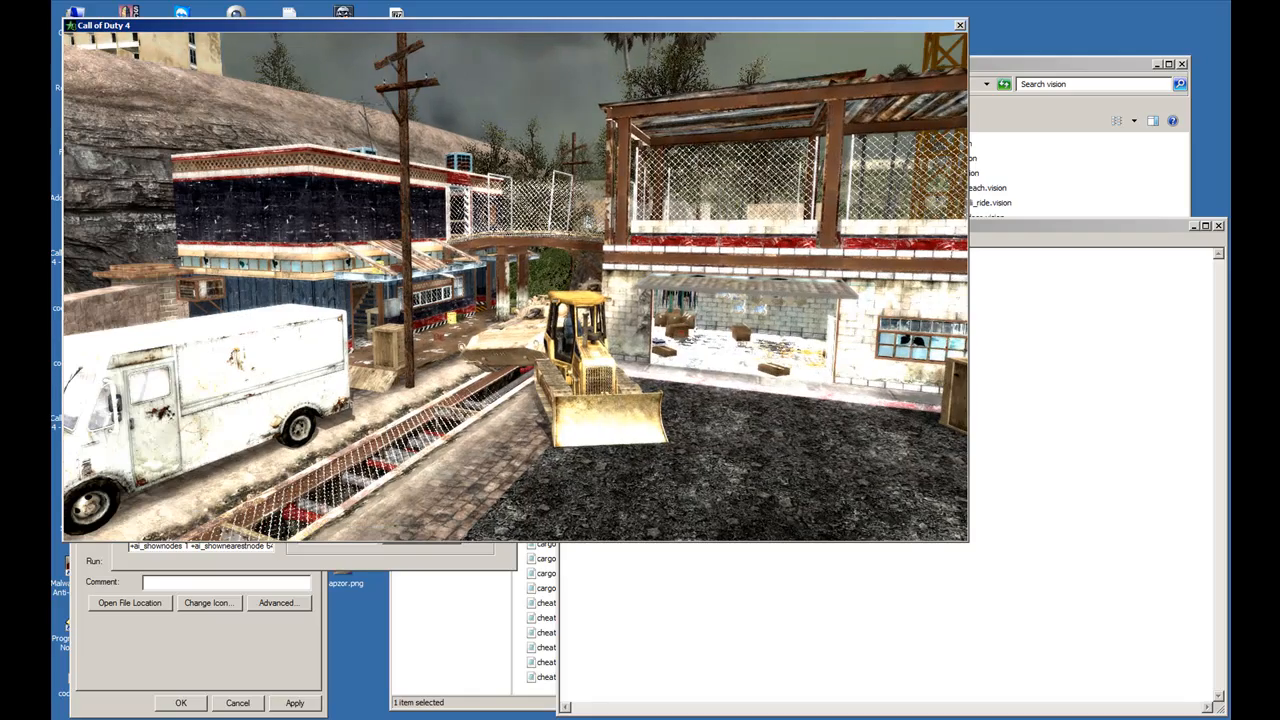
- Review the r_glowTweakBloom variables in the console, including cutoff, desaturation and intensity
key(grave)
key(Up)
key(BackSpace)
key(BackSpace)
key(BackSpace)
key(BackSpace)
key(BackSpace)
key(BackSpace)
key(BackSpace)
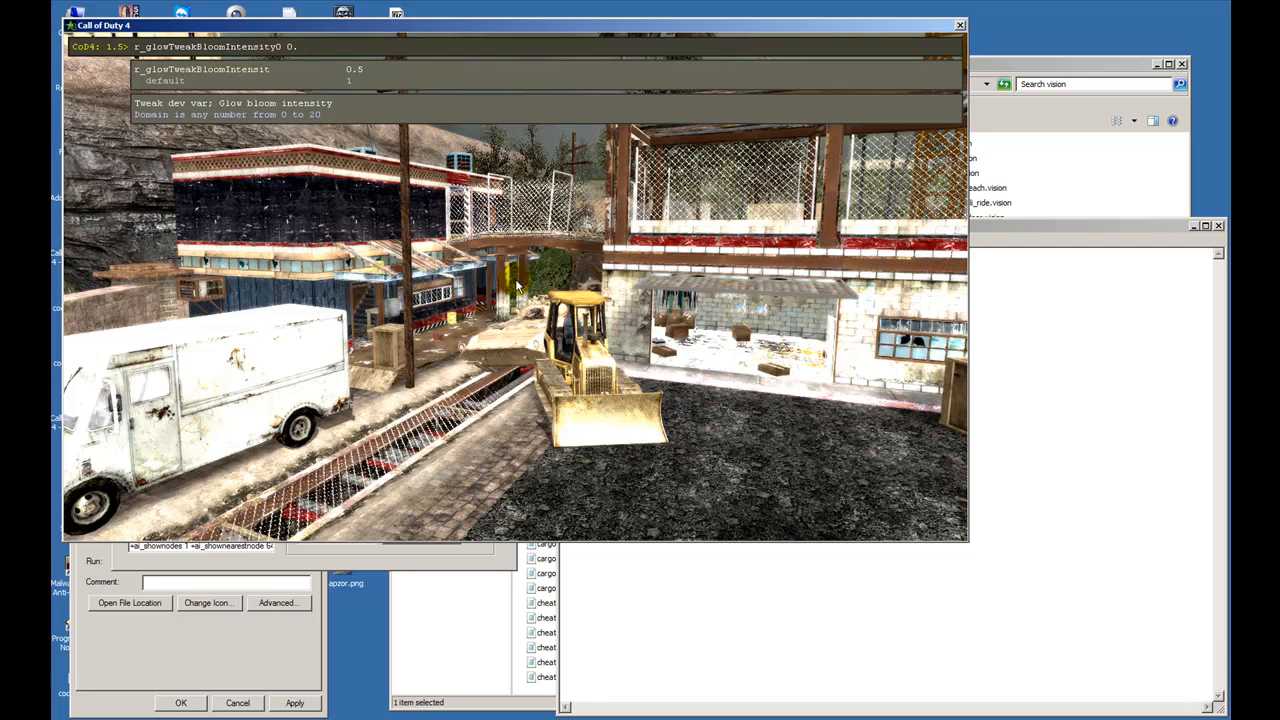
key(BackSpace)
key(BackSpace)
key(BackSpace)
key(BackSpace)
key(BackSpace)
key(BackSpace)
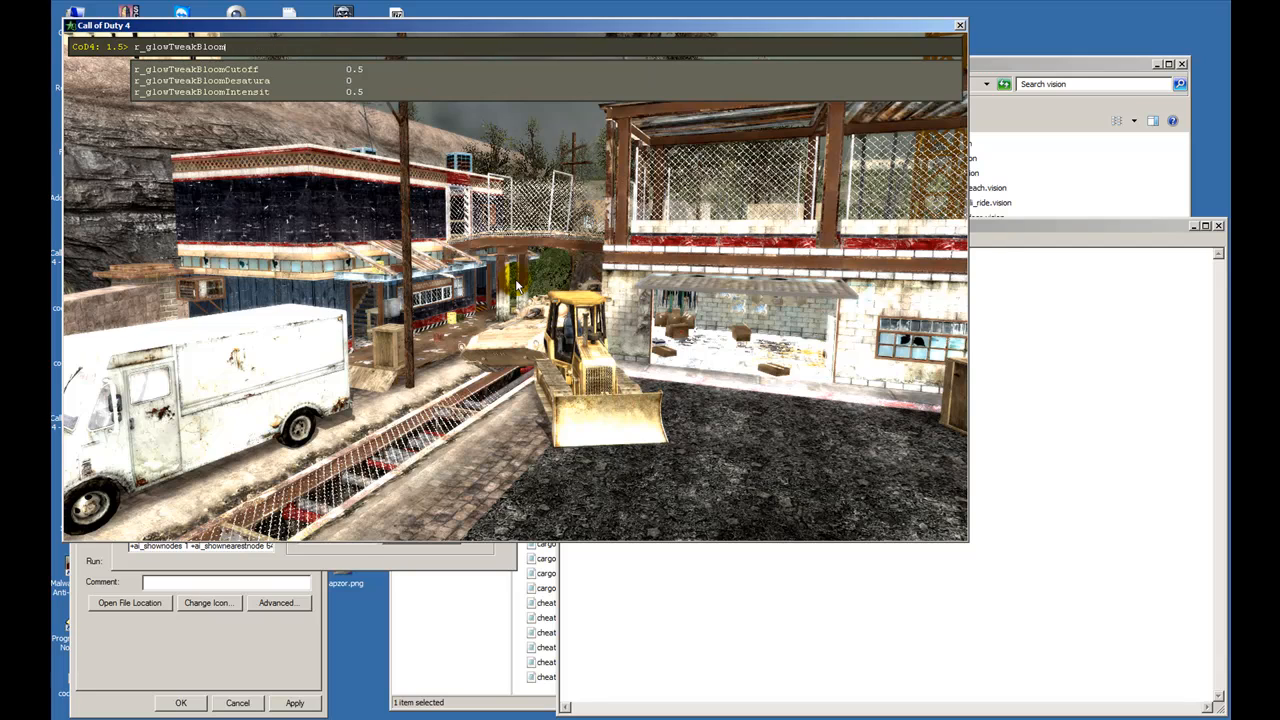
text(D)
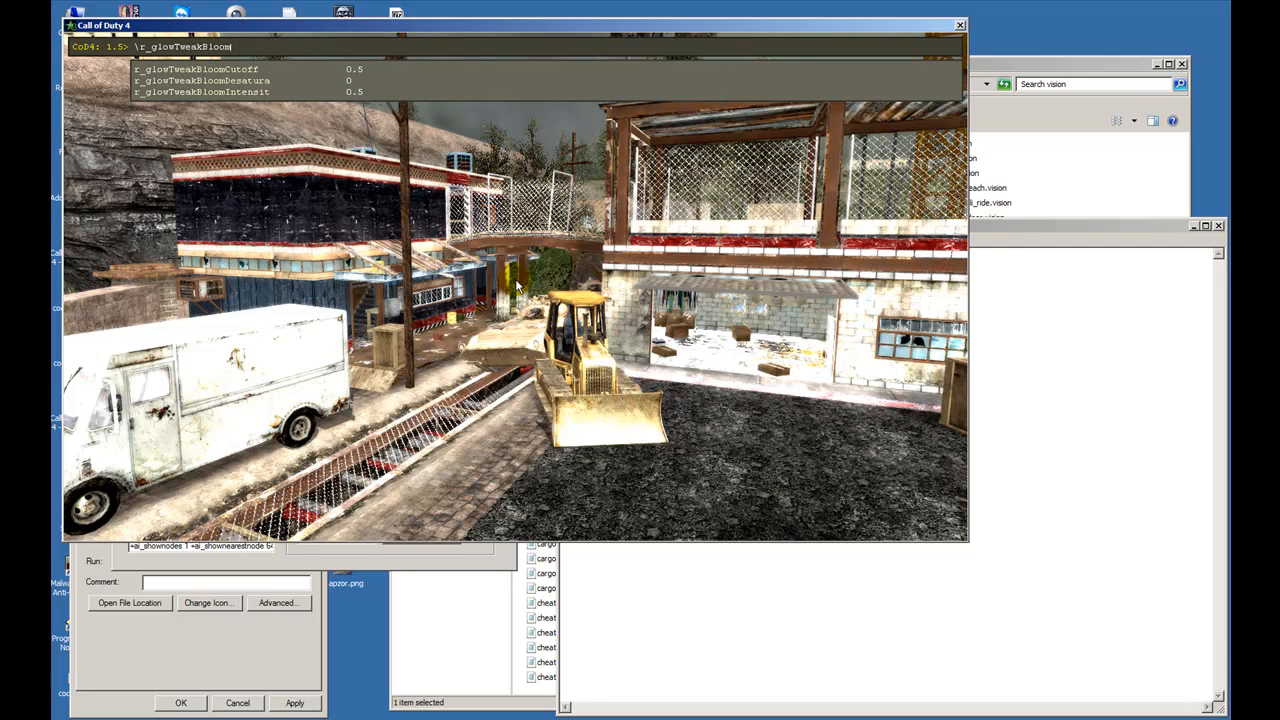
key(Tab)
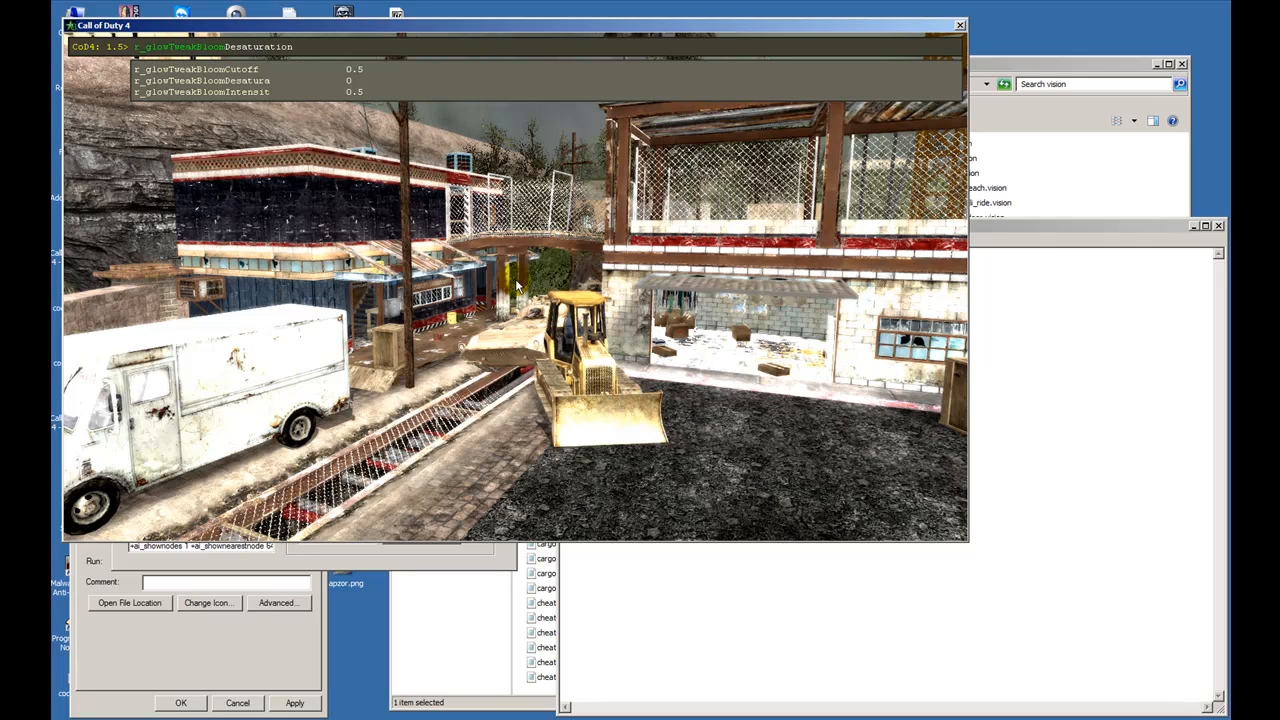
key(Tab)
key(Tab)
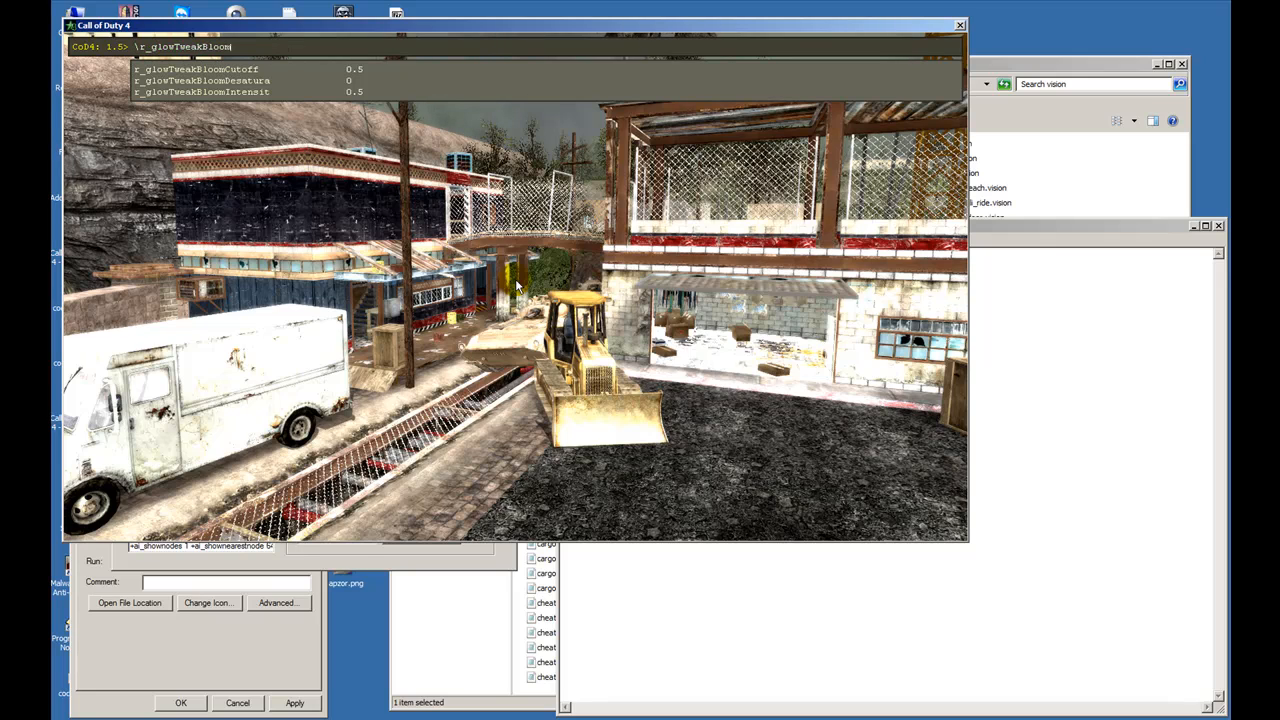
- Look up the r_glowTweakRadius0 variable and its description in the console
key(BackSpace)
key(BackSpace)
key(BackSpace)
key(BackSpace)
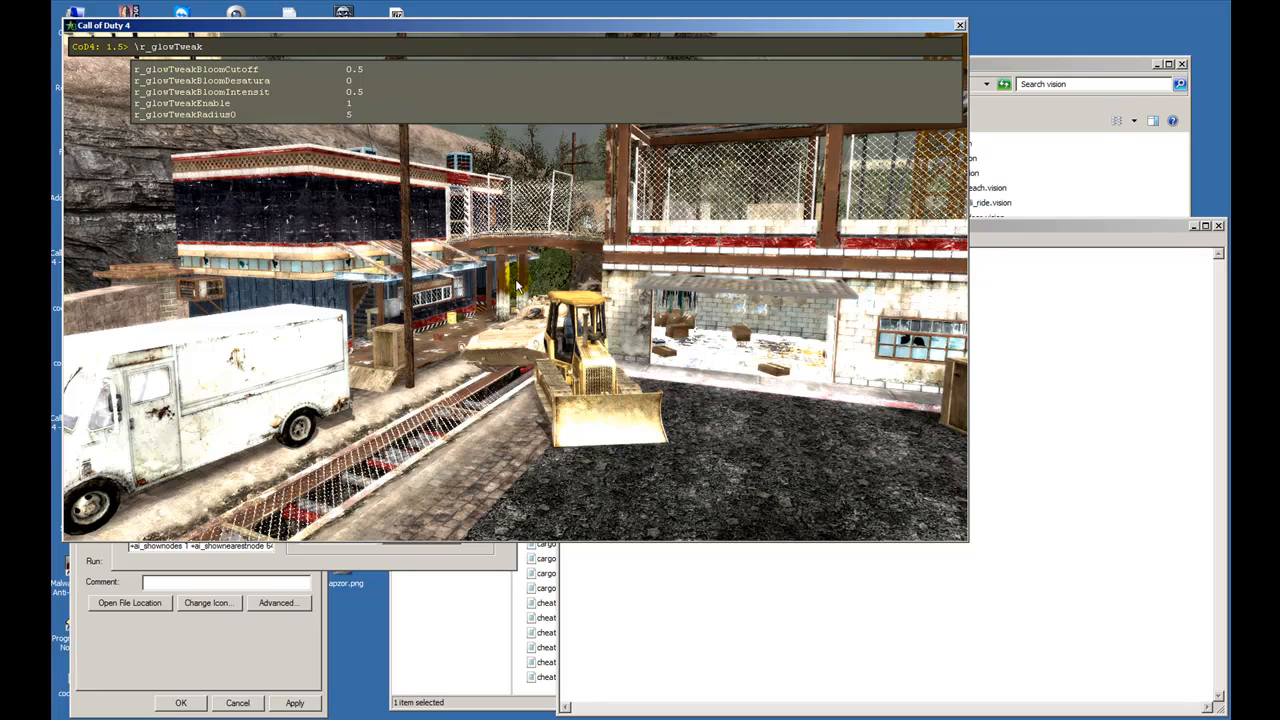
text(r)
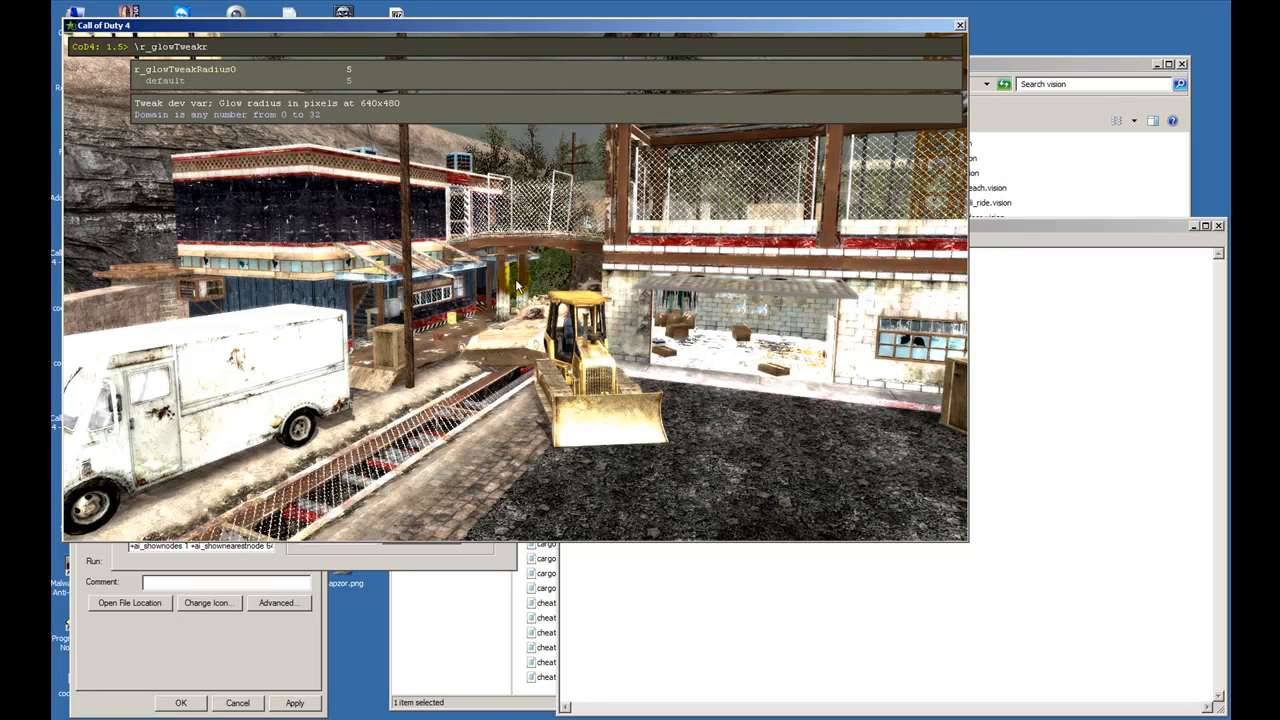
key(Tab)
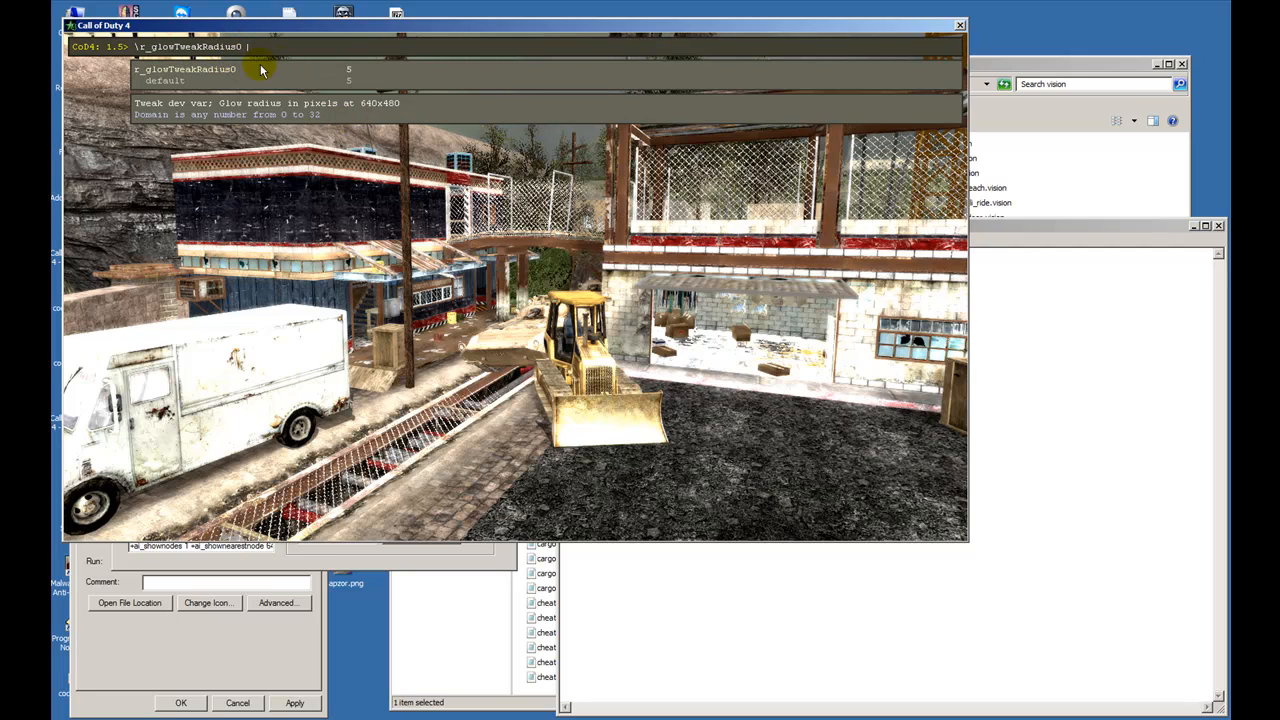
- Switch to default.vision in Notepad and examine its glow bloom intensity and glow radius entries
click(1043, 397)
drag(687, 312, 680, 307)
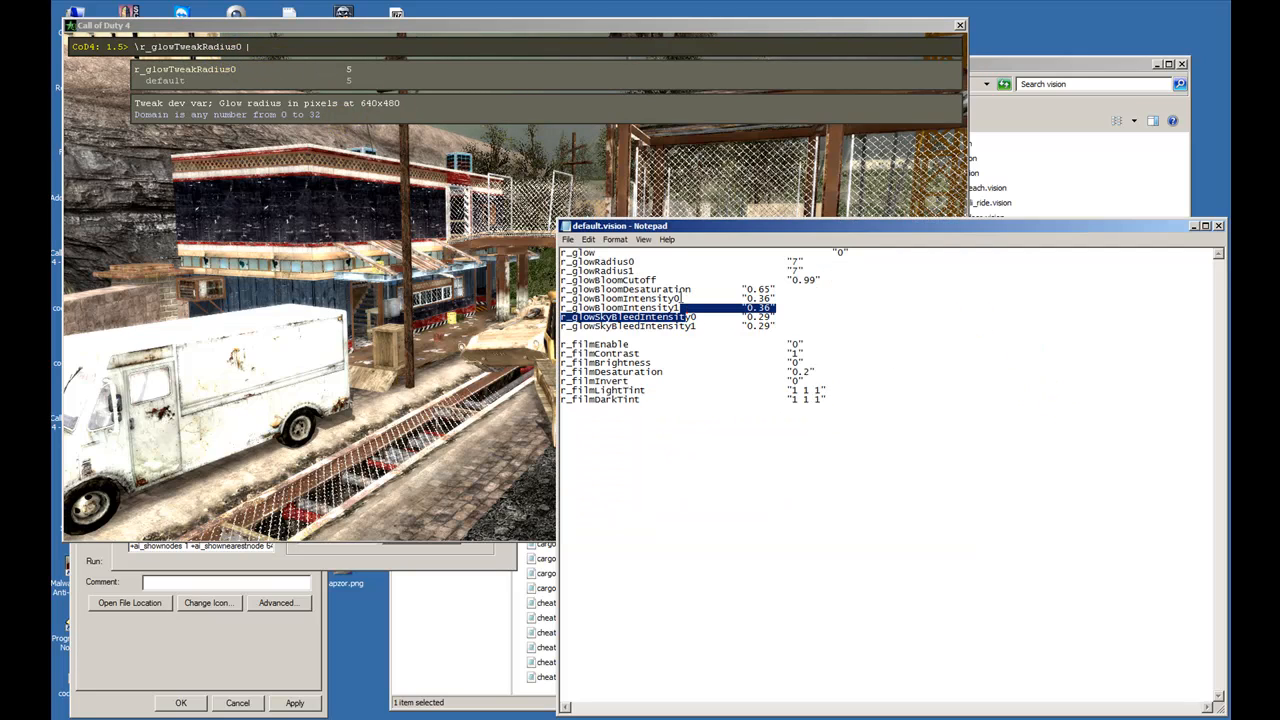
click(831, 277)
click(787, 262)
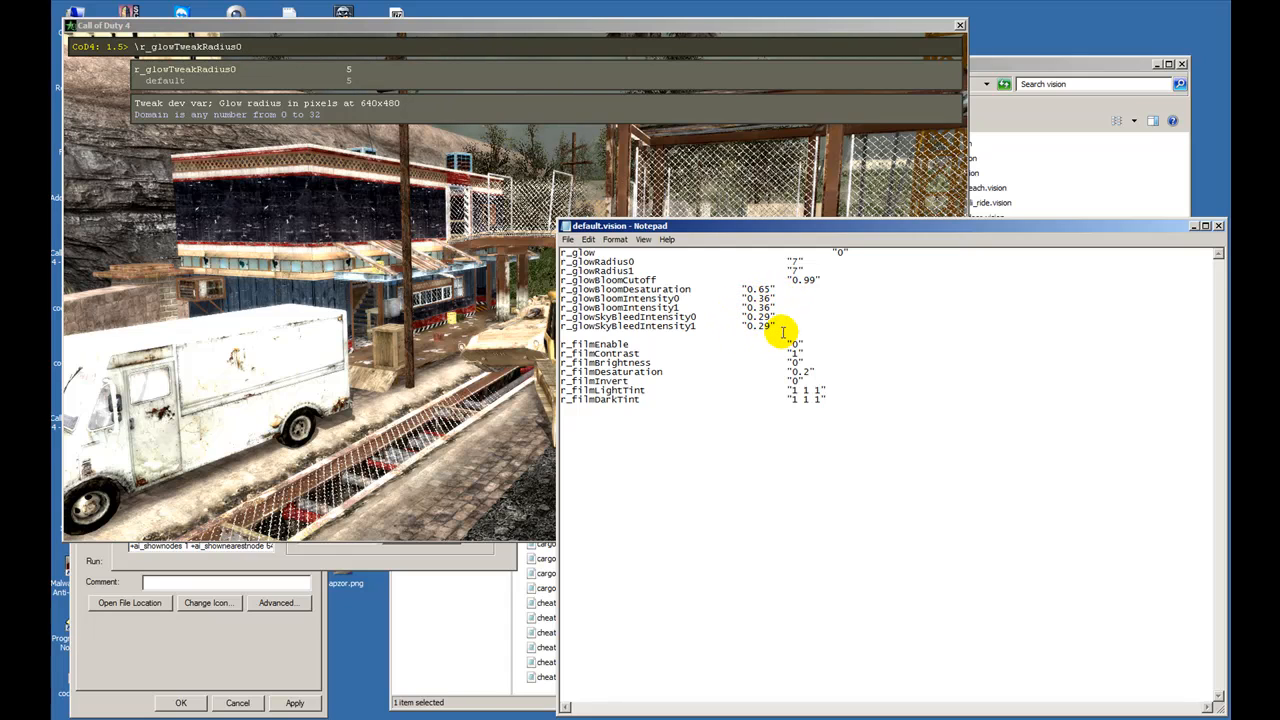
- Switch back to the Call of Duty 4 console and set r_filmTweakEnable to 1
click(420, 198)
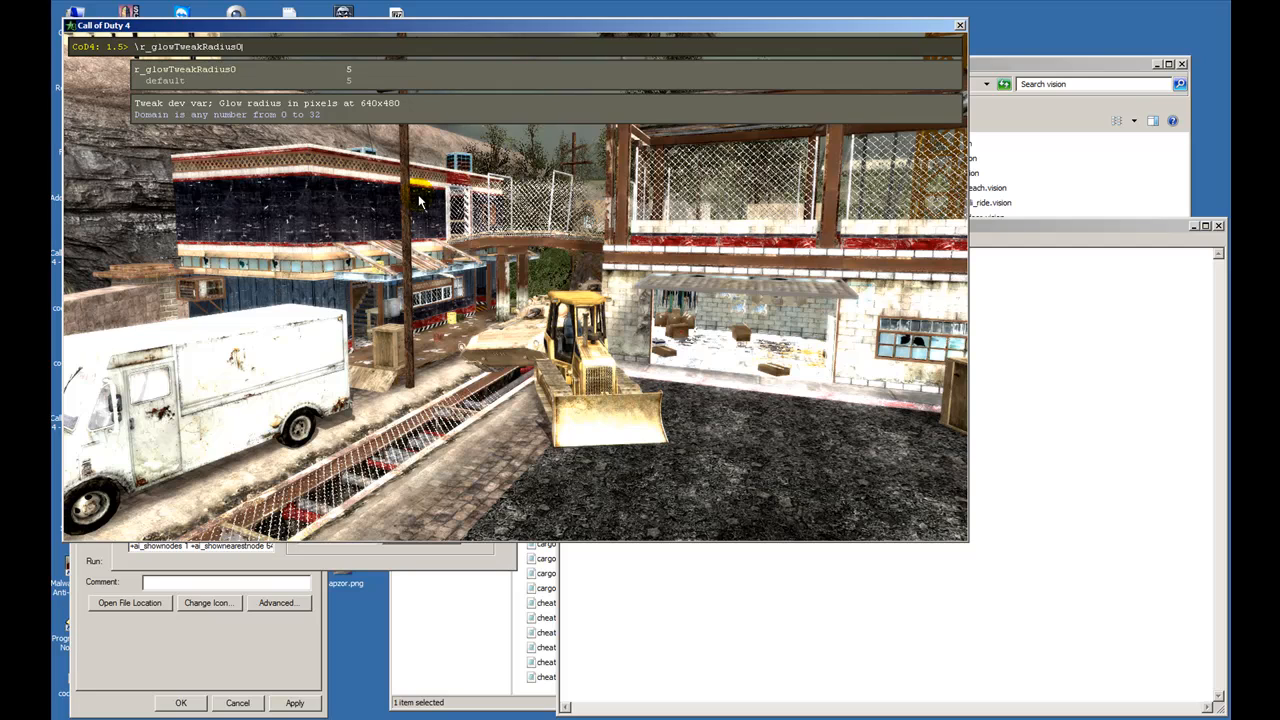
key(BackSpace)
key(BackSpace)
key(BackSpace)
key(BackSpace)
key(BackSpace)
key(BackSpace)
key(BackSpace)
key(BackSpace)
key(BackSpace)
key(BackSpace)
key(BackSpace)
key(BackSpace)
key(BackSpace)
key(BackSpace)
key(BackSpace)
key(BackSpace)
text(fi)
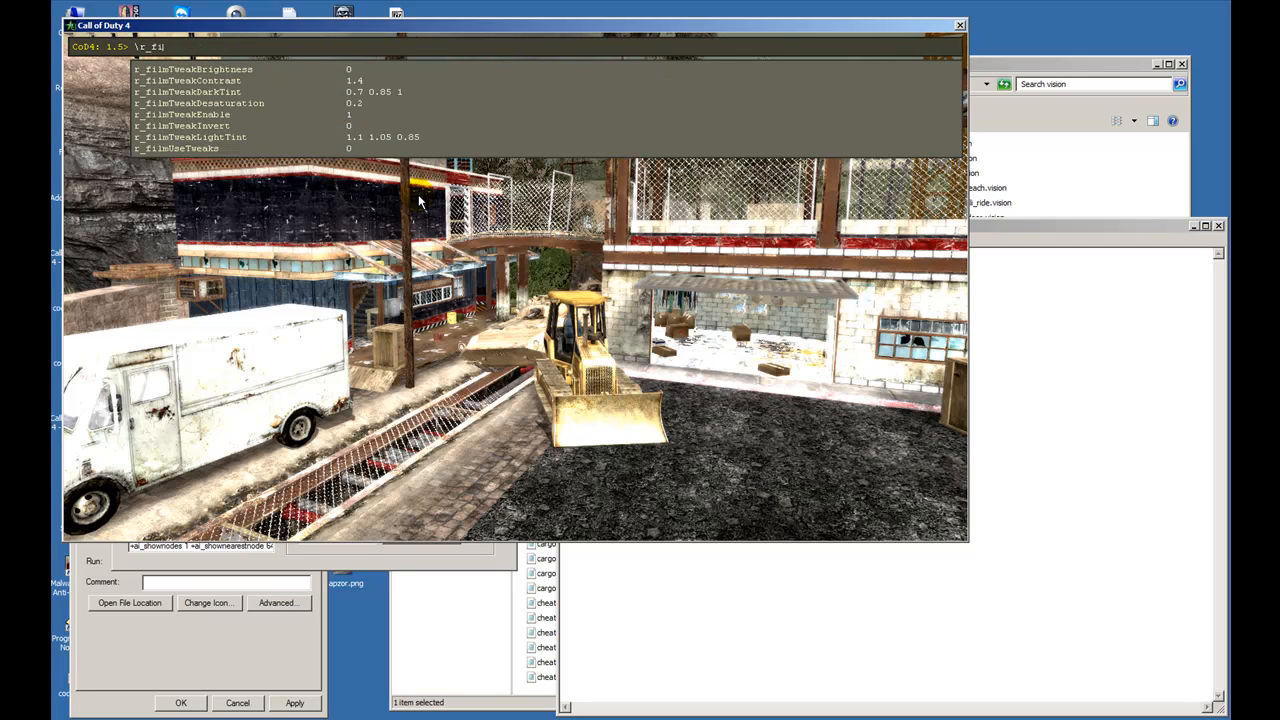
text(lmtweak)
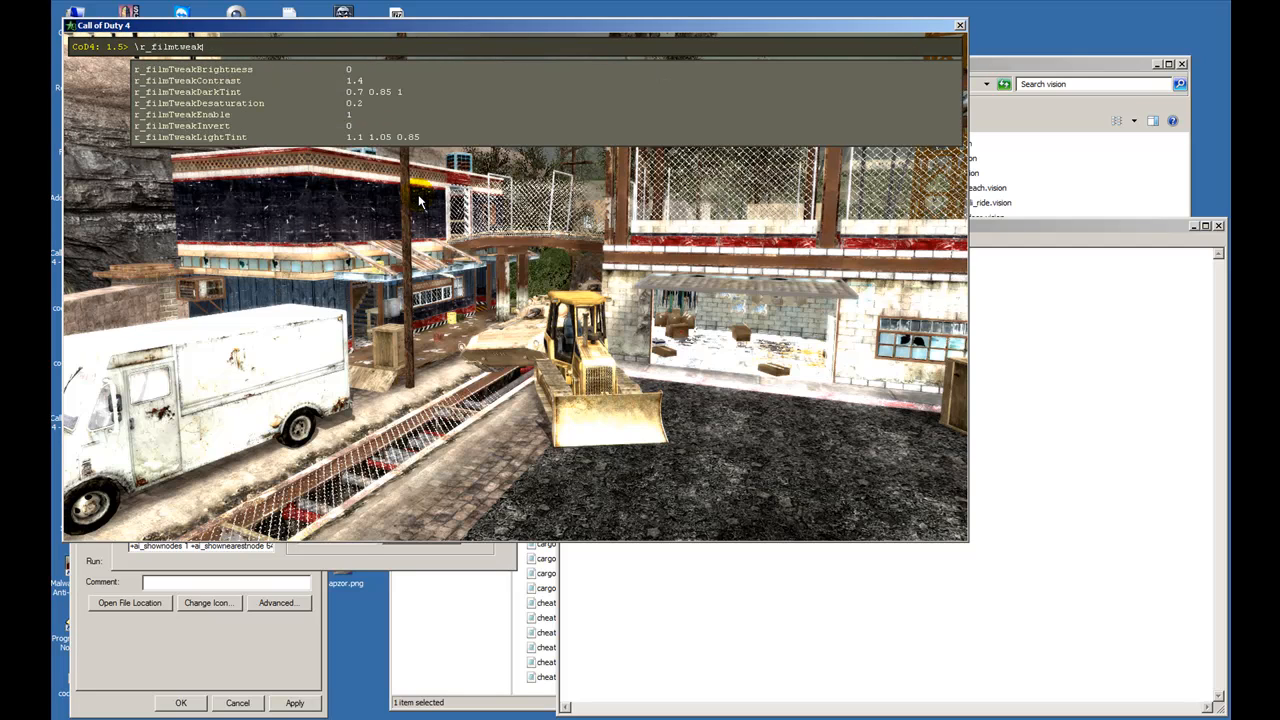
text(enable)
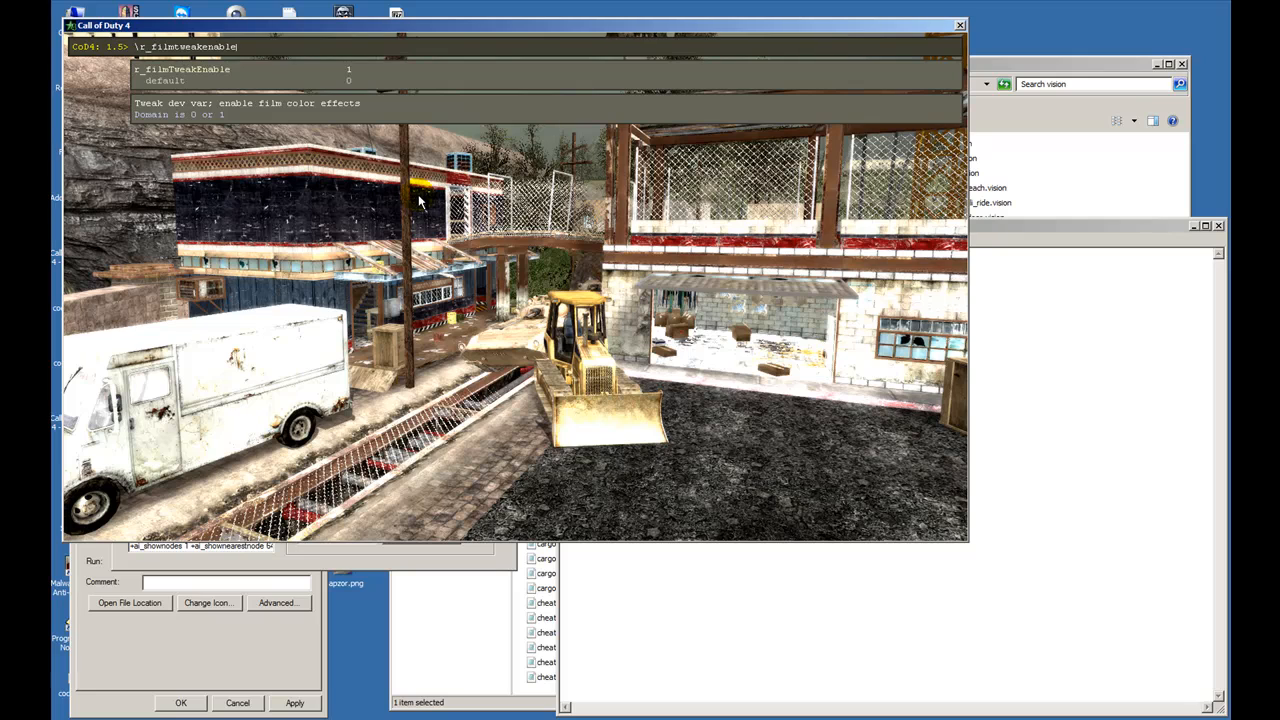
text(1)
key(Return)
- Set r_filmUseTweaks to 1 and close the console to view the scene
key(Up)
key(BackSpace)
key(BackSpace)
key(BackSpace)
key(BackSpace)
key(BackSpace)
key(BackSpace)
key(BackSpace)
key(BackSpace)
key(BackSpace)
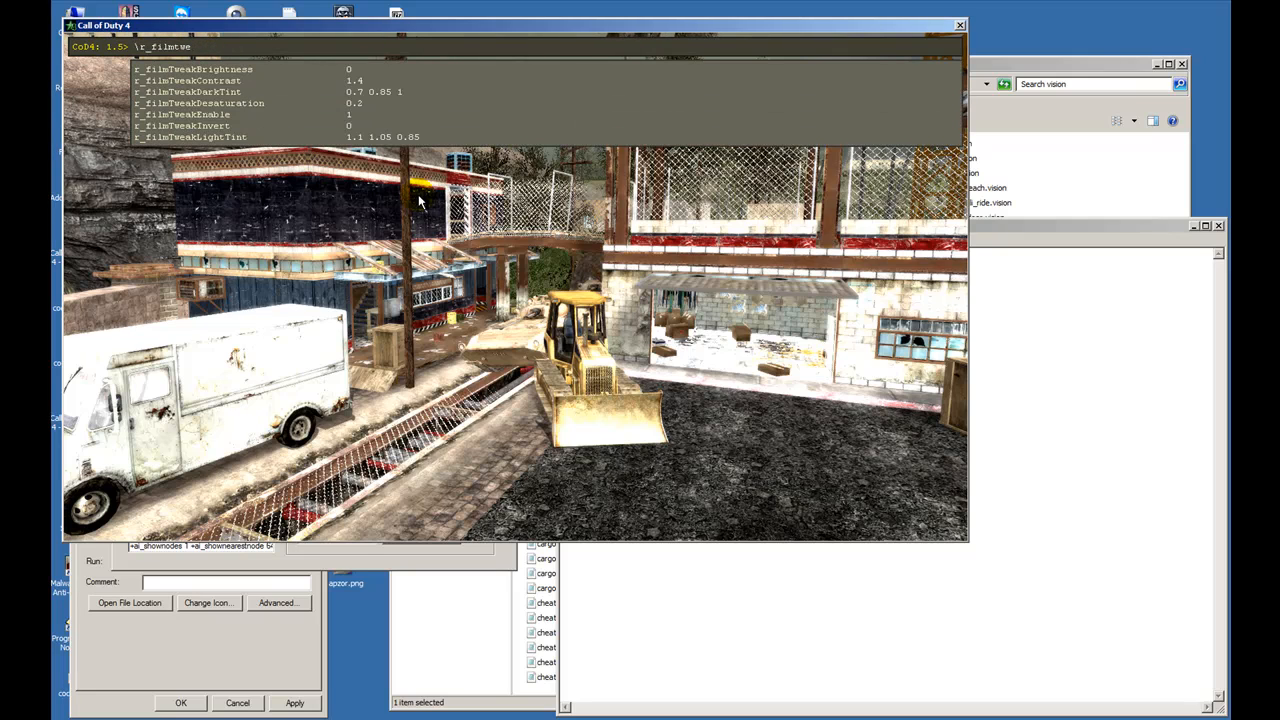
key(BackSpace)
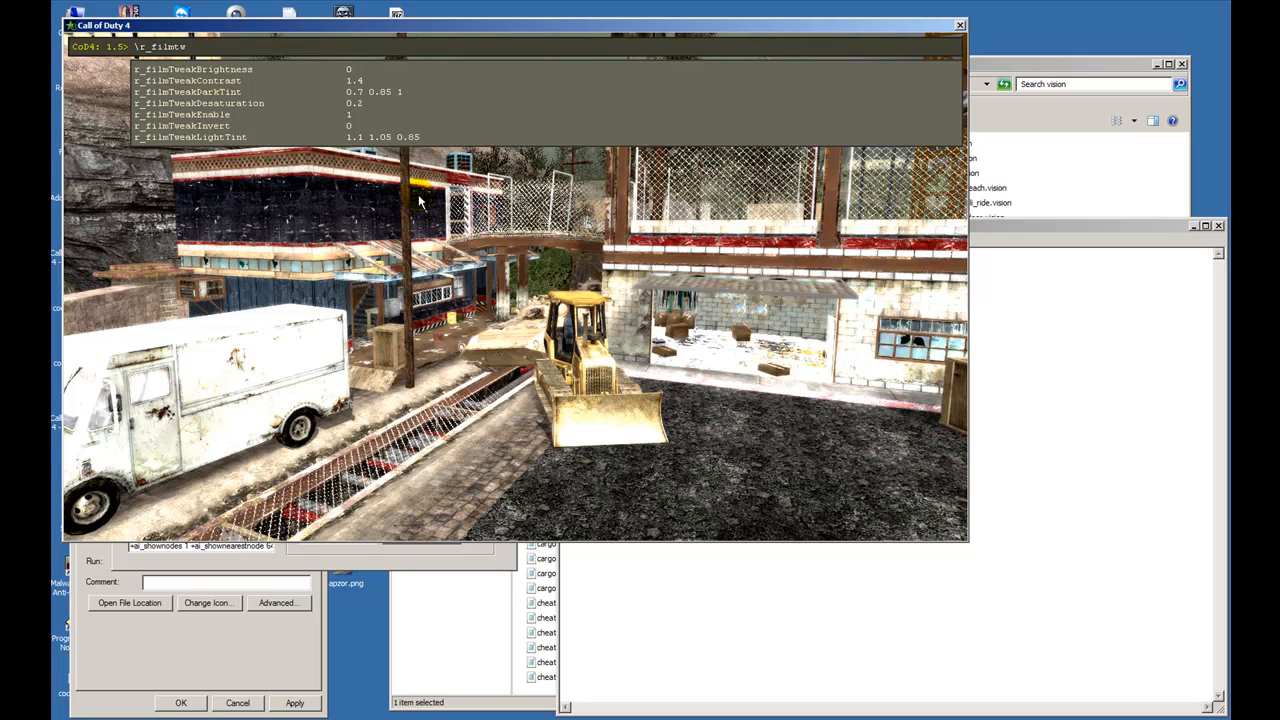
key(BackSpace)
key(BackSpace)
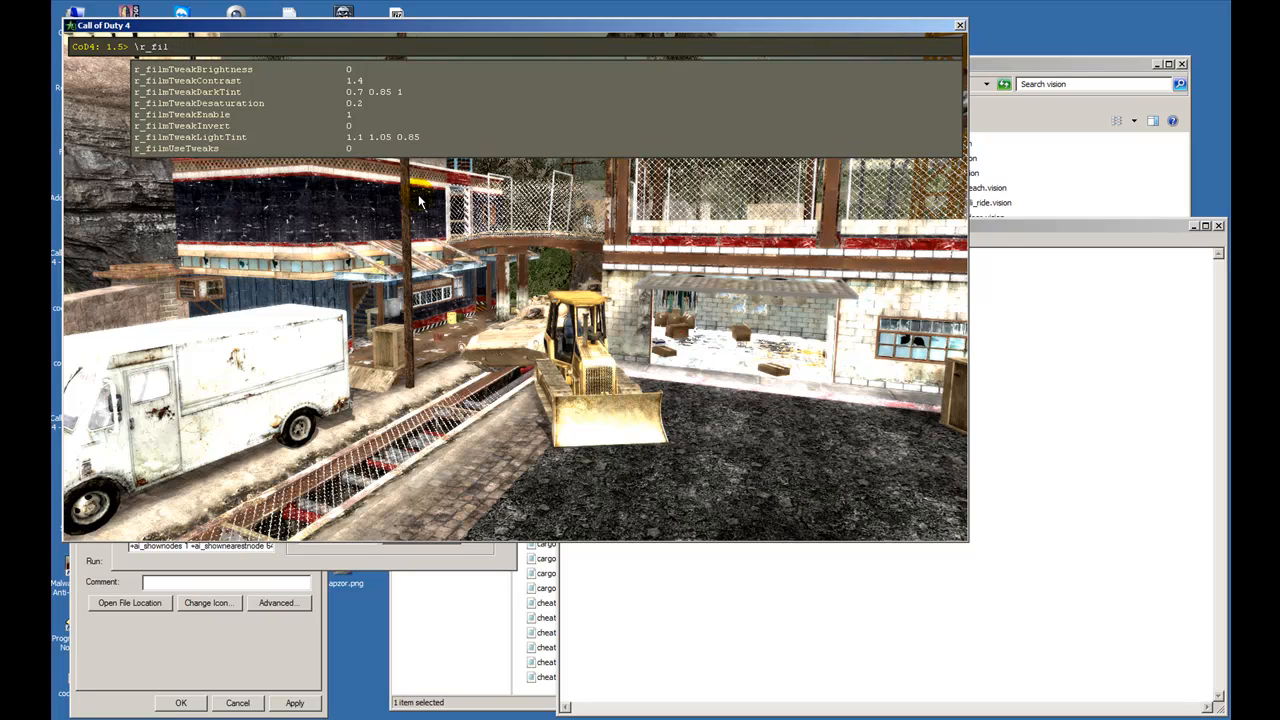
text(u)
key(BackSpace)
text(mus)
key(Tab)
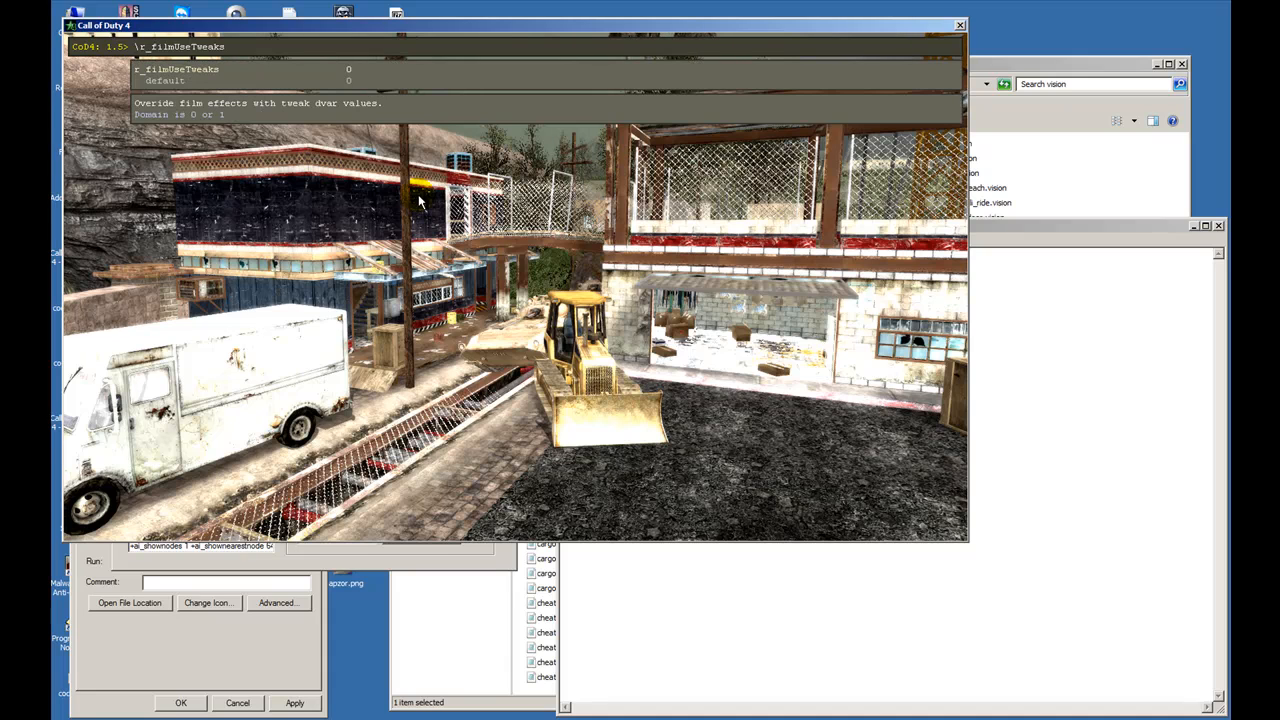
text(1)
key(Return)
key(grave)
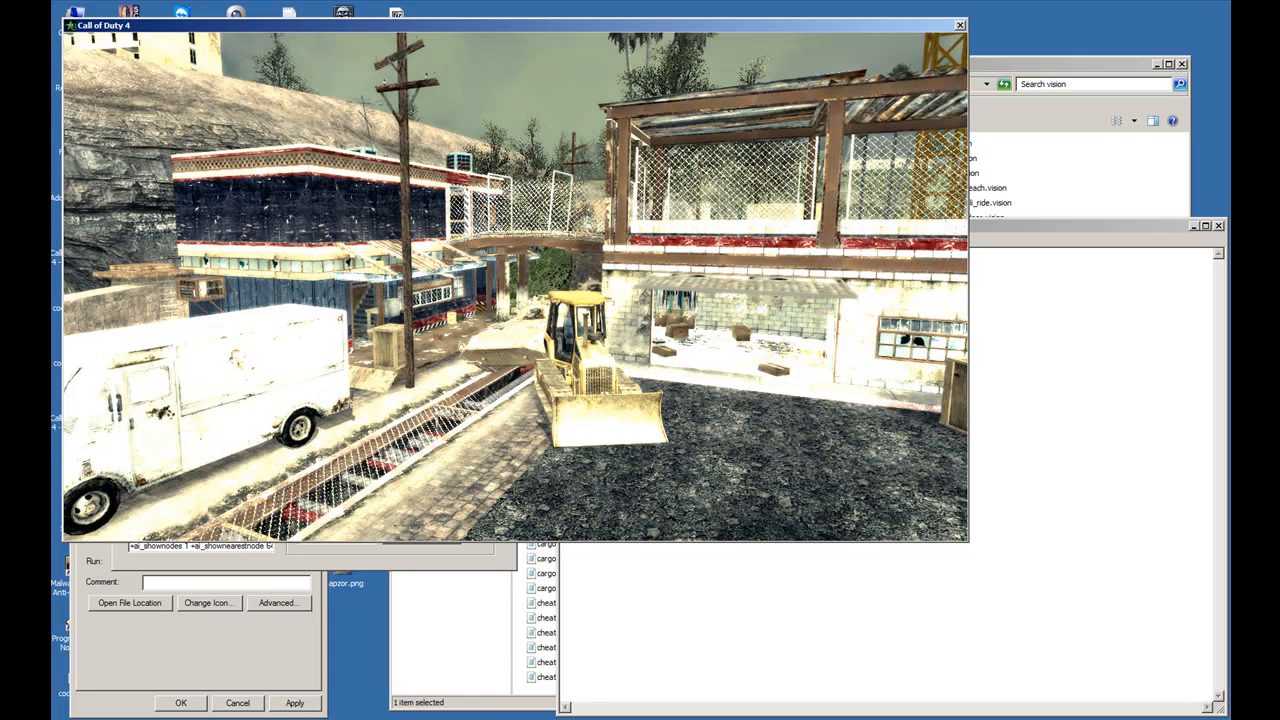
- Reopen the console and review the list of r_filmTweak variables
key(grave)
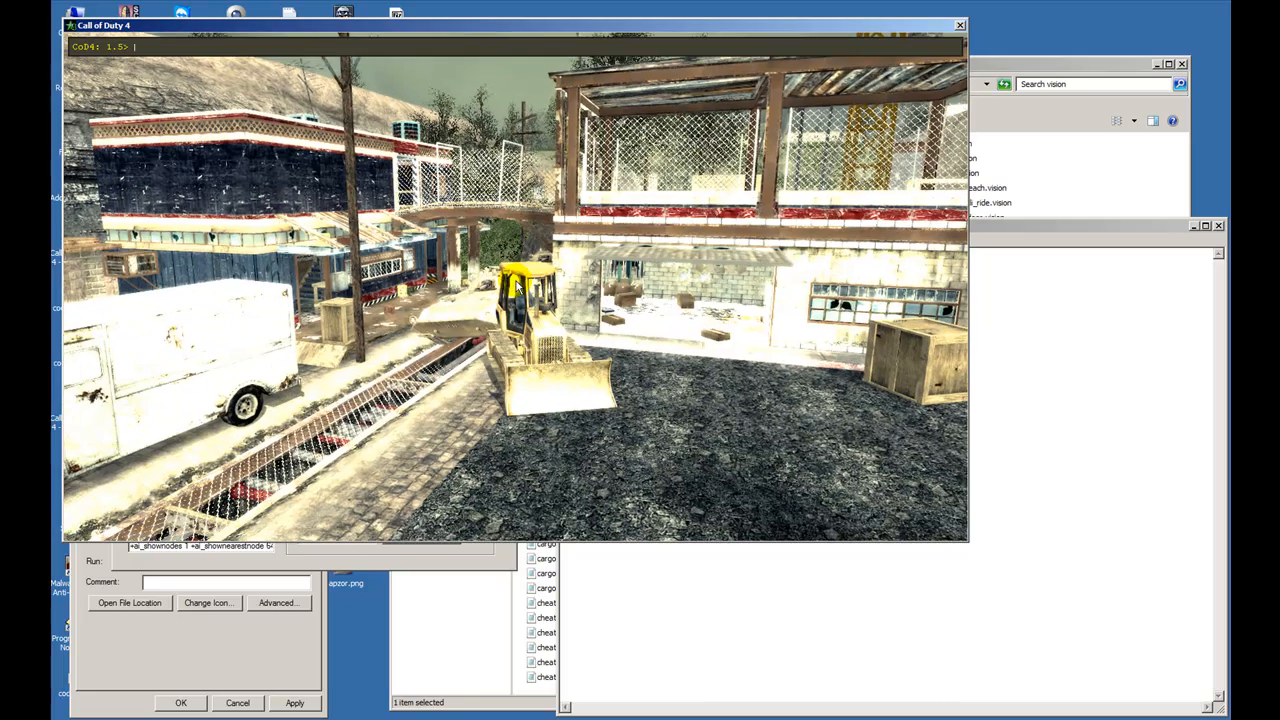
key(Up)
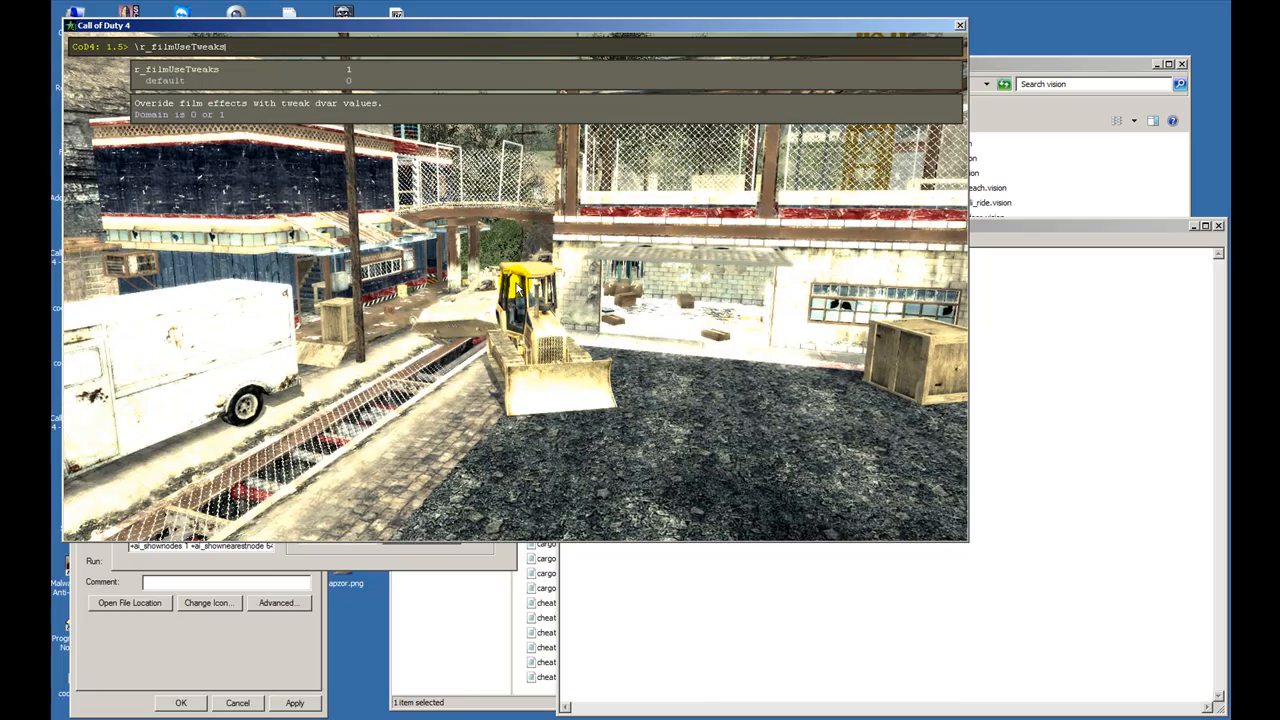
key(BackSpace)
key(BackSpace)
key(BackSpace)
key(BackSpace)
key(BackSpace)
key(BackSpace)
key(BackSpace)
key(BackSpace)
key(BackSpace)
text(t)
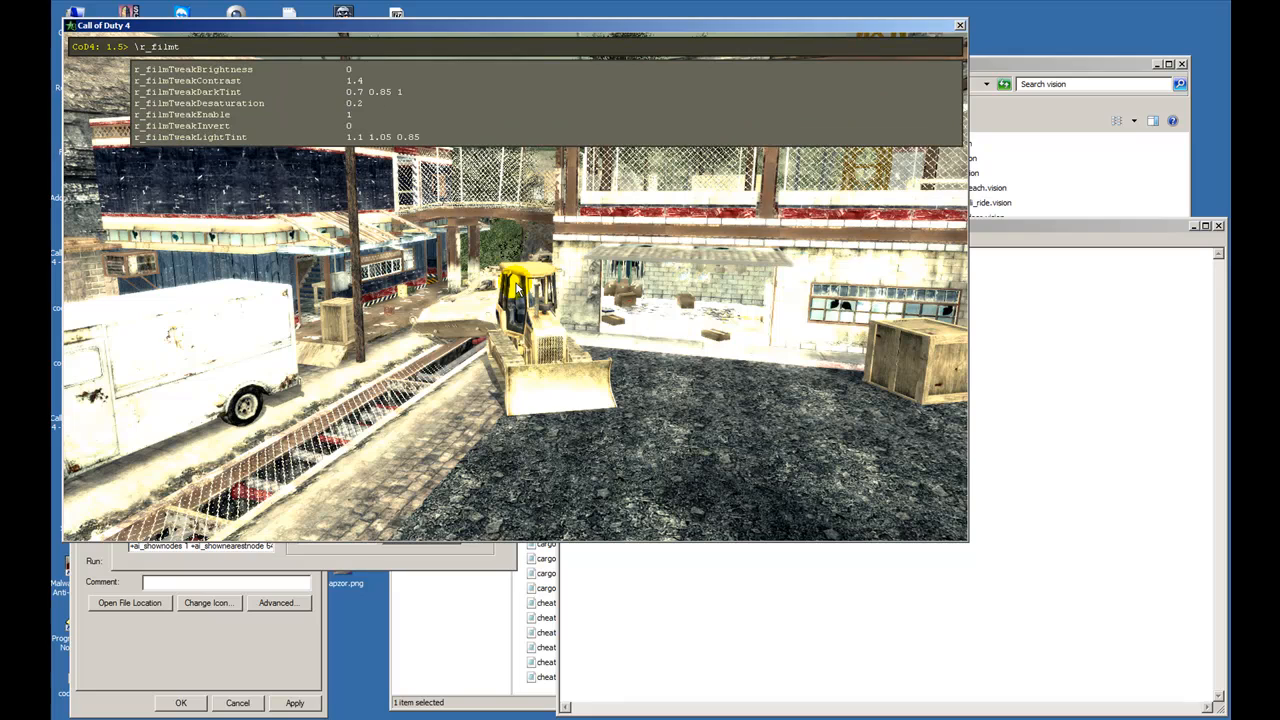
text(weak)
text(s)
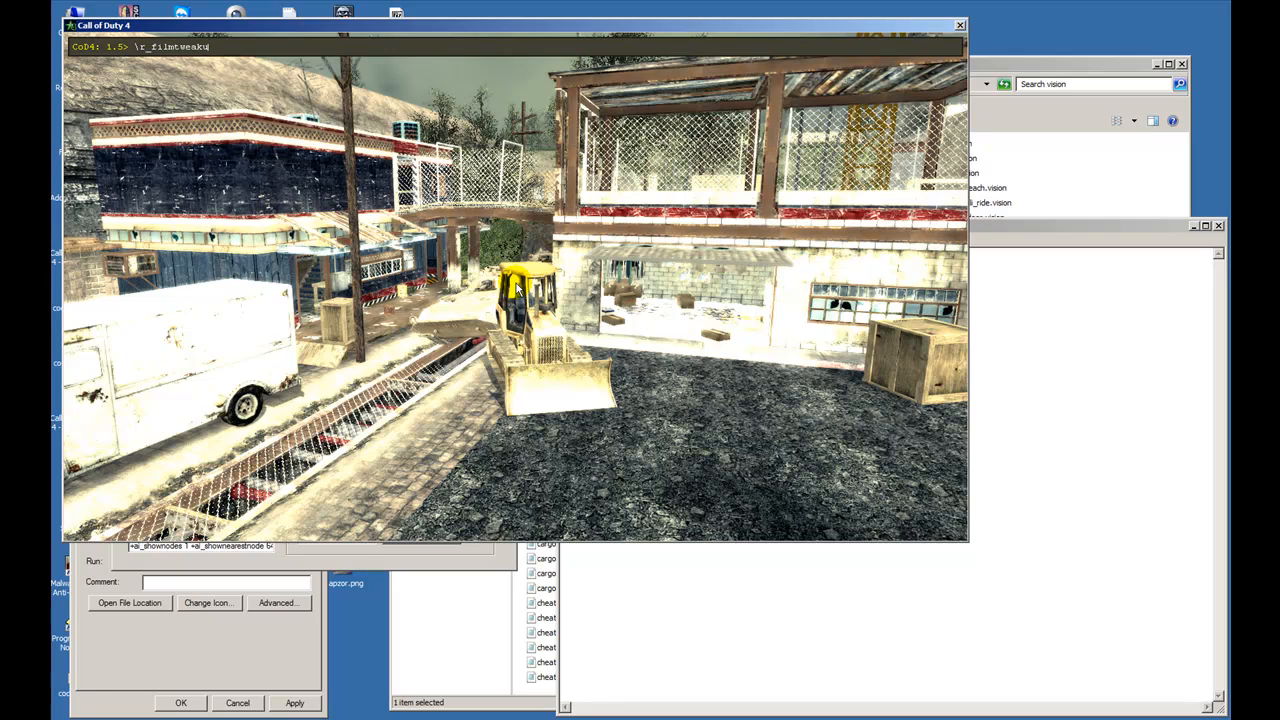
key(BackSpace)
key(BackSpace)
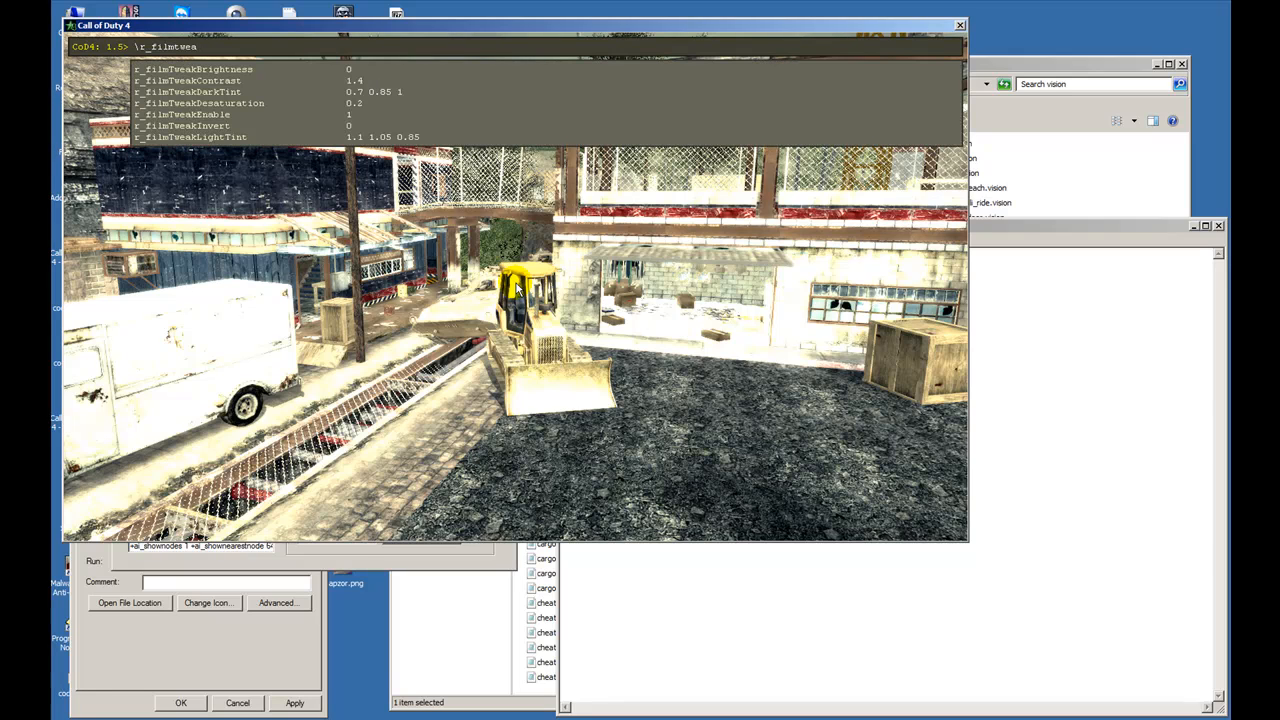
- Set r_filmTweakDarkTint to 1 0 0
text(kD)
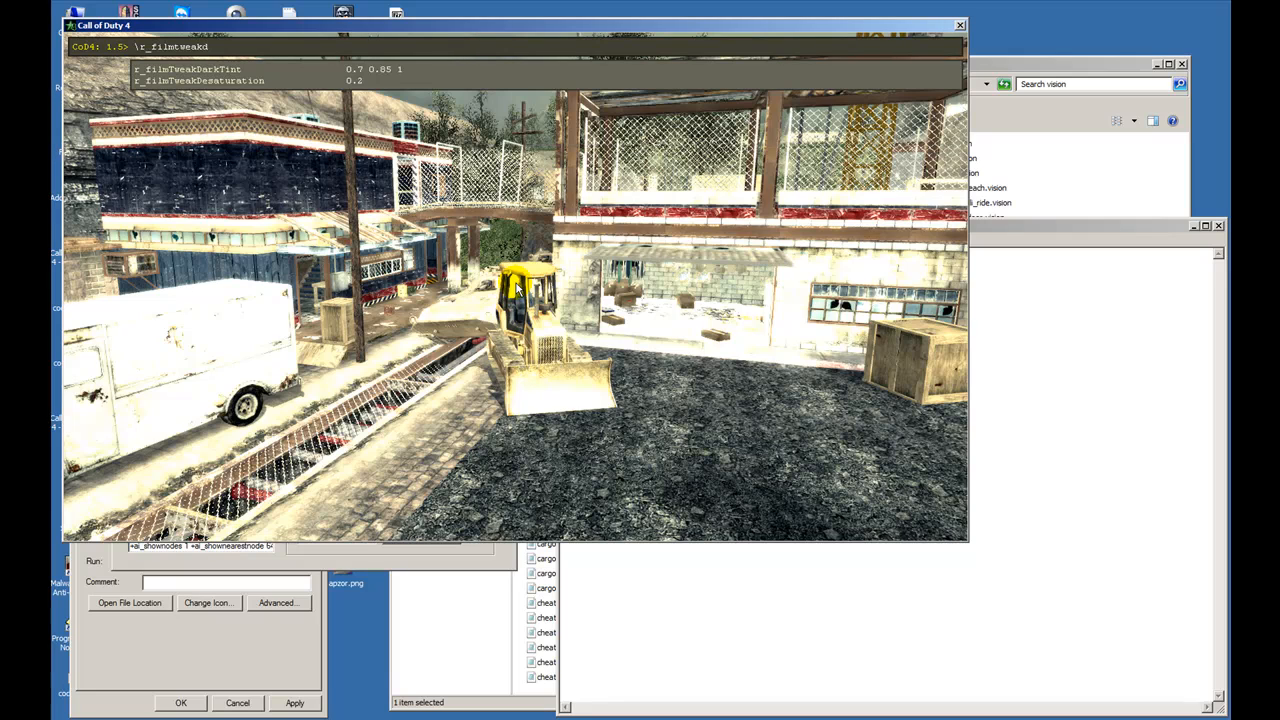
key(Tab)
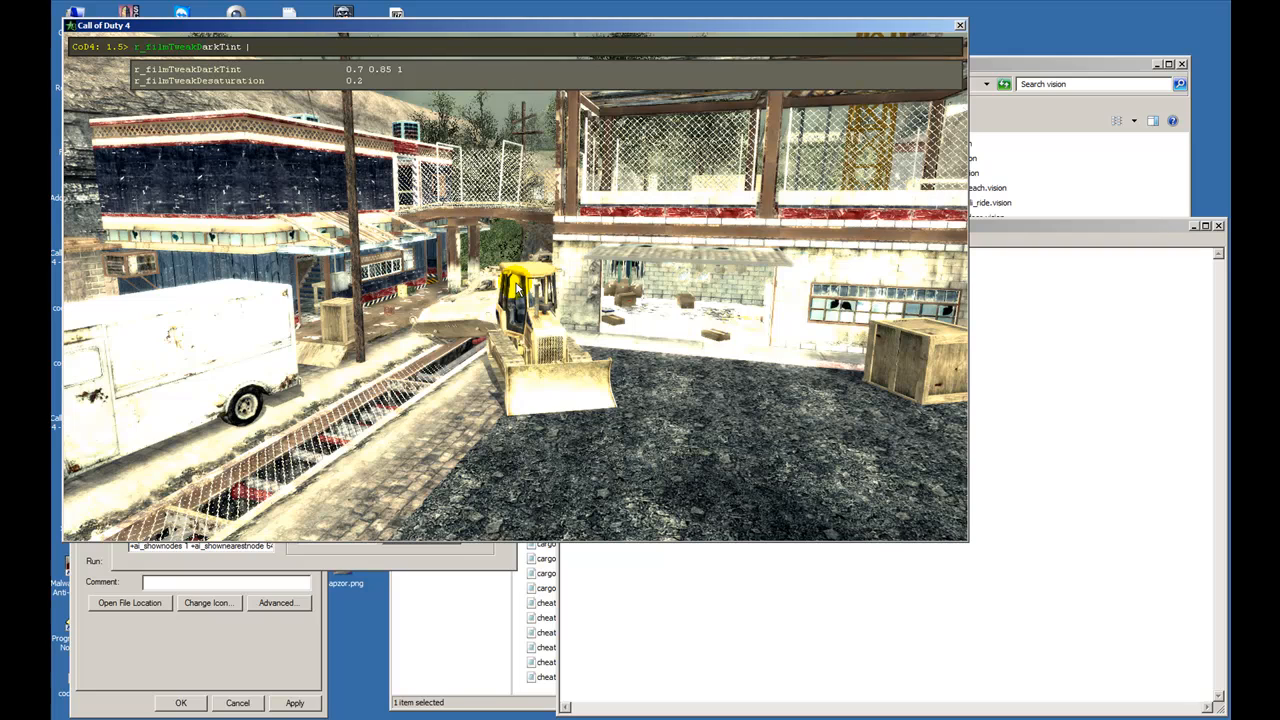
text(1)
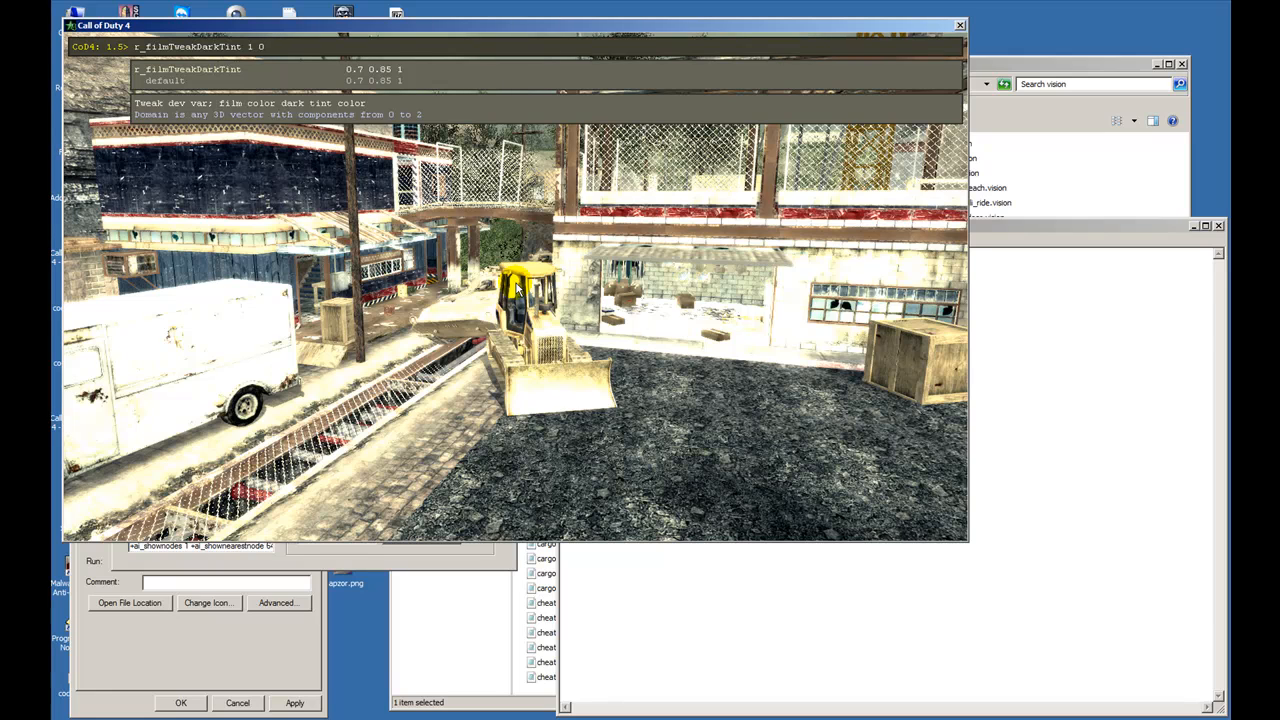
text(0 0)
key(Return)
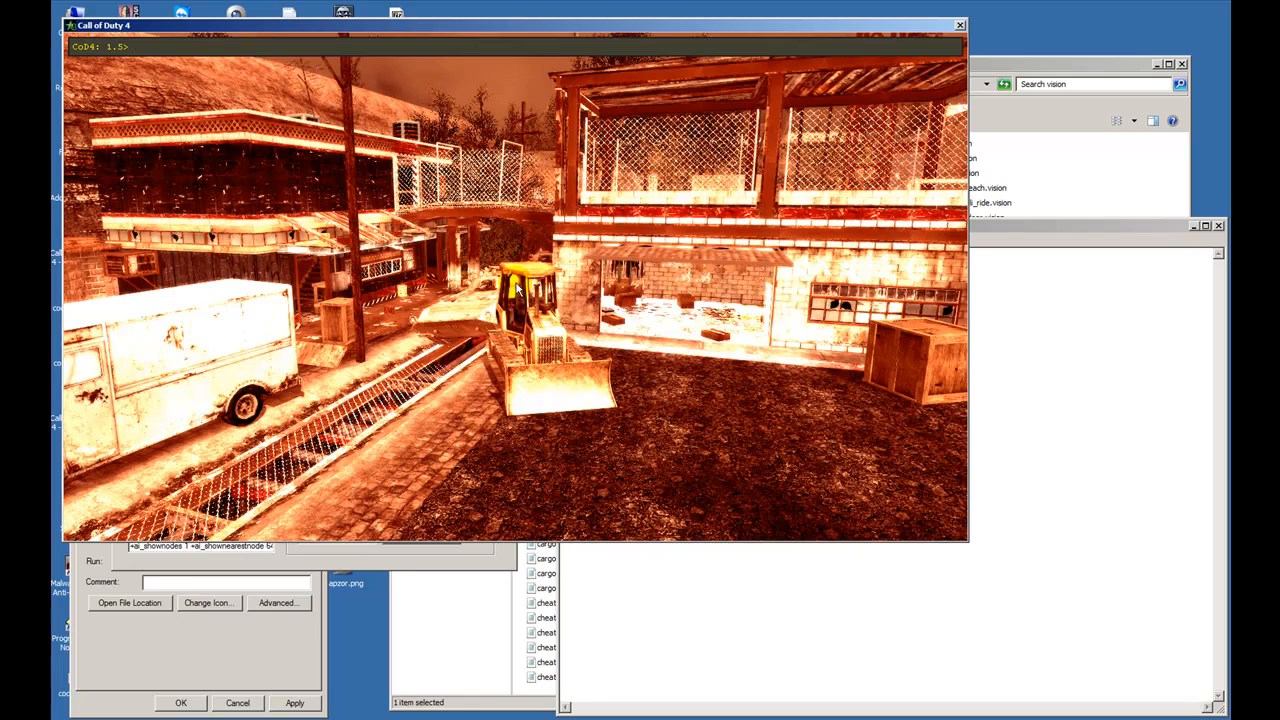
- Try r_filmTweakDarkTint with its third component at 0.5 and at 0.75, keeping 1 0 for the others
key(Up)
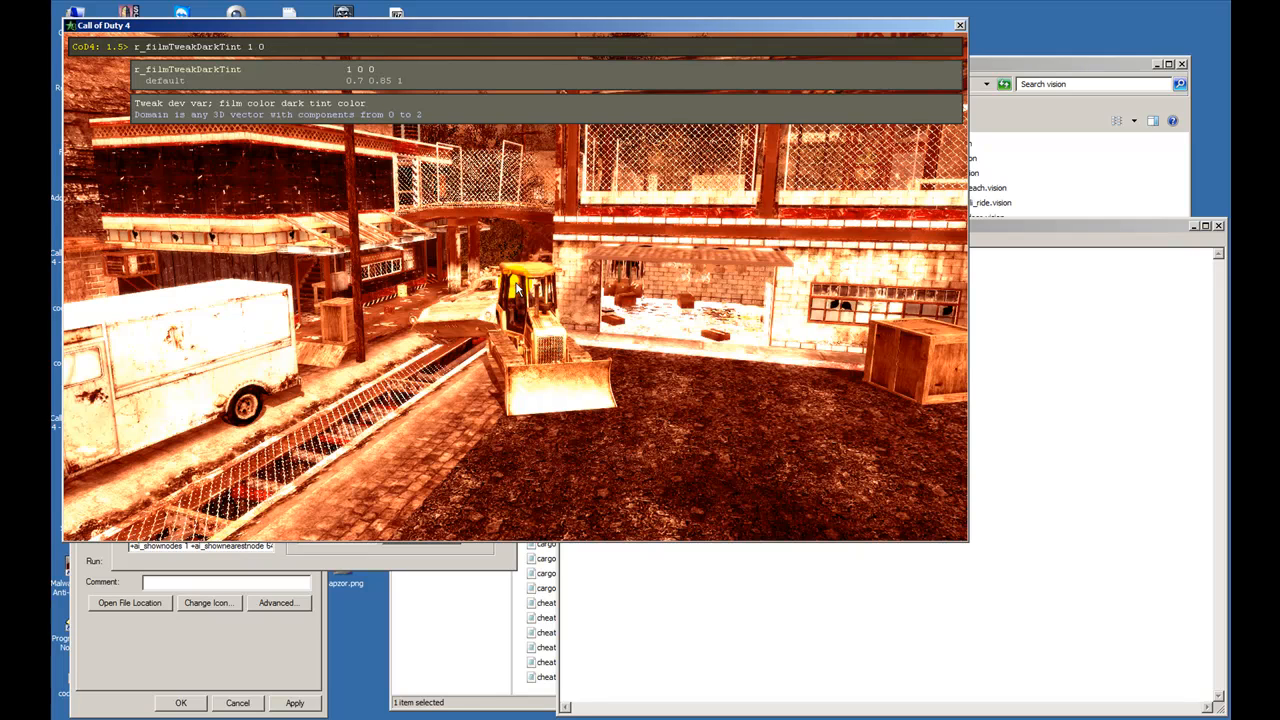
text(0)
key(Return)
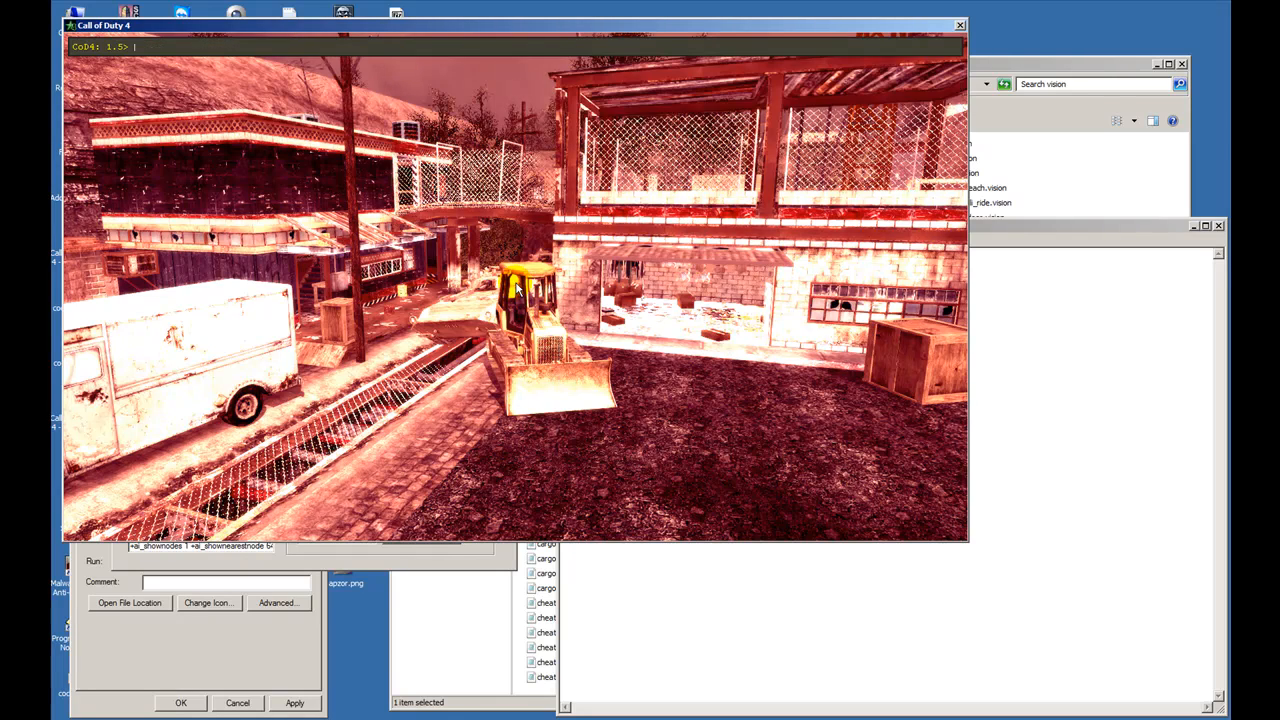
key(Up)
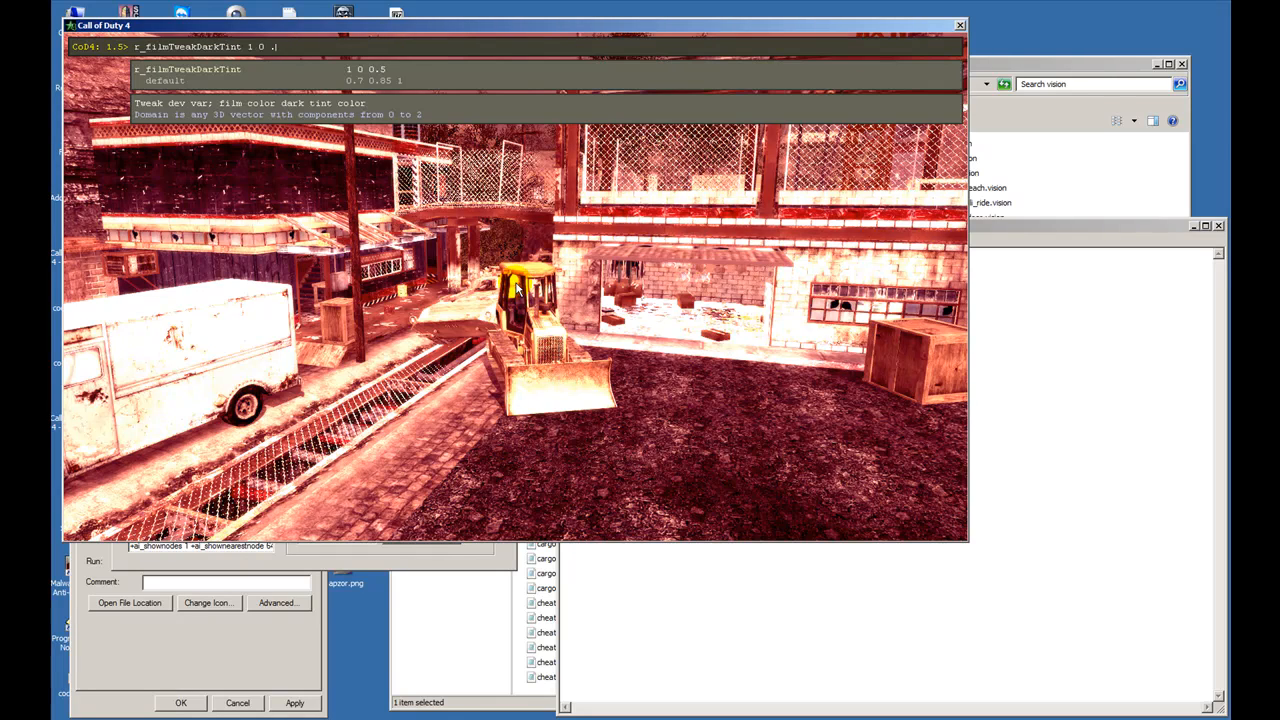
text(8)
key(Return)
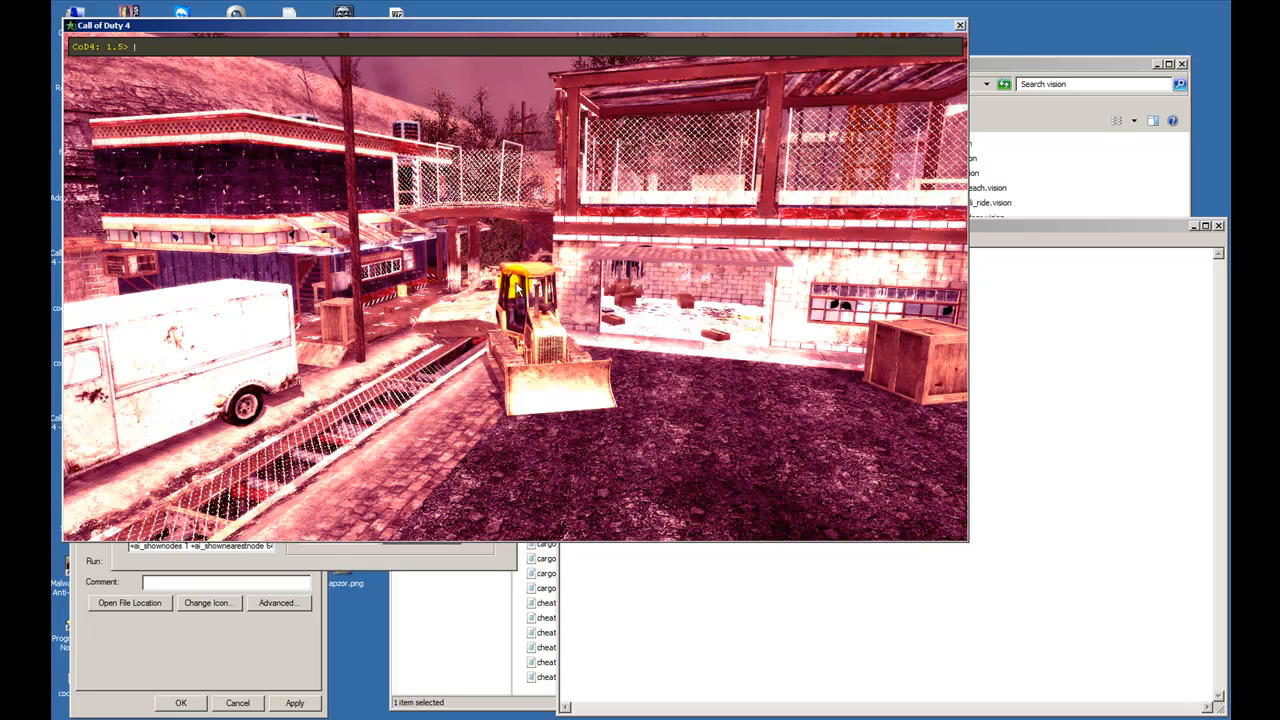
- Raise the first component of r_filmTweakDarkTint to 2 and the third to 1.75
key(Up)
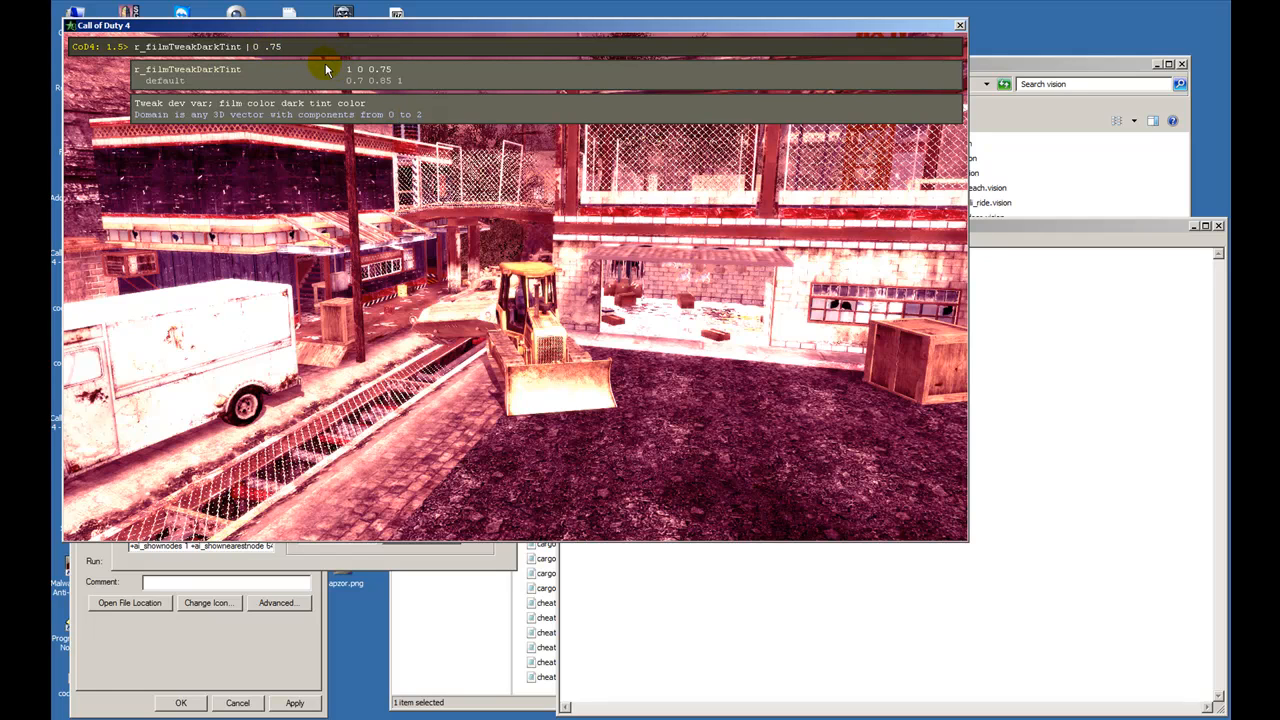
key(Return)
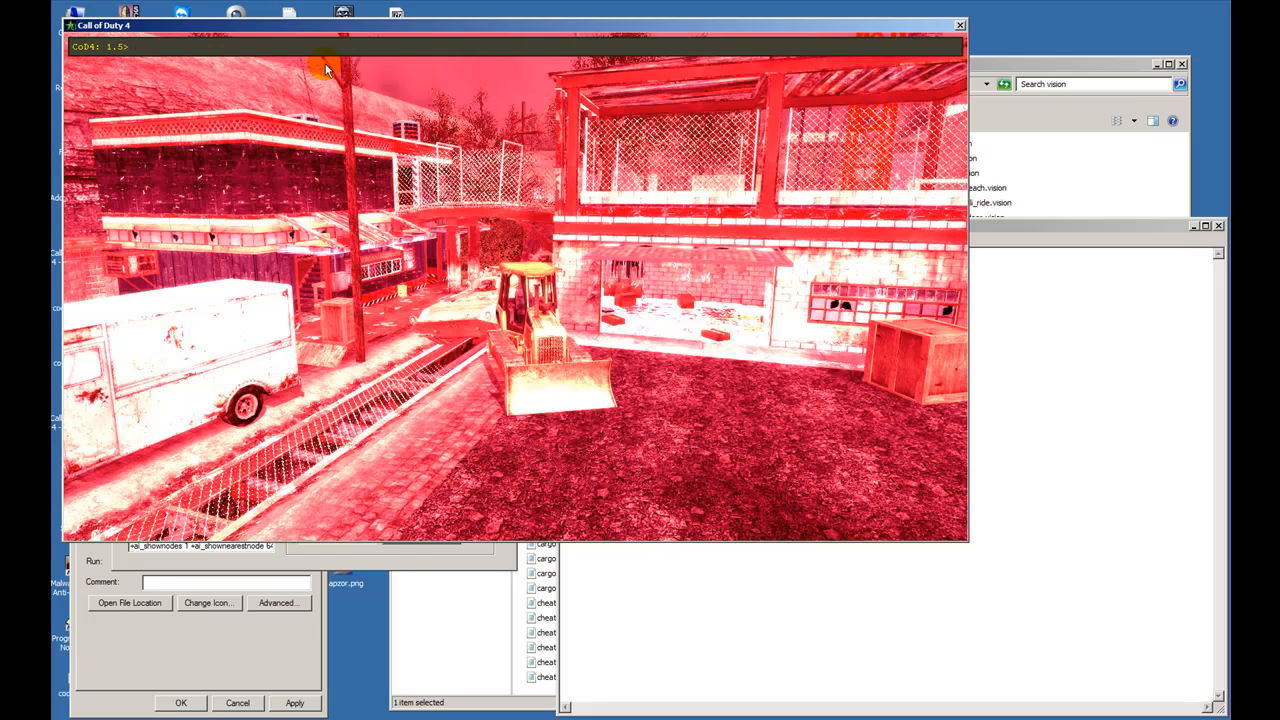
key(Up)
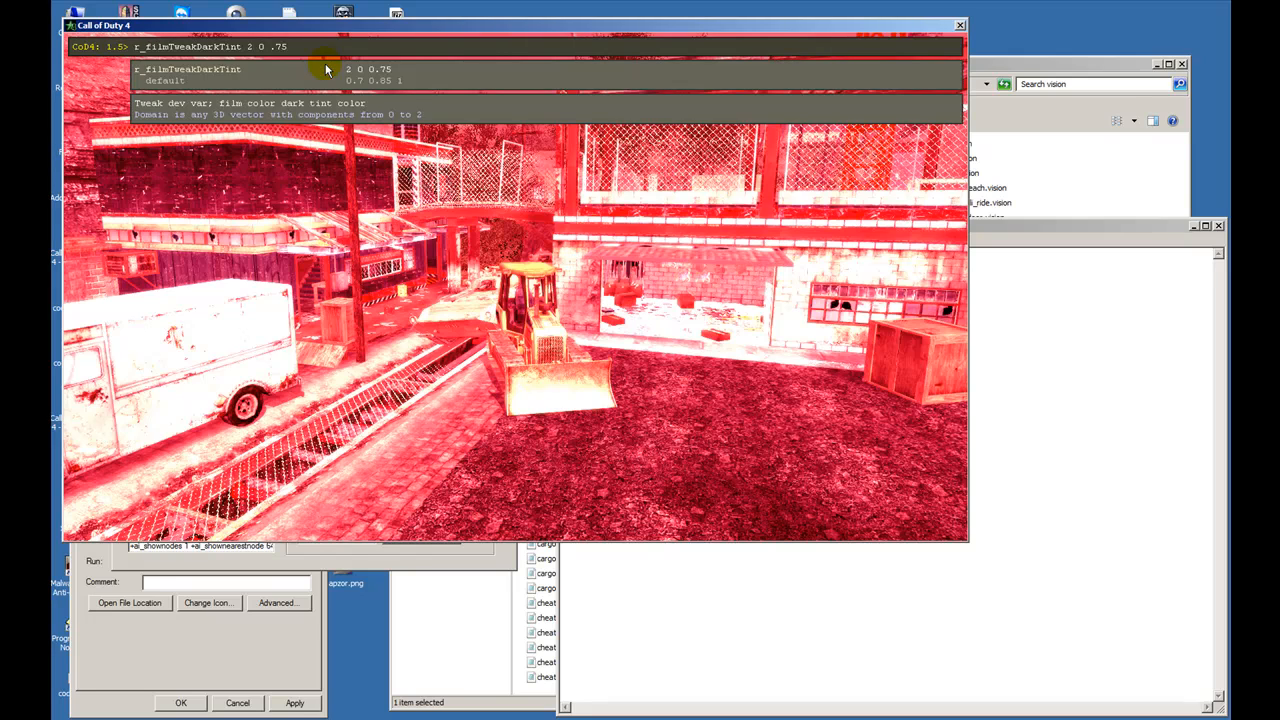
key(Return)
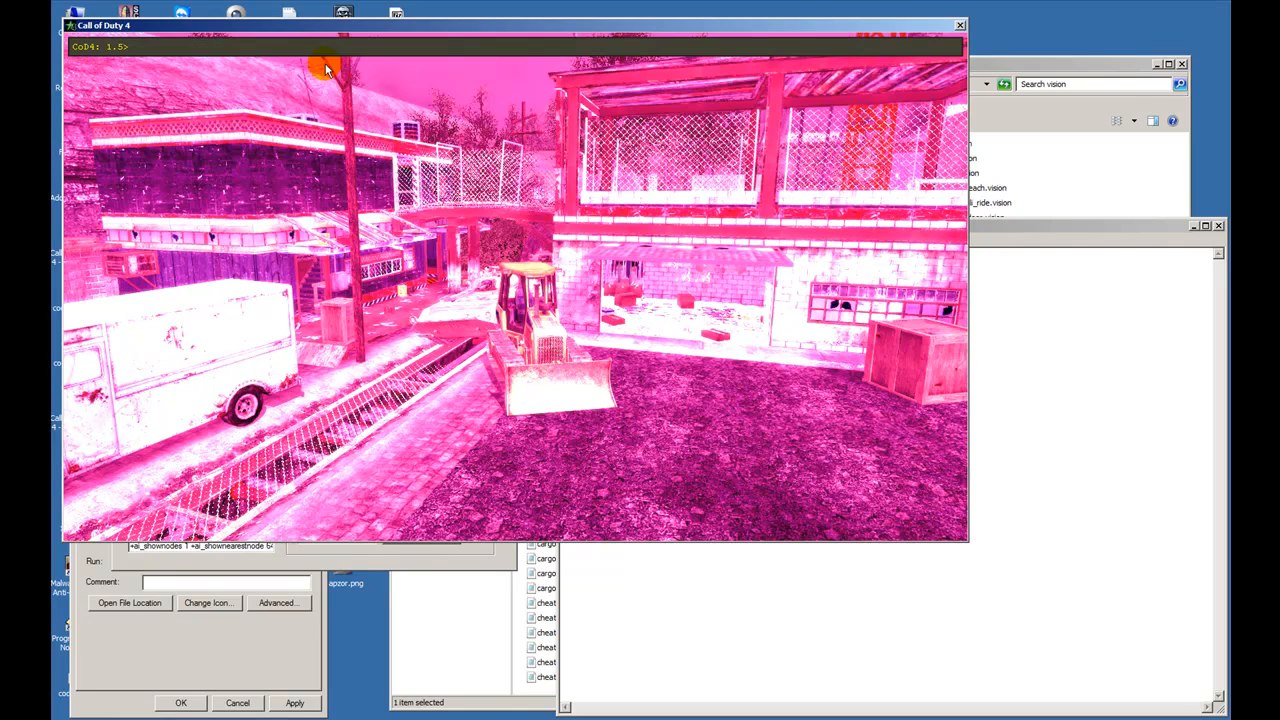
- Set the middle component of r_filmTweakDarkTint to 1, making it 2 1 1.75
key(Up)
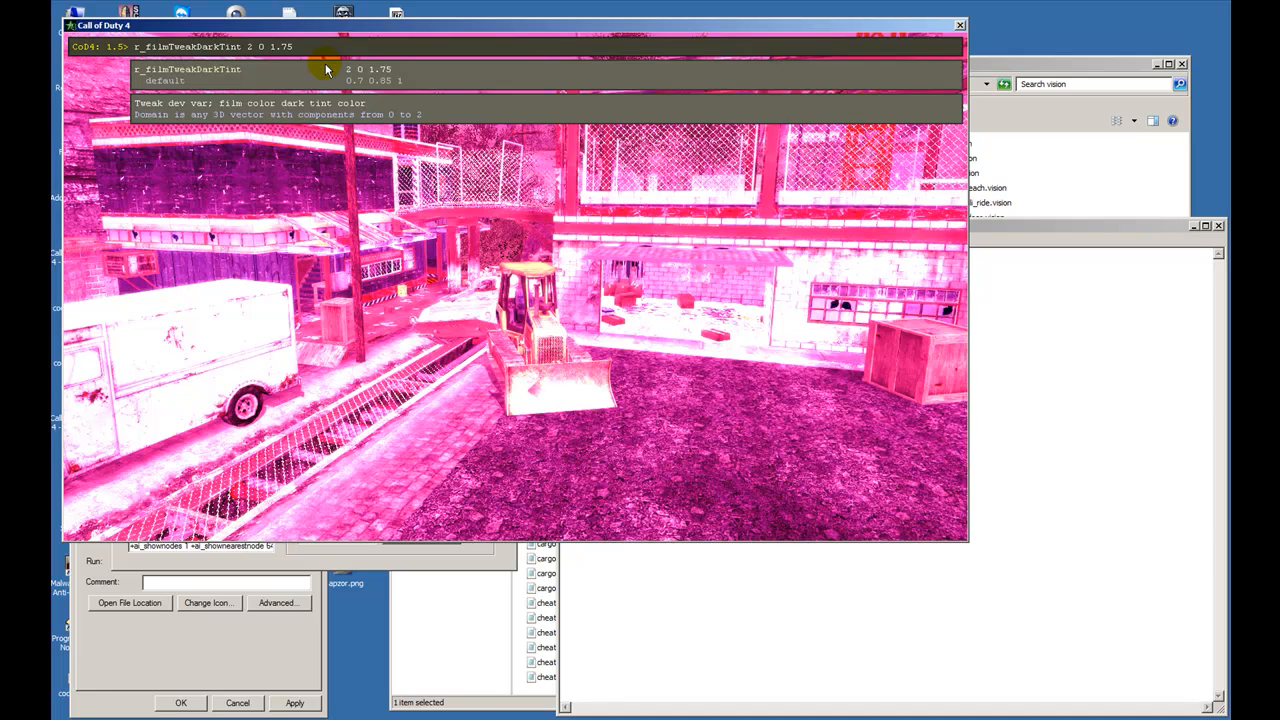
key(Left)
key(Left)
key(Left)
key(Left)
key(Left)
key(BackSpace)
text(1)
key(Return)
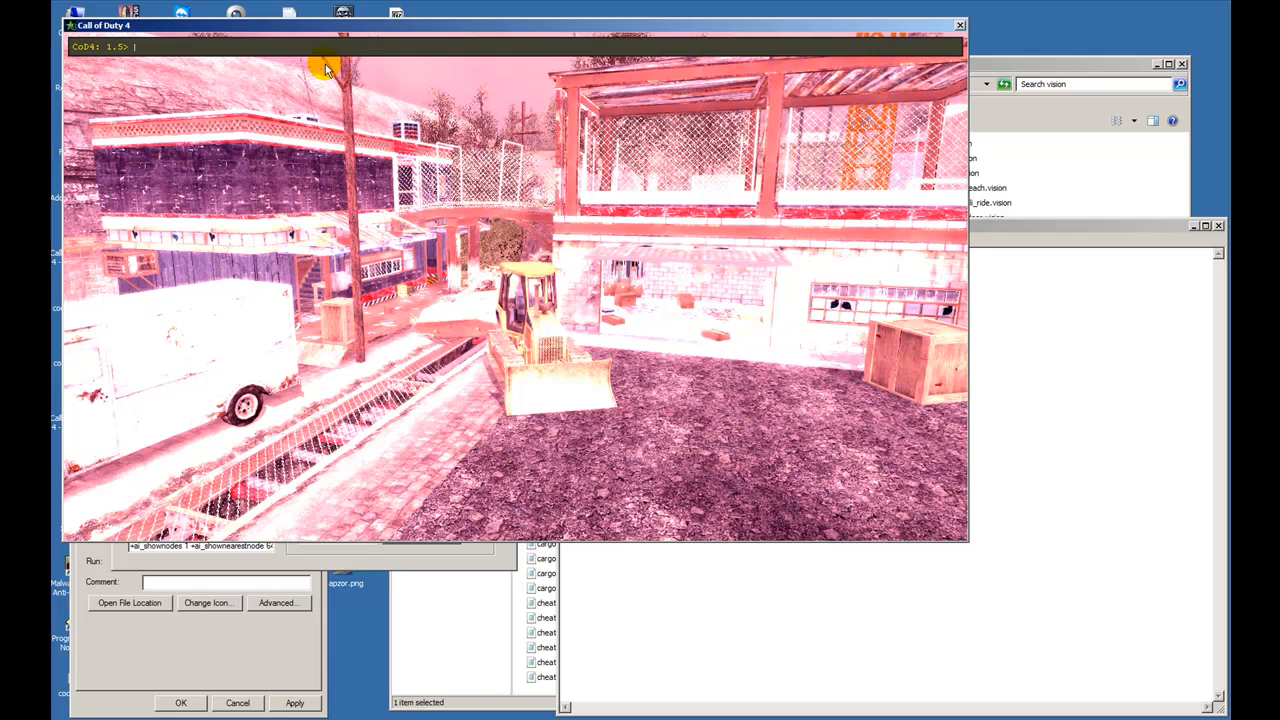
- Lower the first component of r_filmTweakDarkTint to .5, making it .5 1 1.75
key(Up)
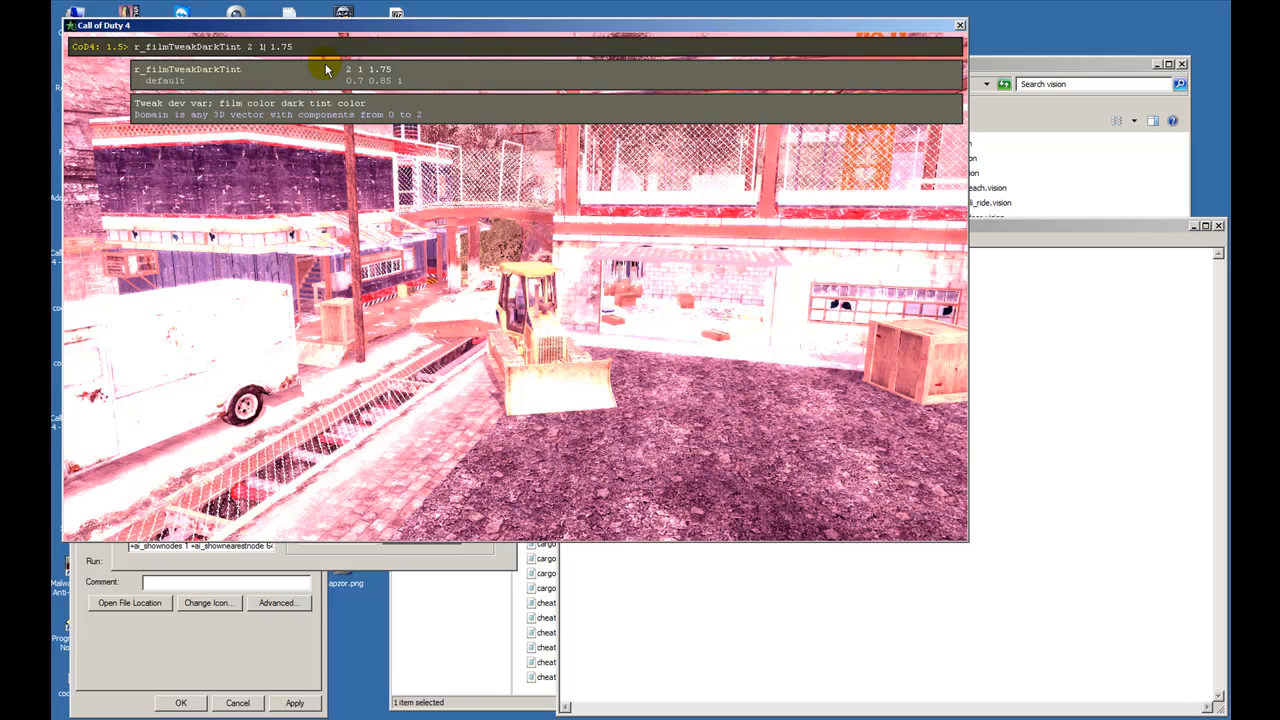
key(Delete)
text(.1)
key(BackSpace)
key(Return)
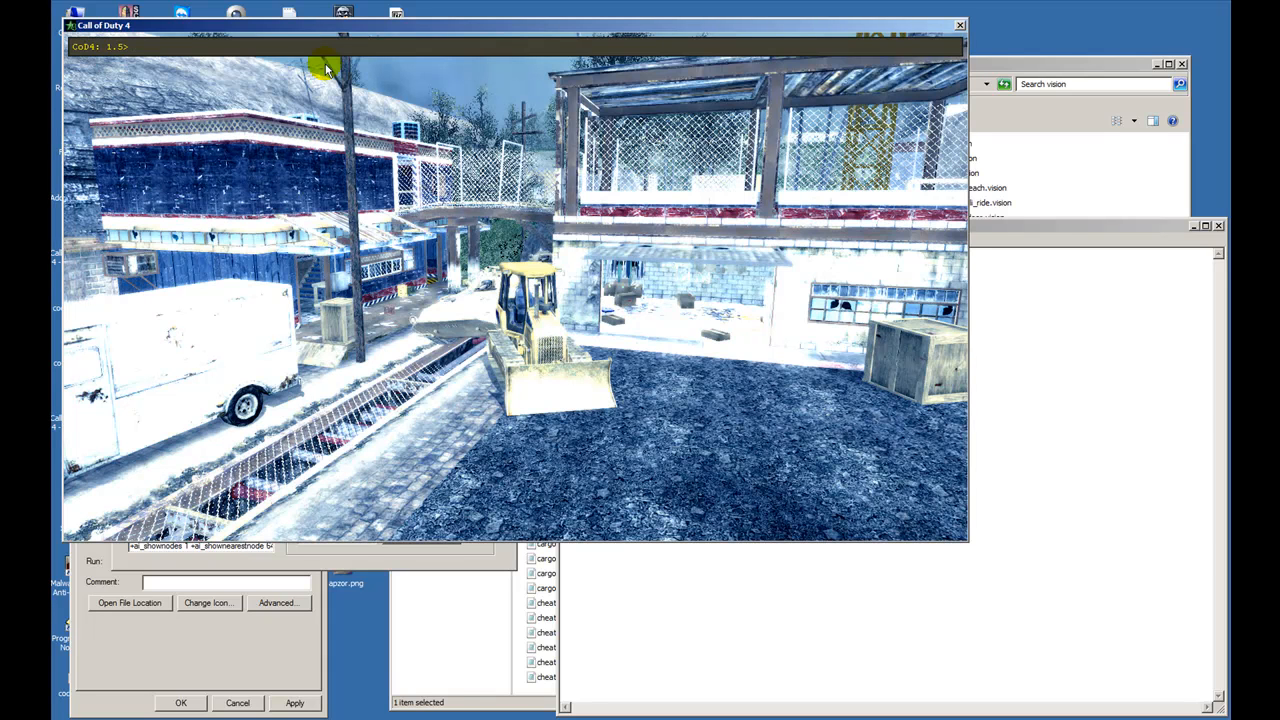
- Look up the r_filmTweakLightTint variable and its description in the console
key(Up)
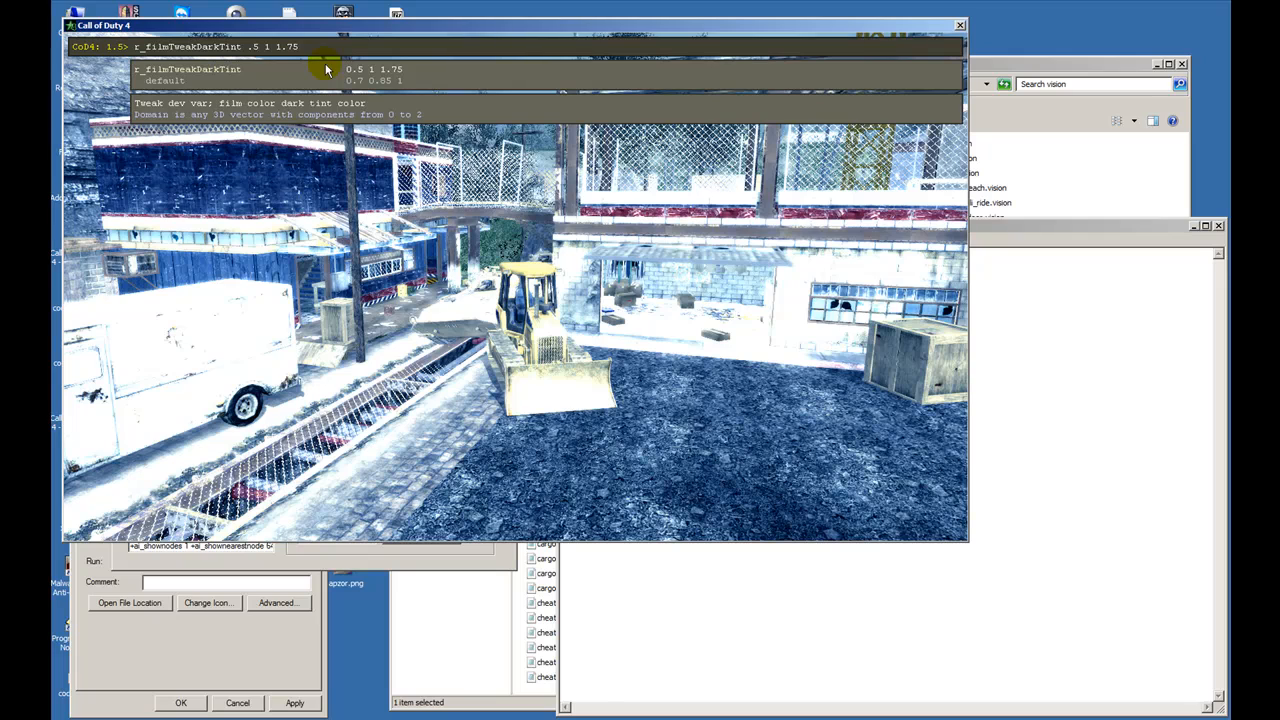
key(BackSpace)
key(BackSpace)
key(BackSpace)
key(BackSpace)
key(BackSpace)
key(BackSpace)
key(BackSpace)
key(BackSpace)
key(BackSpace)
key(BackSpace)
text(Li)
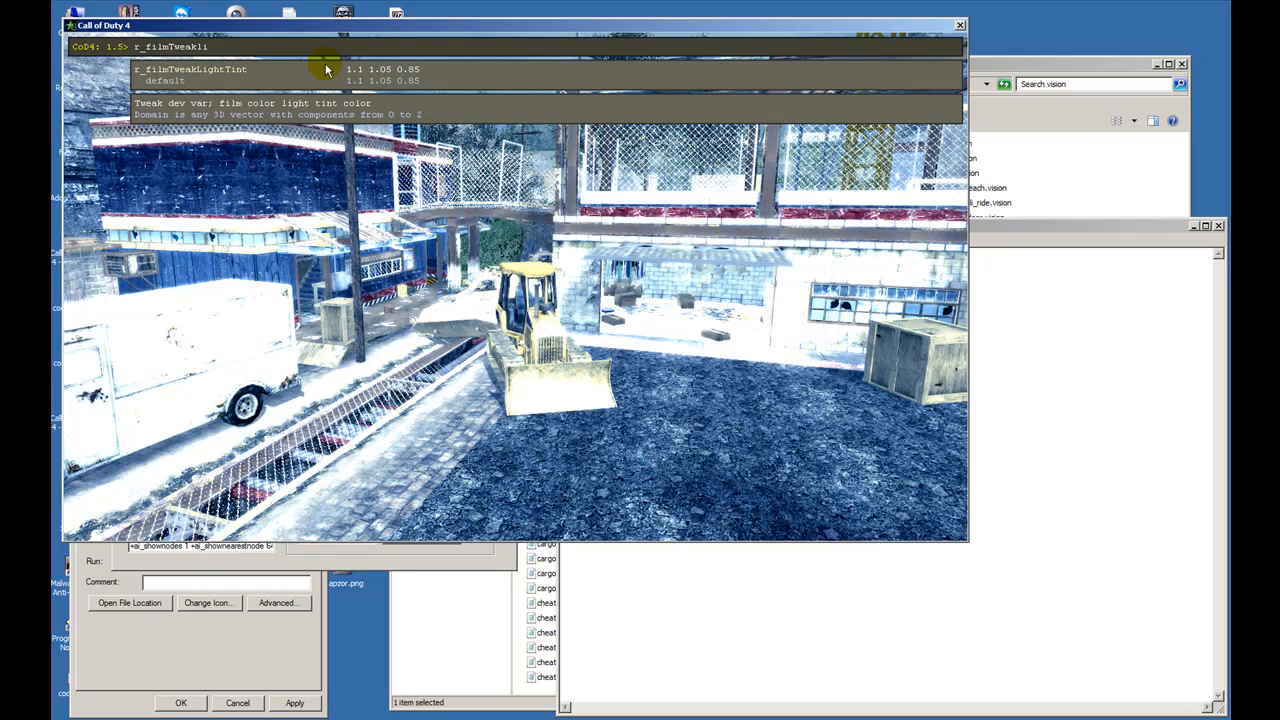
- Switch to default.vision in Notepad to view its glow and film entries
click(977, 521)
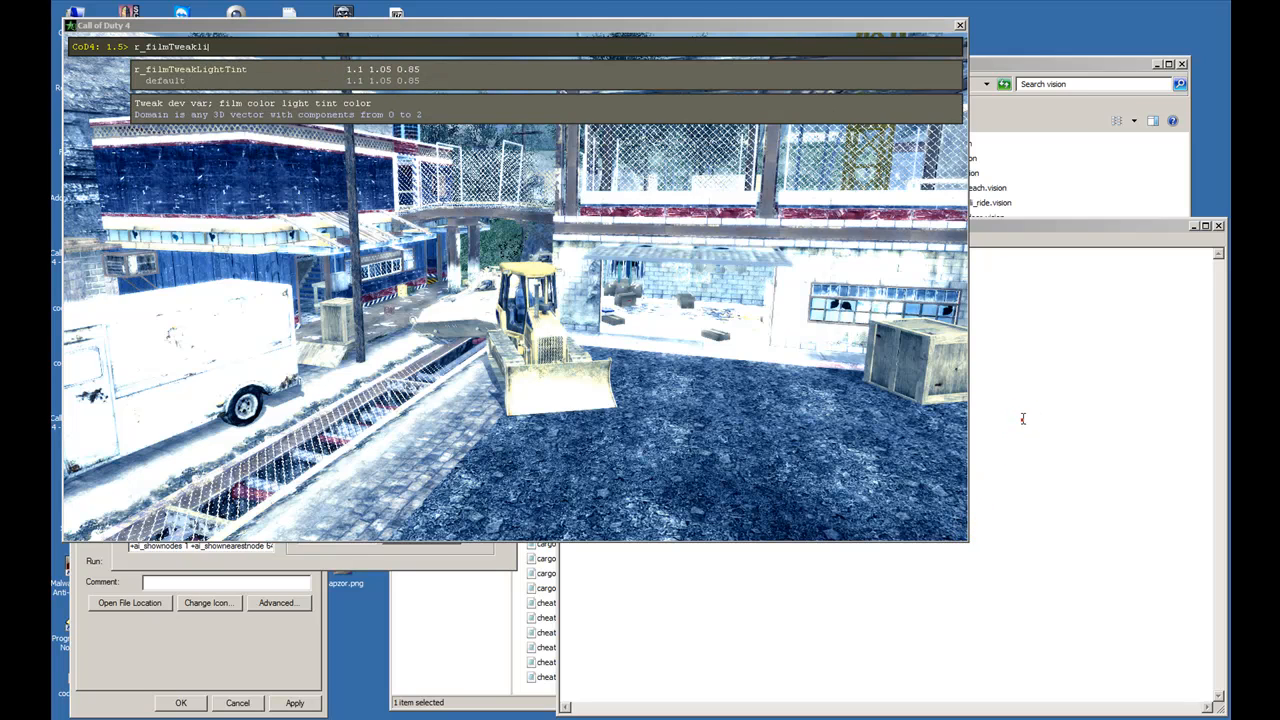
key(super)
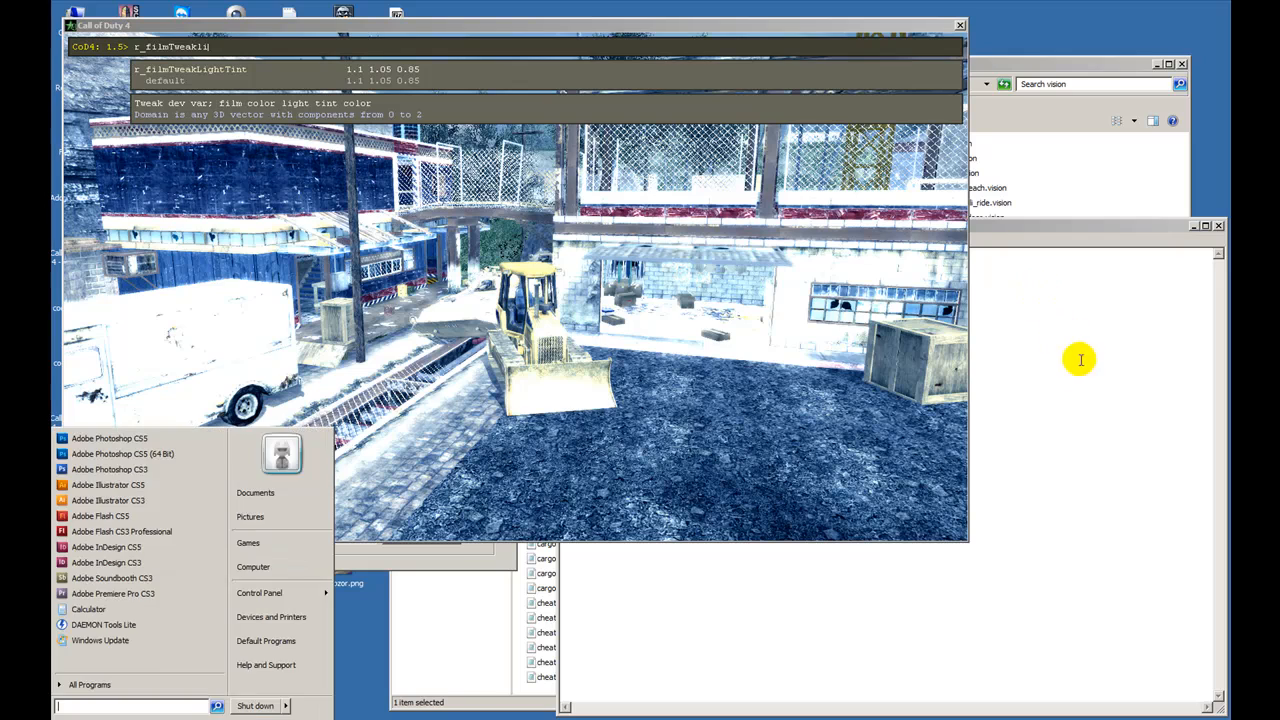
click(1079, 359)
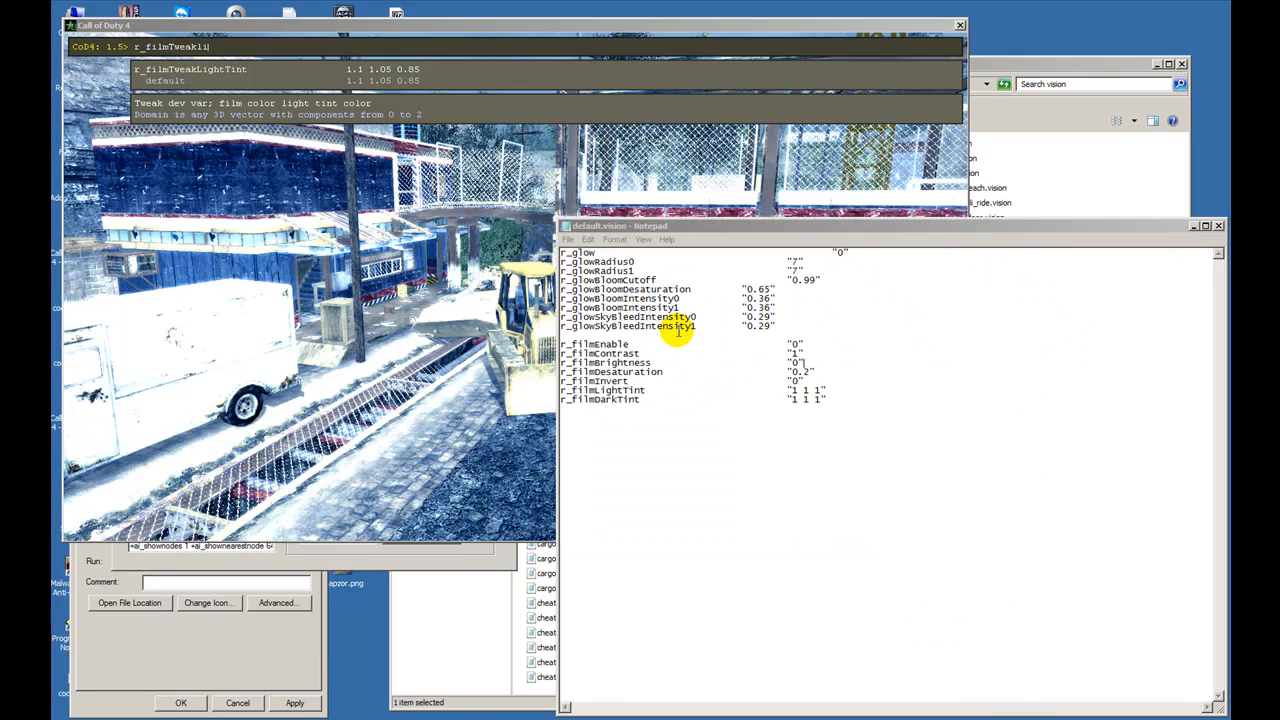
- Examine the individual components of the r_filmLightTint and r_filmDarkTint entries in default.vision
click(782, 390)
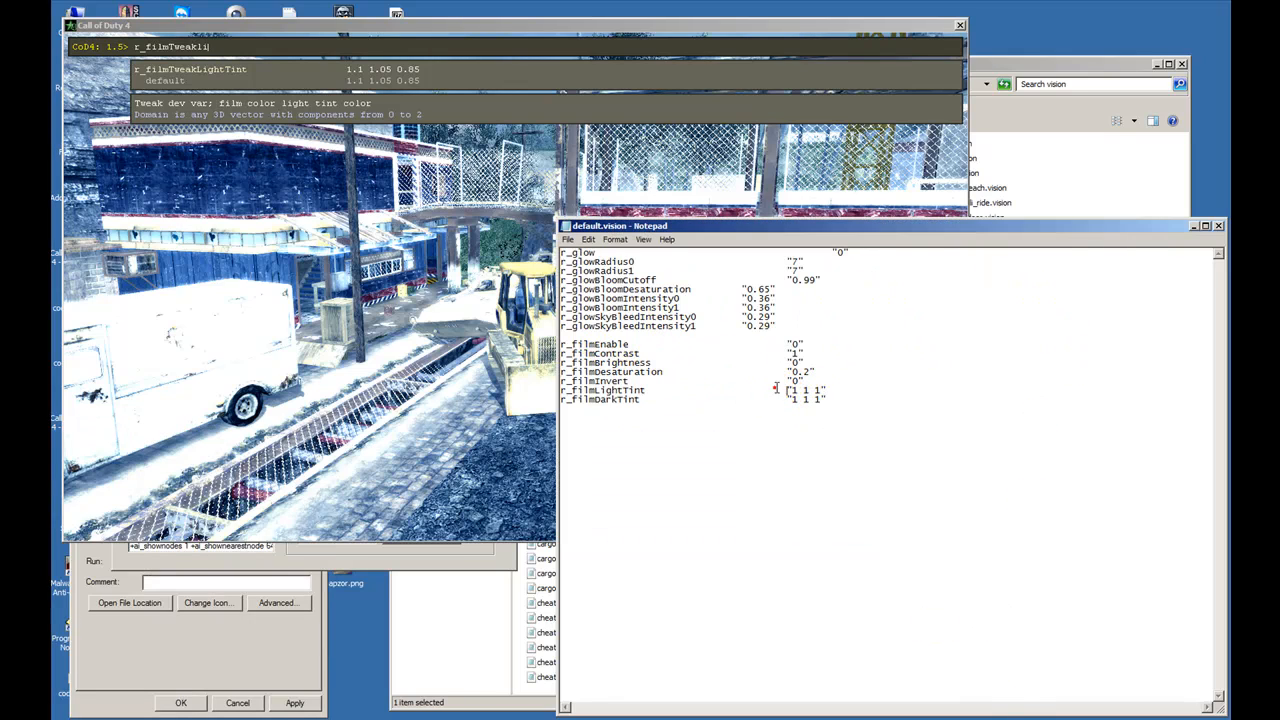
drag(790, 399, 826, 400)
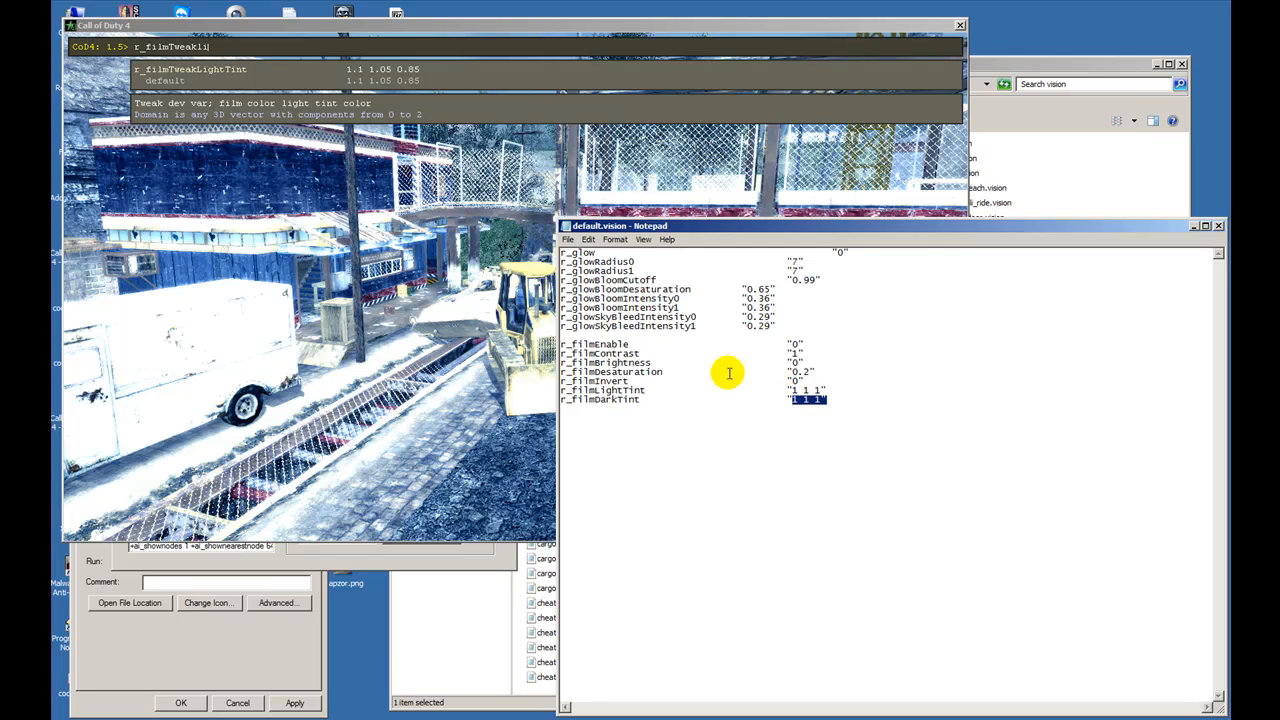
click(805, 399)
click(789, 399)
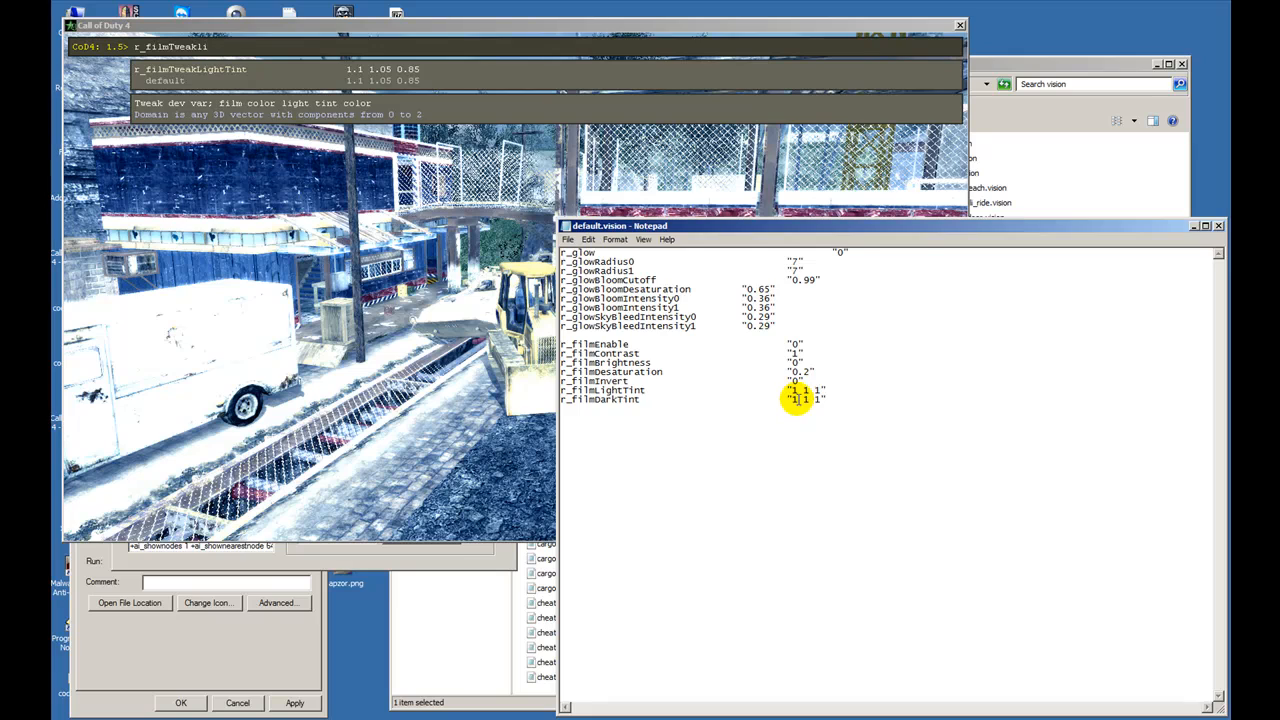
drag(789, 399, 803, 398)
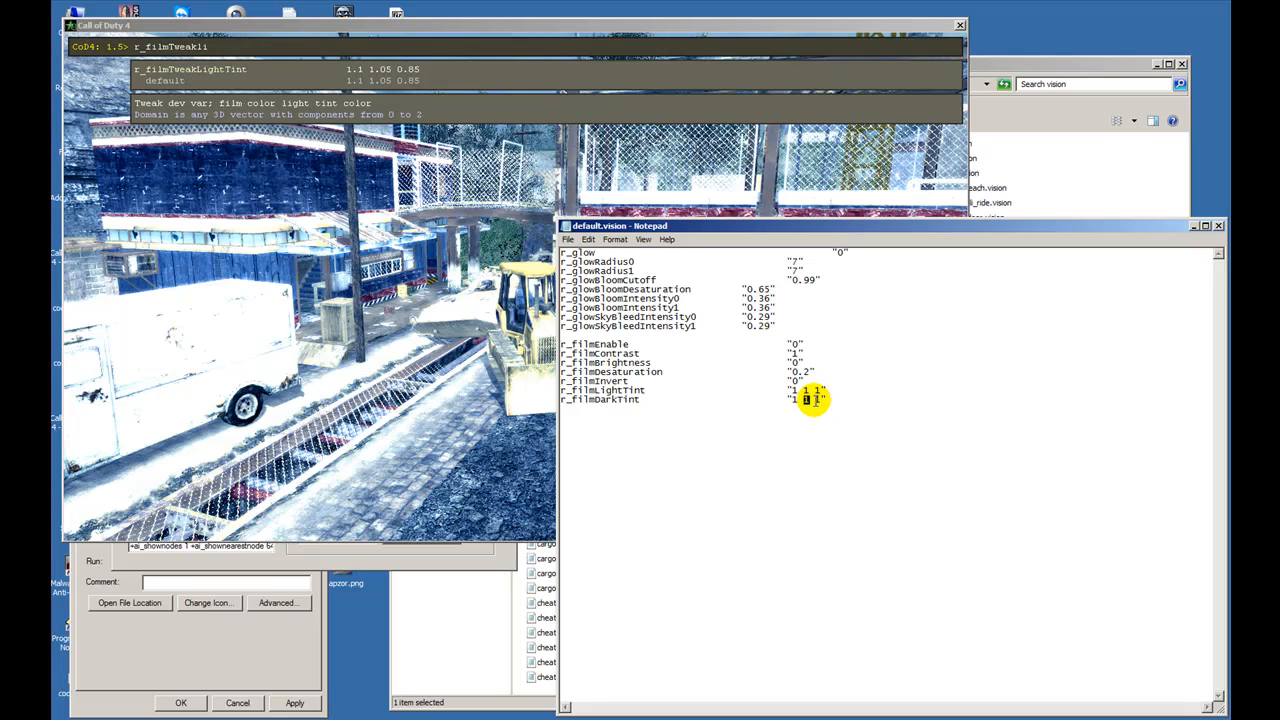
- Switch back to Call of Duty 4 and set r_filmTweakLightTint to 0 2 0 in the console
click(421, 190)
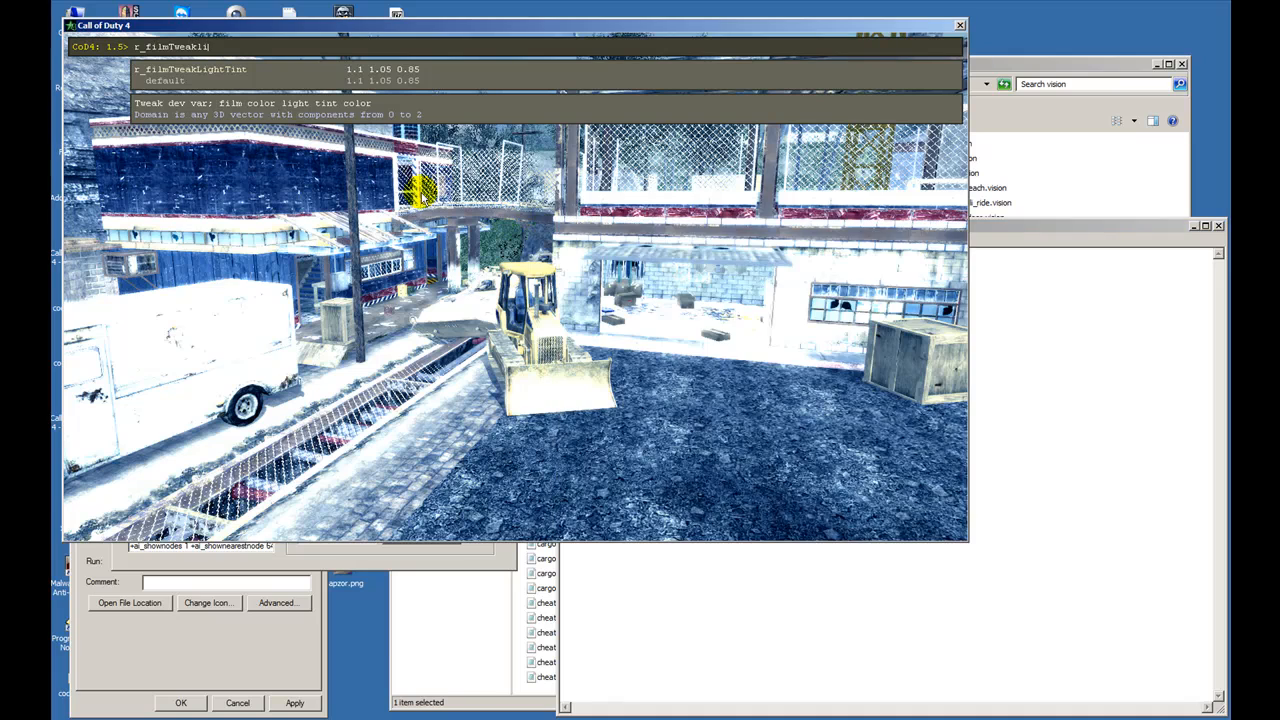
key(Tab)
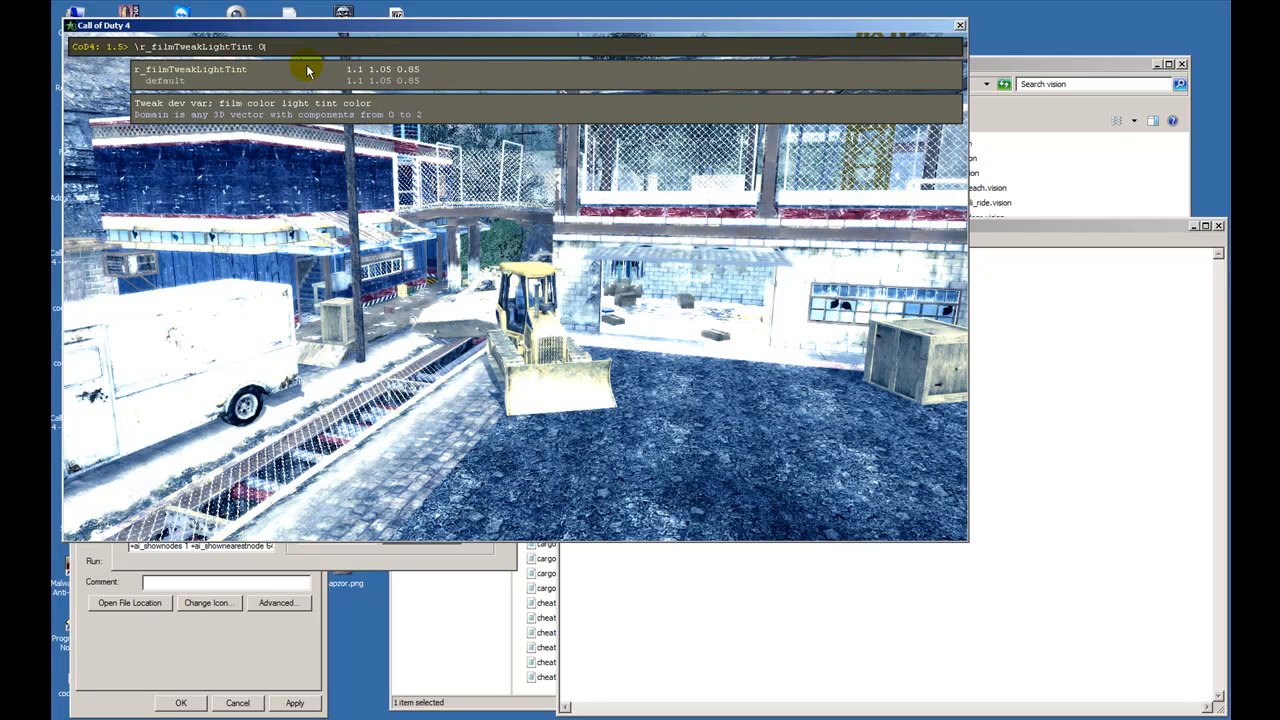
key(Return)
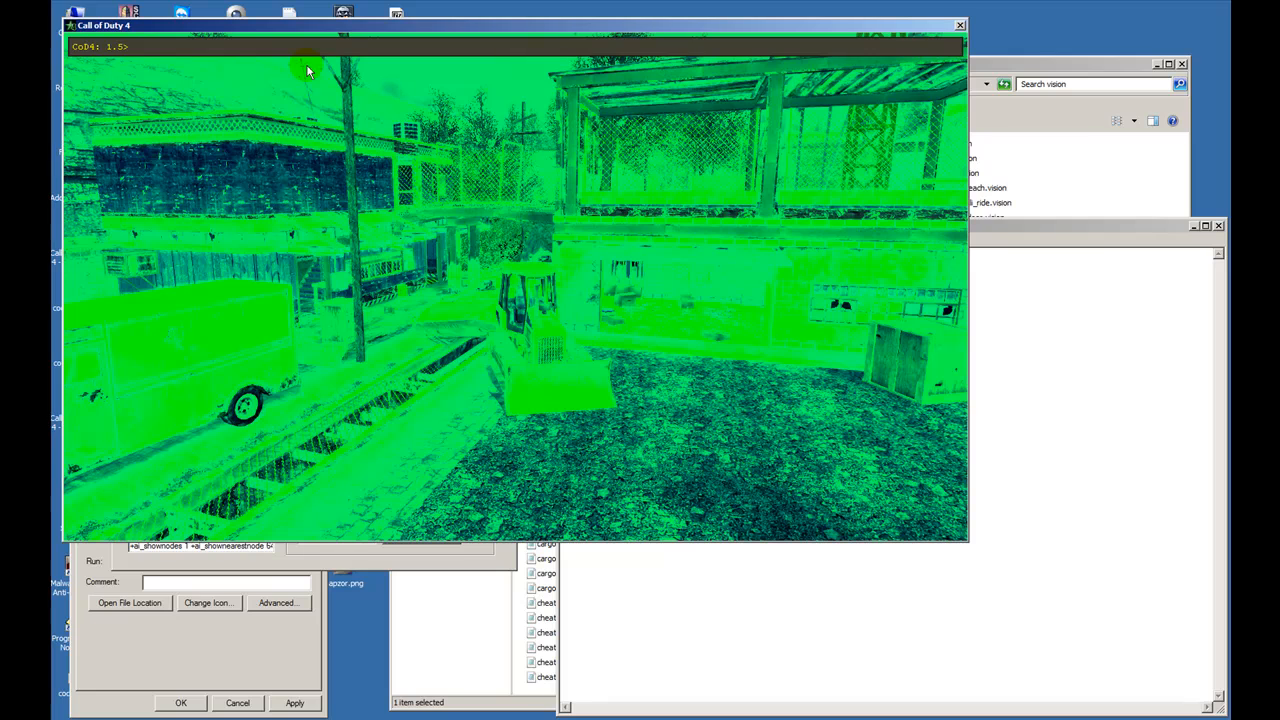
- Try r_filmTweakLightTint at 0 1 0, then at 0 1 .5
key(Up)
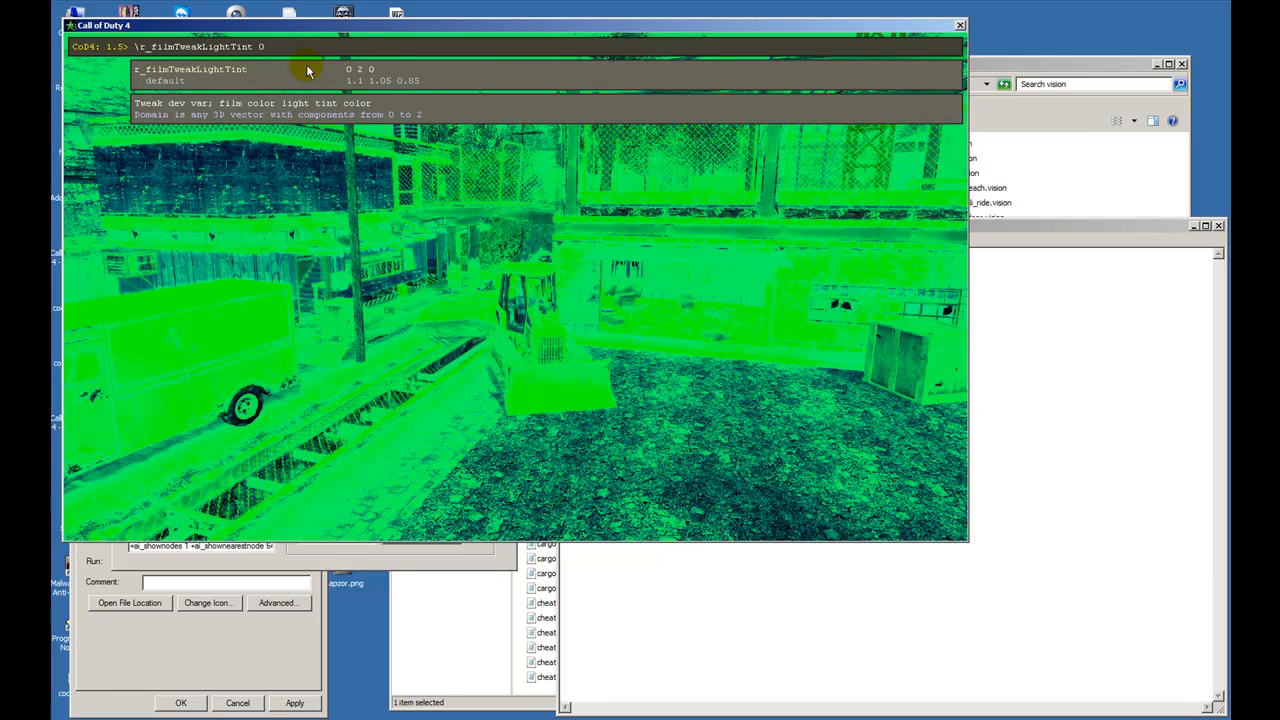
key(Return)
key(Up)
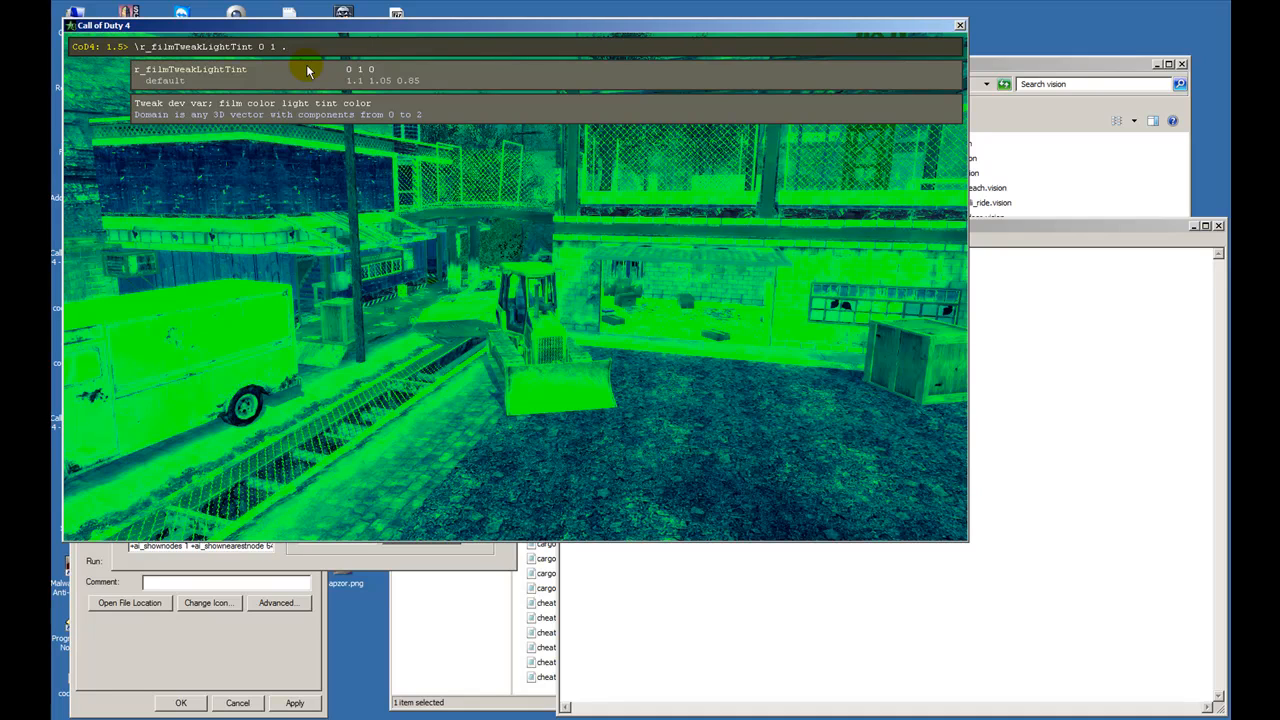
text(5)
key(Return)
- Set r_filmTweakLightTint to 1.5 .75 .38 and view the scene without the console
key(Up)
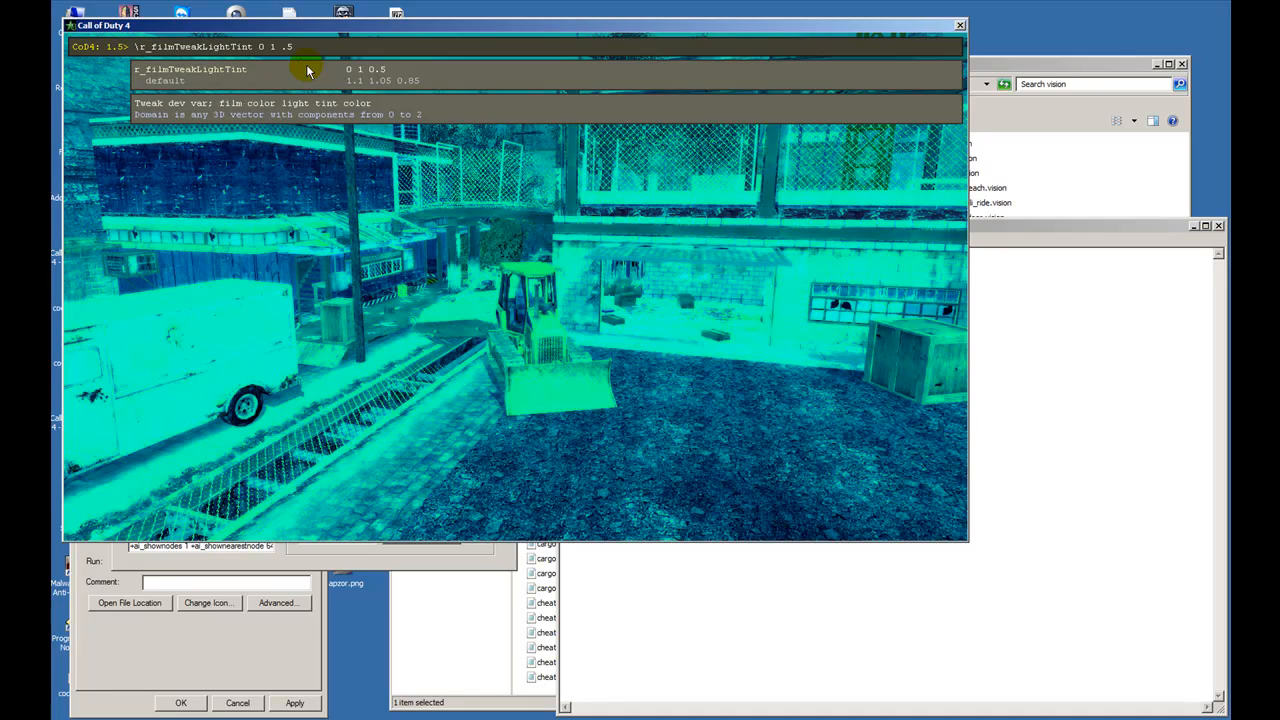
key(BackSpace)
key(BackSpace)
key(BackSpace)
key(BackSpace)
key(BackSpace)
key(BackSpace)
key(BackSpace)
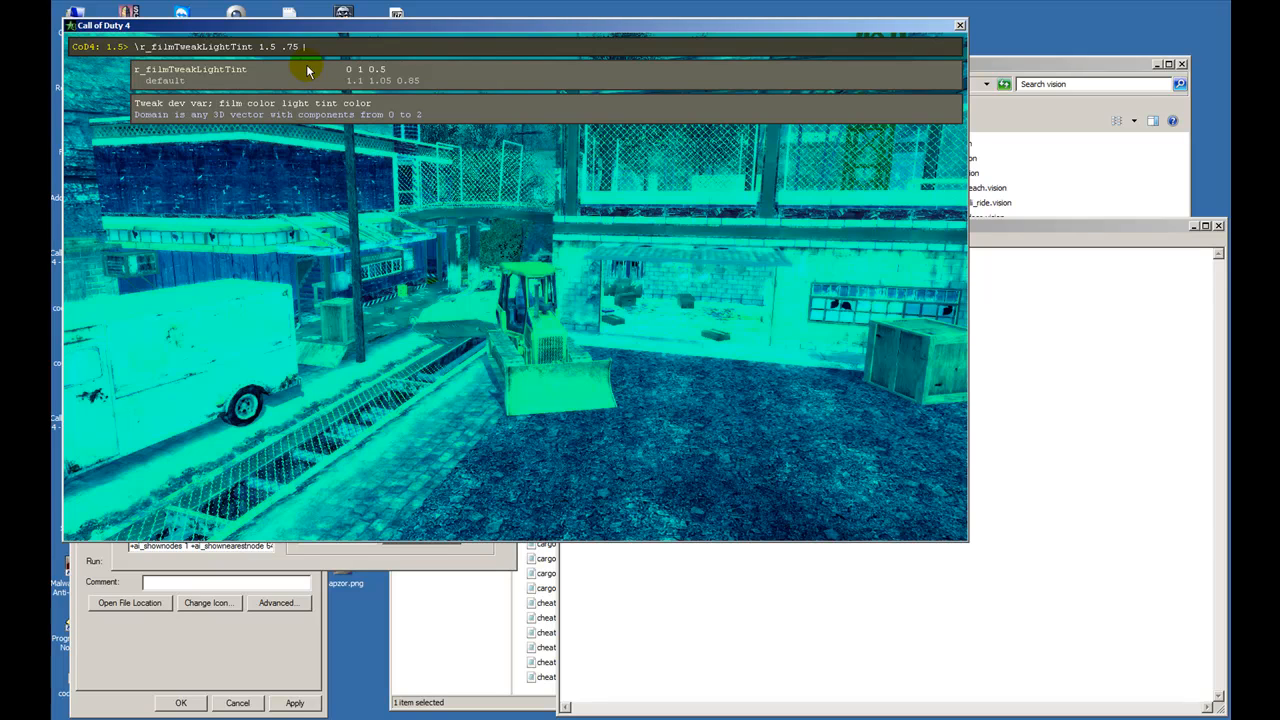
text(1.5 .75 .38)
key(Return)
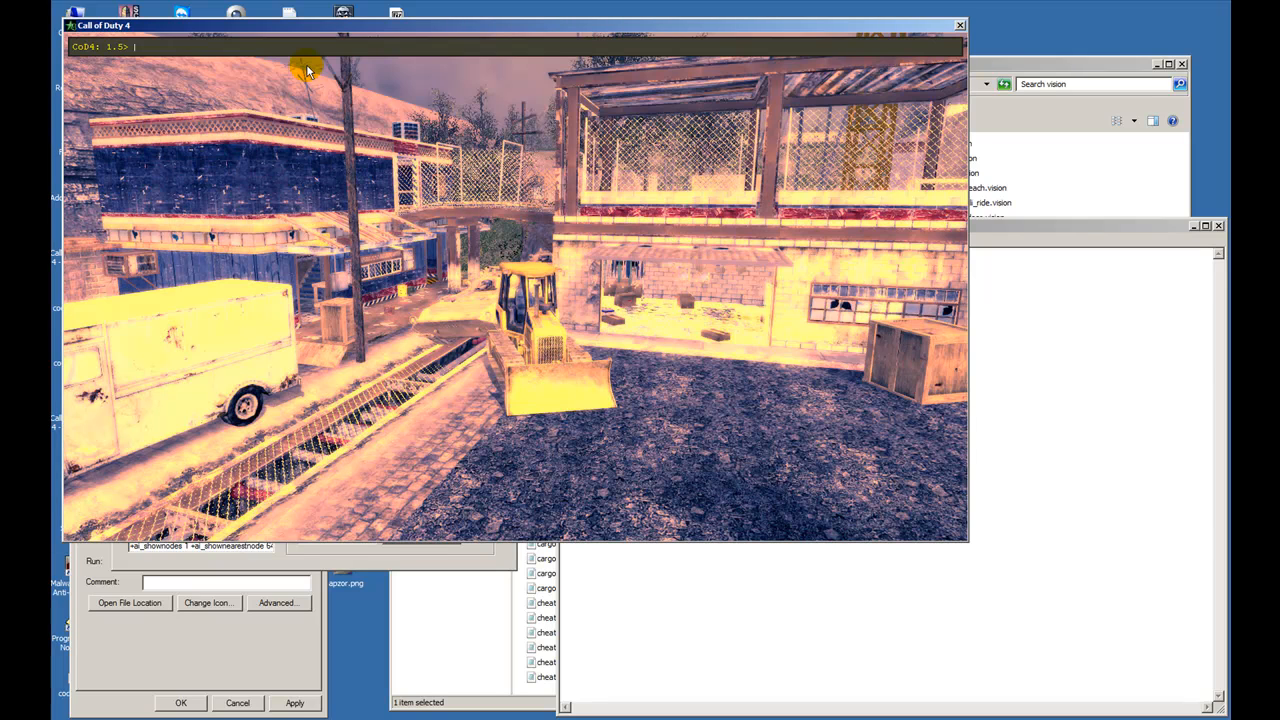
key(grave)
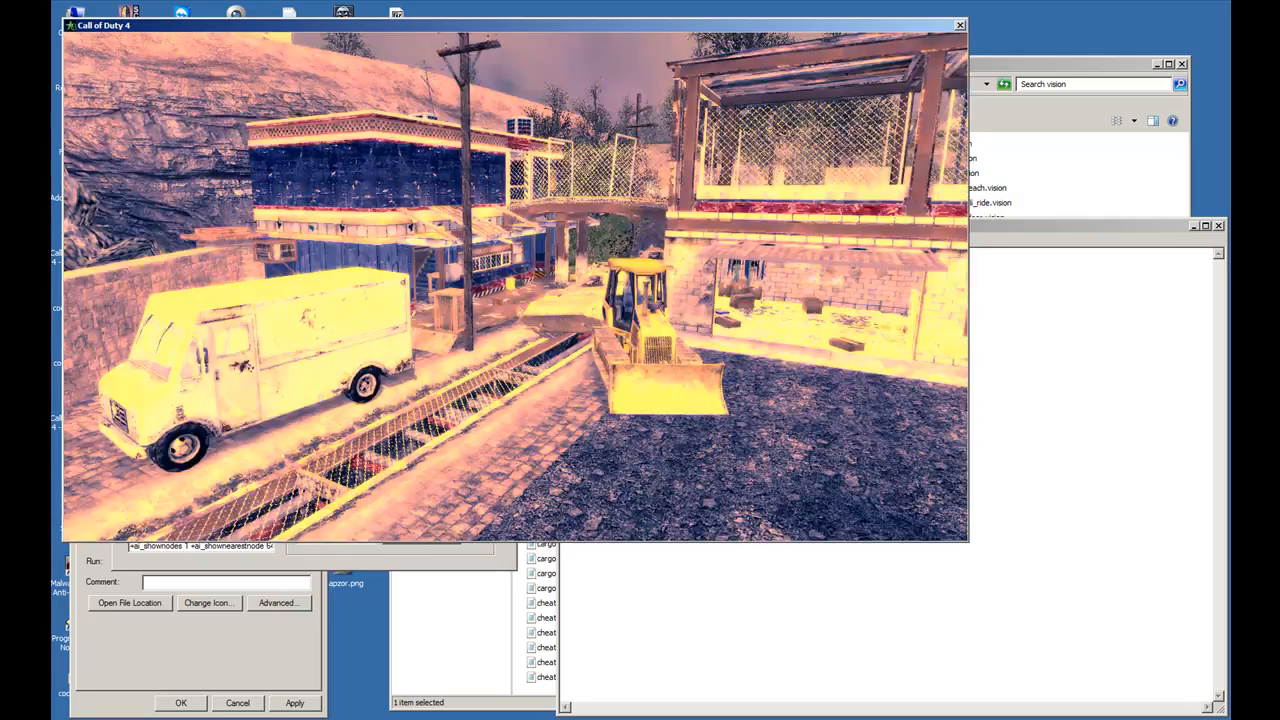
- Reopen the console and try the maximum film brightness by setting r_filmTweakBrightness to 1
key(grave)
key(Up)
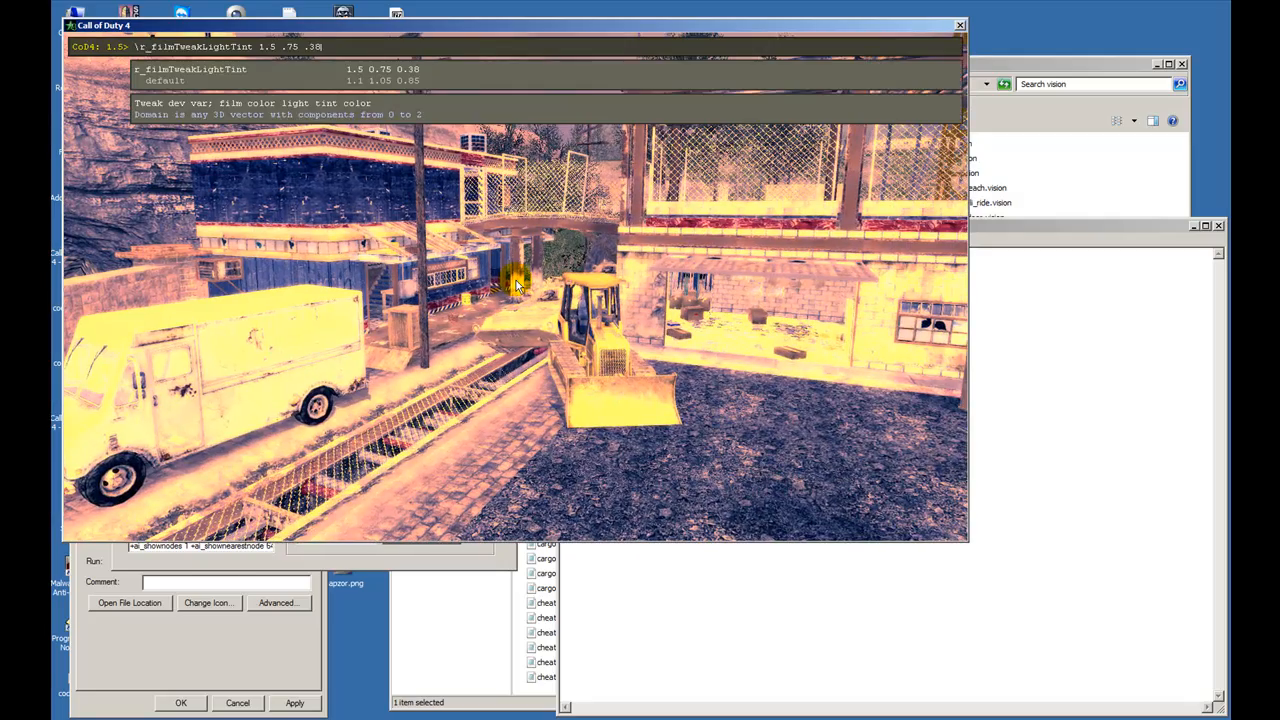
key(BackSpace)
key(BackSpace)
key(BackSpace)
key(BackSpace)
key(BackSpace)
key(BackSpace)
key(BackSpace)
key(BackSpace)
key(BackSpace)
key(BackSpace)
key(BackSpace)
key(BackSpace)
key(BackSpace)
key(BackSpace)
key(BackSpace)
key(BackSpace)
key(BackSpace)
key(BackSpace)
key(BackSpace)
key(BackSpace)
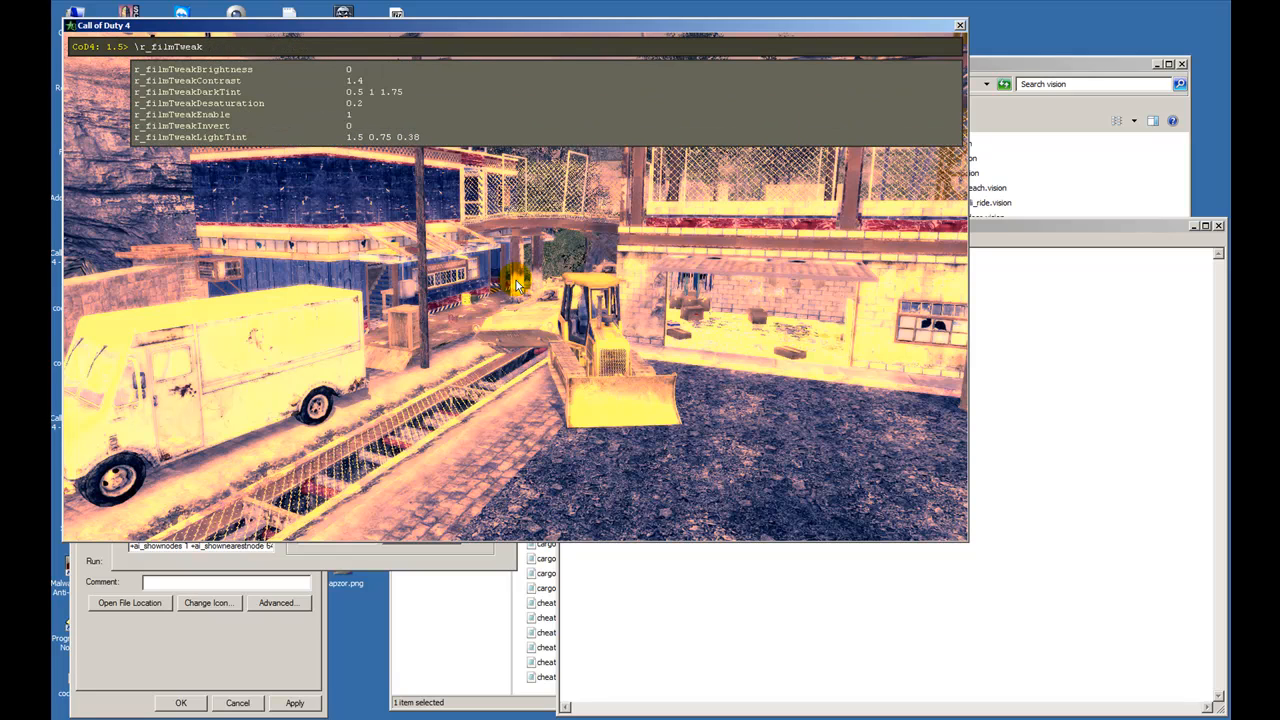
text(B)
key(Tab)
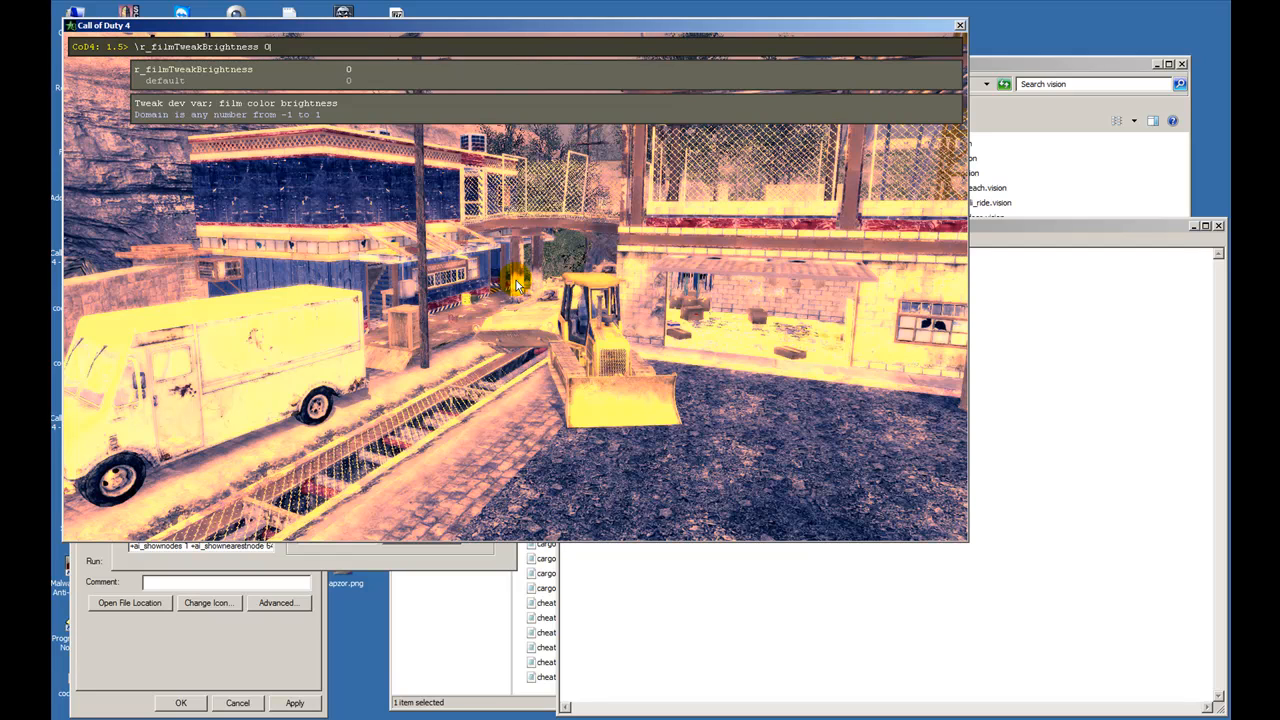
key(BackSpace)
key(Return)
- Try the minimum film brightness by setting r_filmTweakBrightness to -1
key(Up)
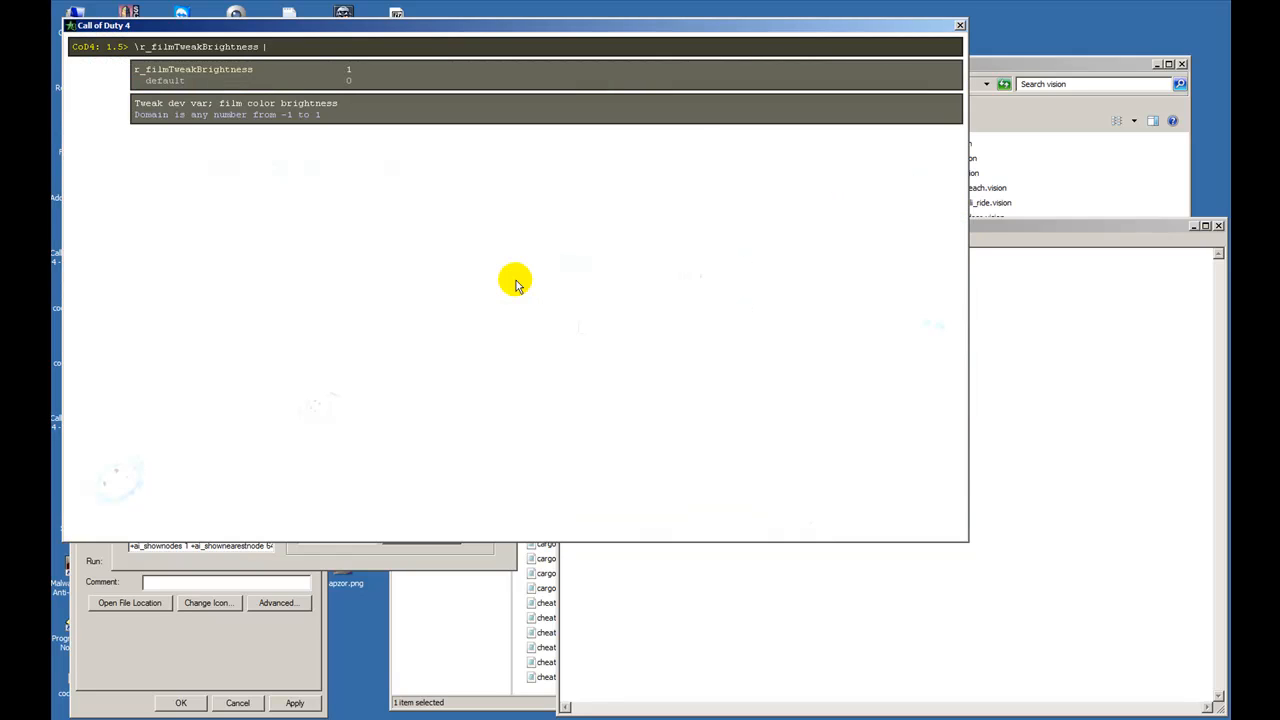
text(-1)
key(Return)
- Try r_filmTweakBrightness at .5, then return it to its default of 0
key(Up)
key(BackSpace)
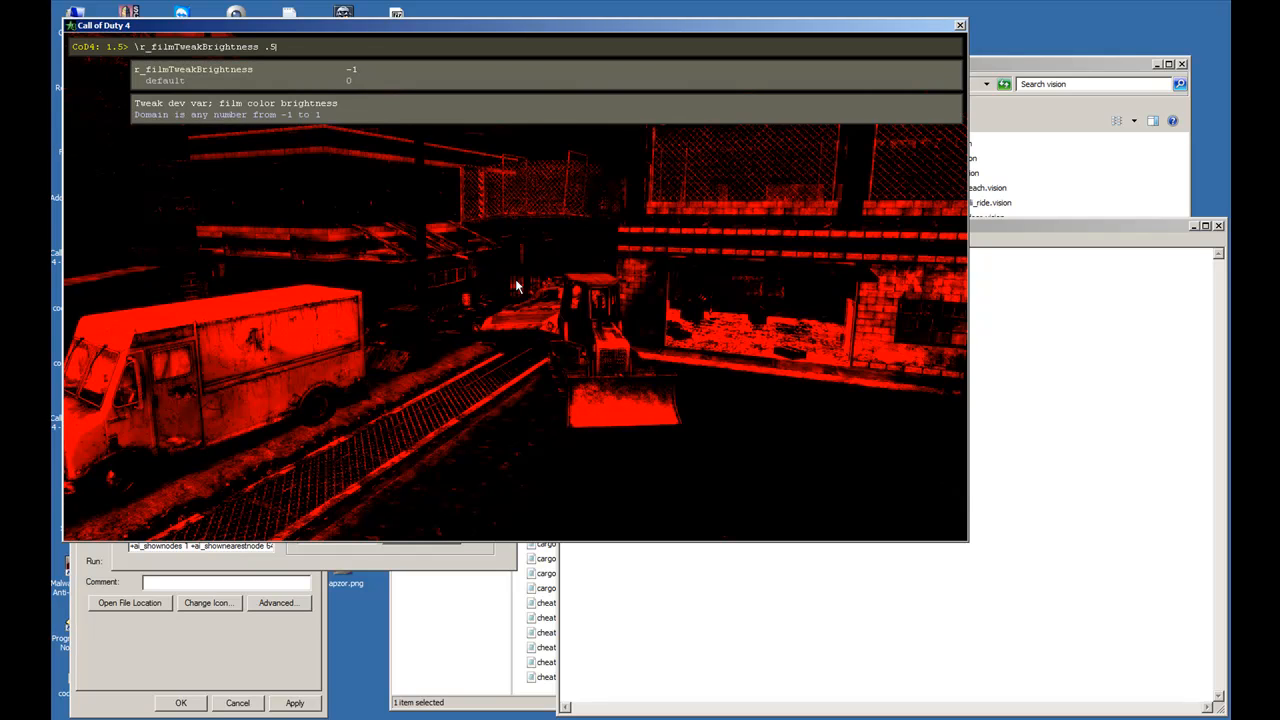
key(Return)
click(515, 284)
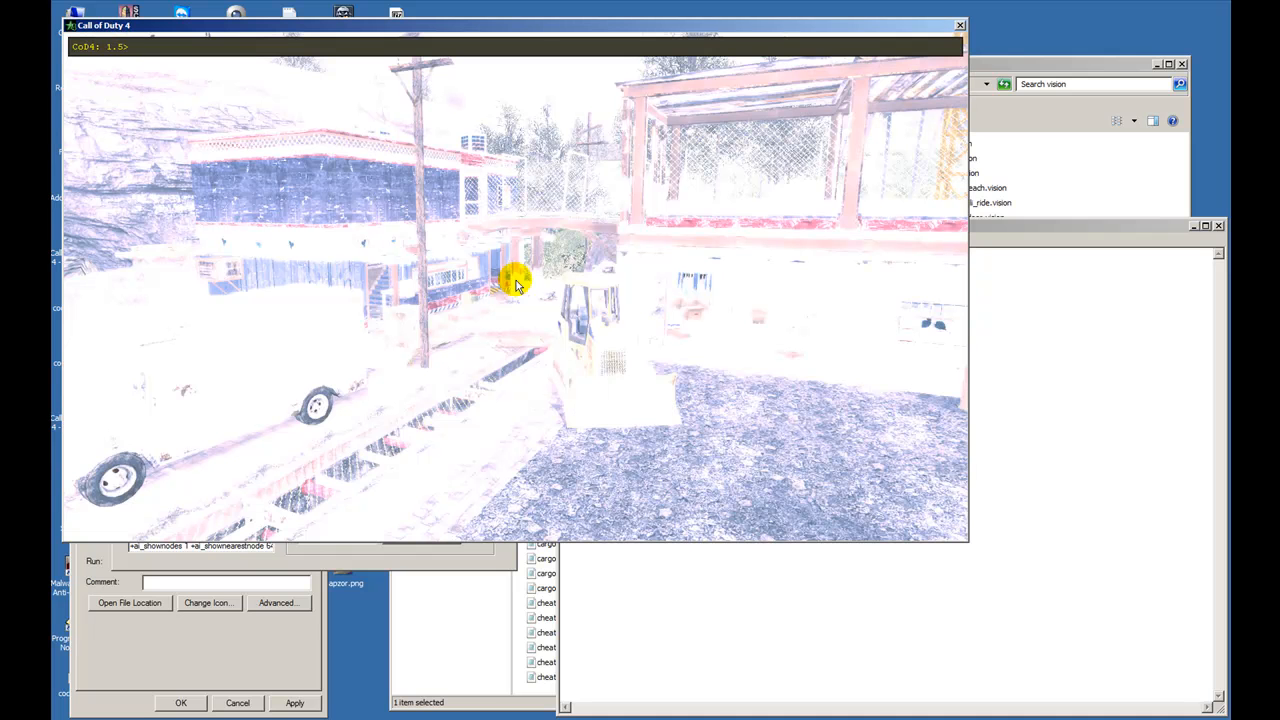
key(Up)
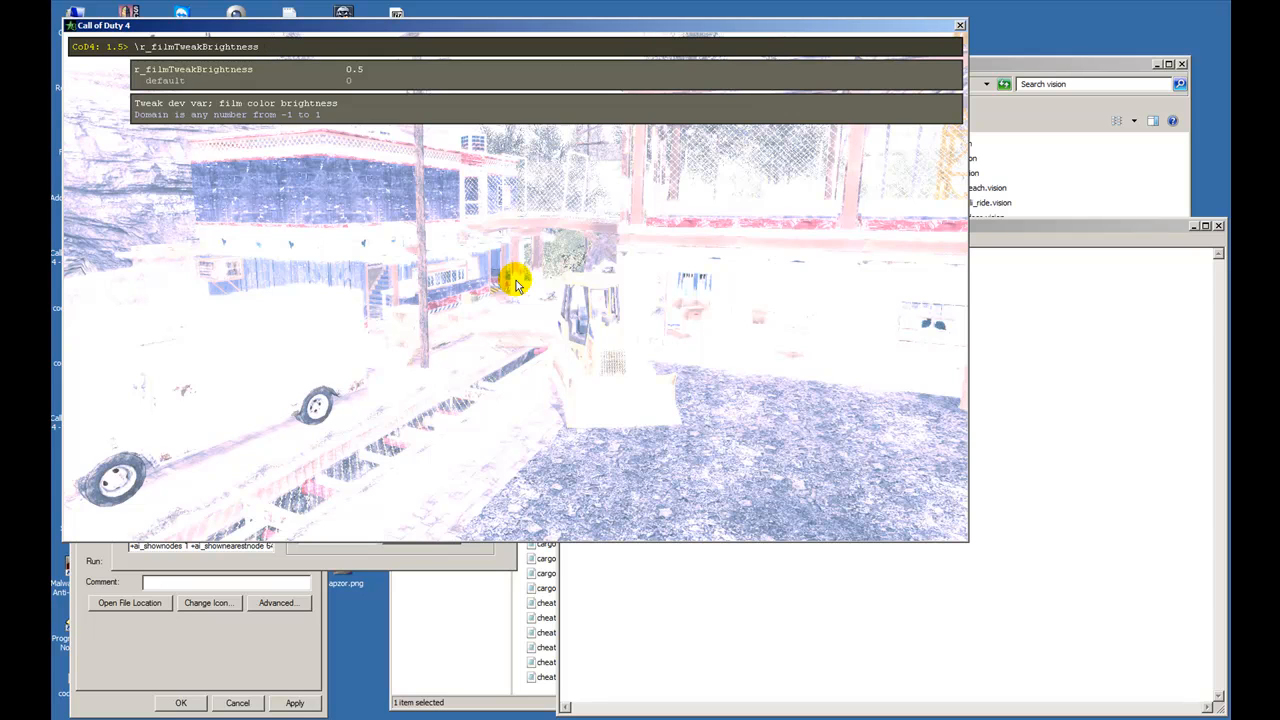
key(Return)
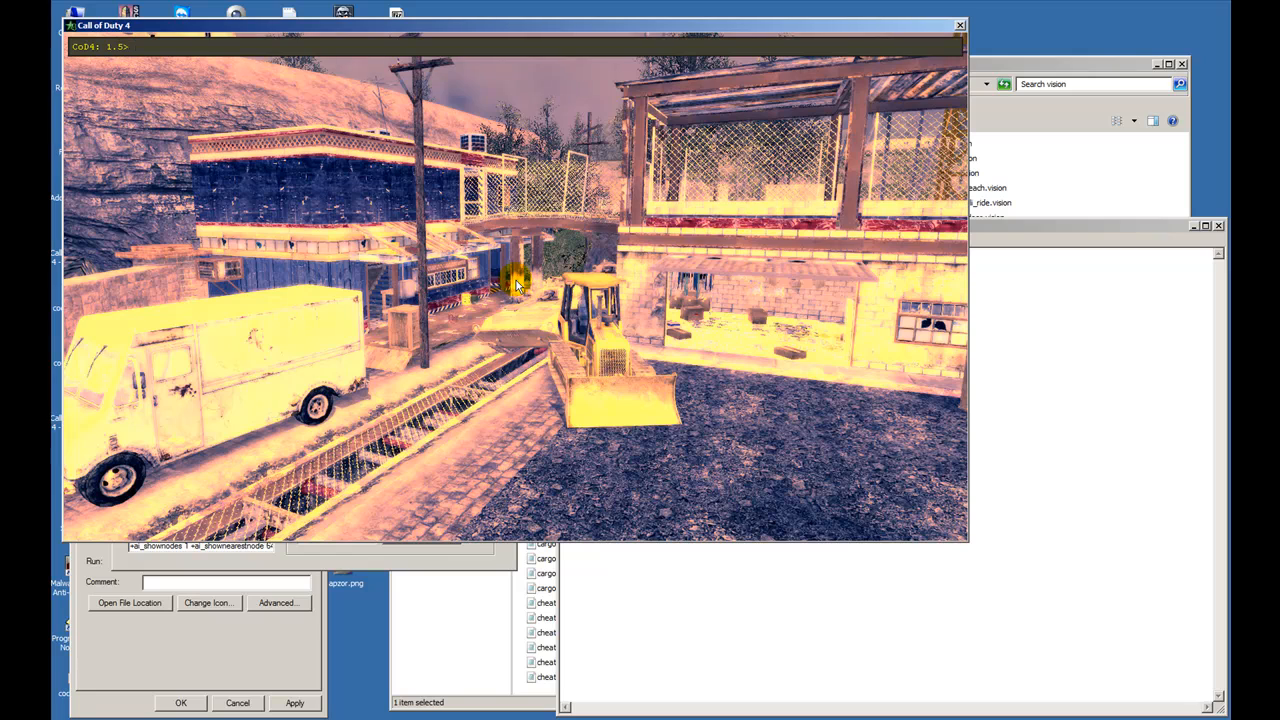
- Set r_filmTweakContrast to 1.75 and view the gravel ground without the console
key(Up)
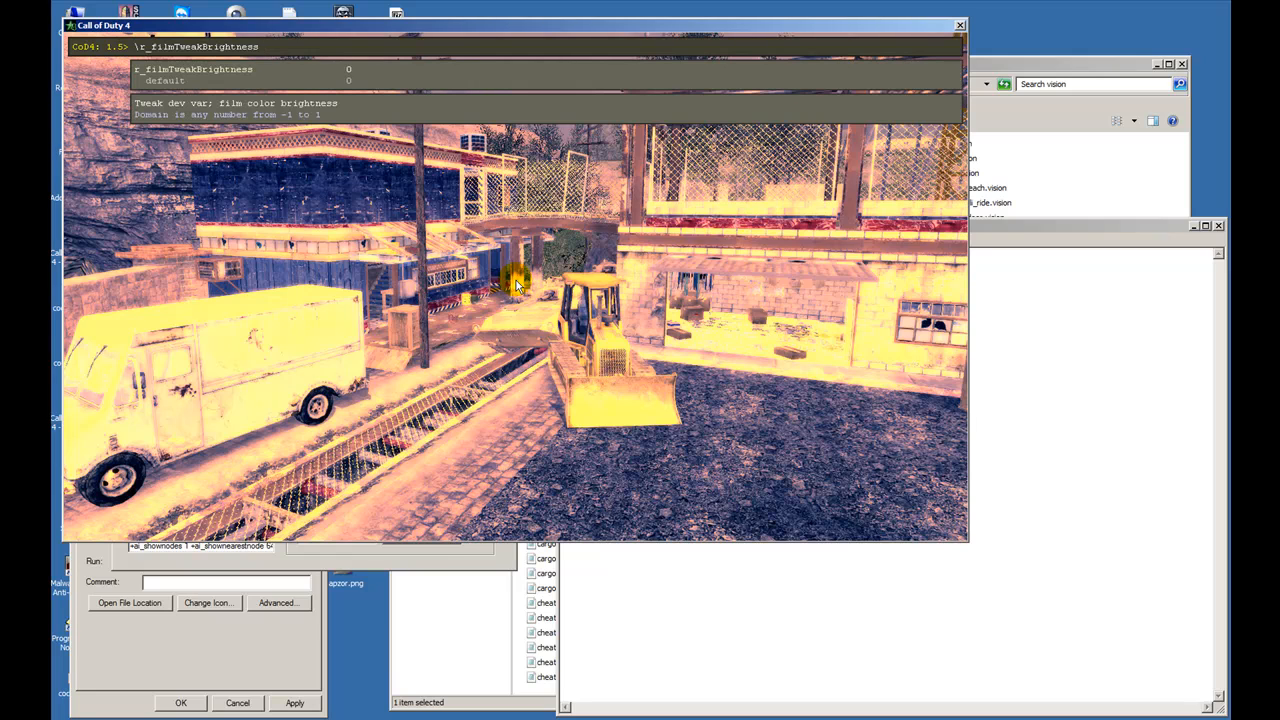
key(BackSpace)
key(BackSpace)
key(BackSpace)
key(BackSpace)
key(BackSpace)
key(BackSpace)
key(BackSpace)
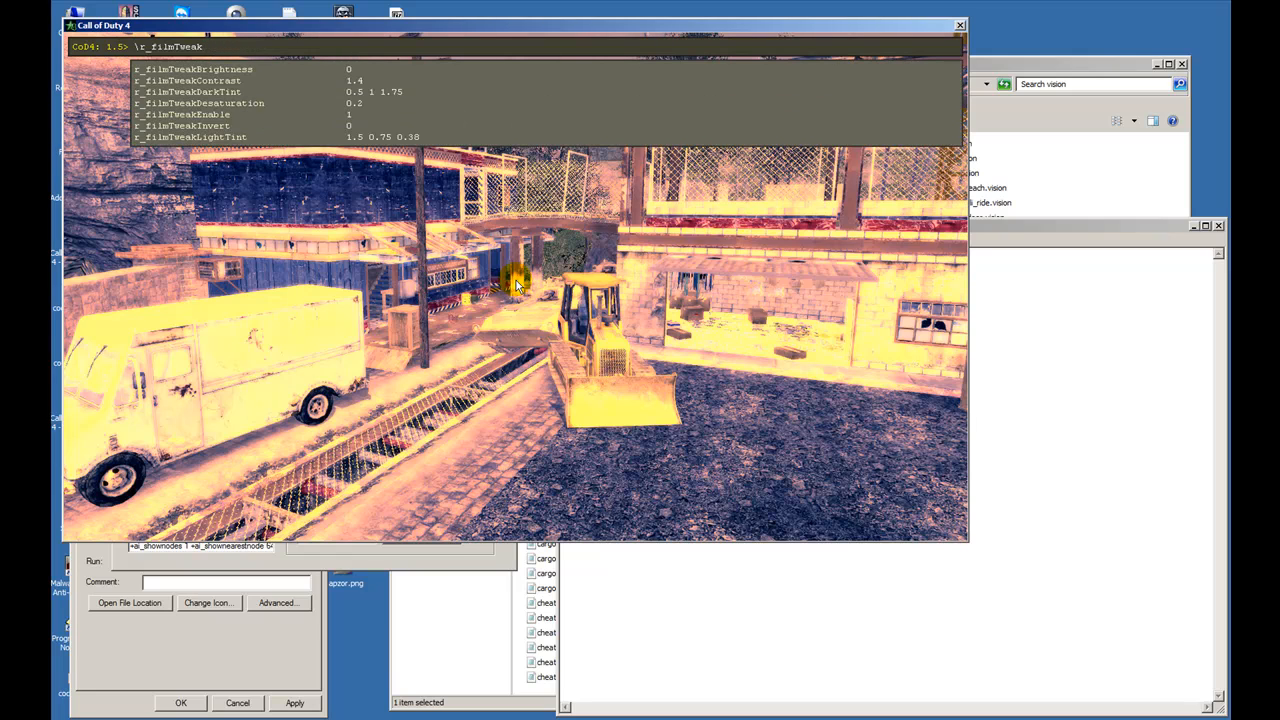
text(con)
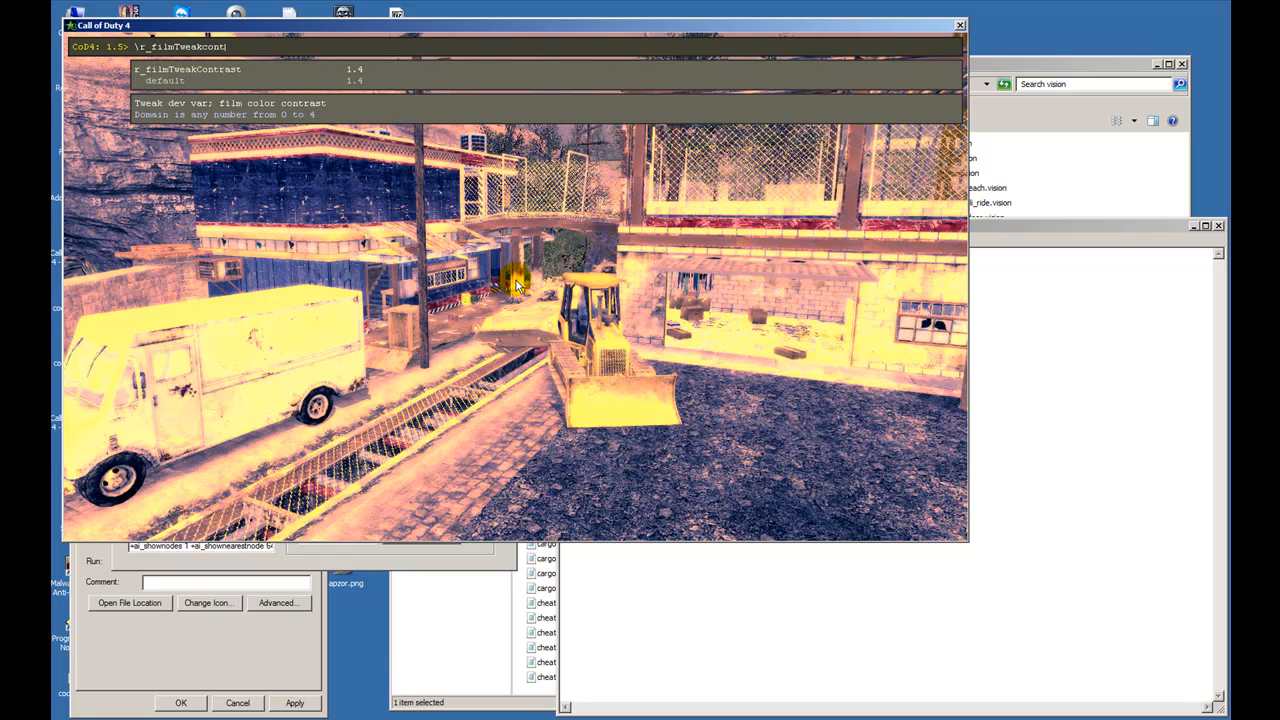
text(t)
key(Tab)
text(1.7)
key(Return)
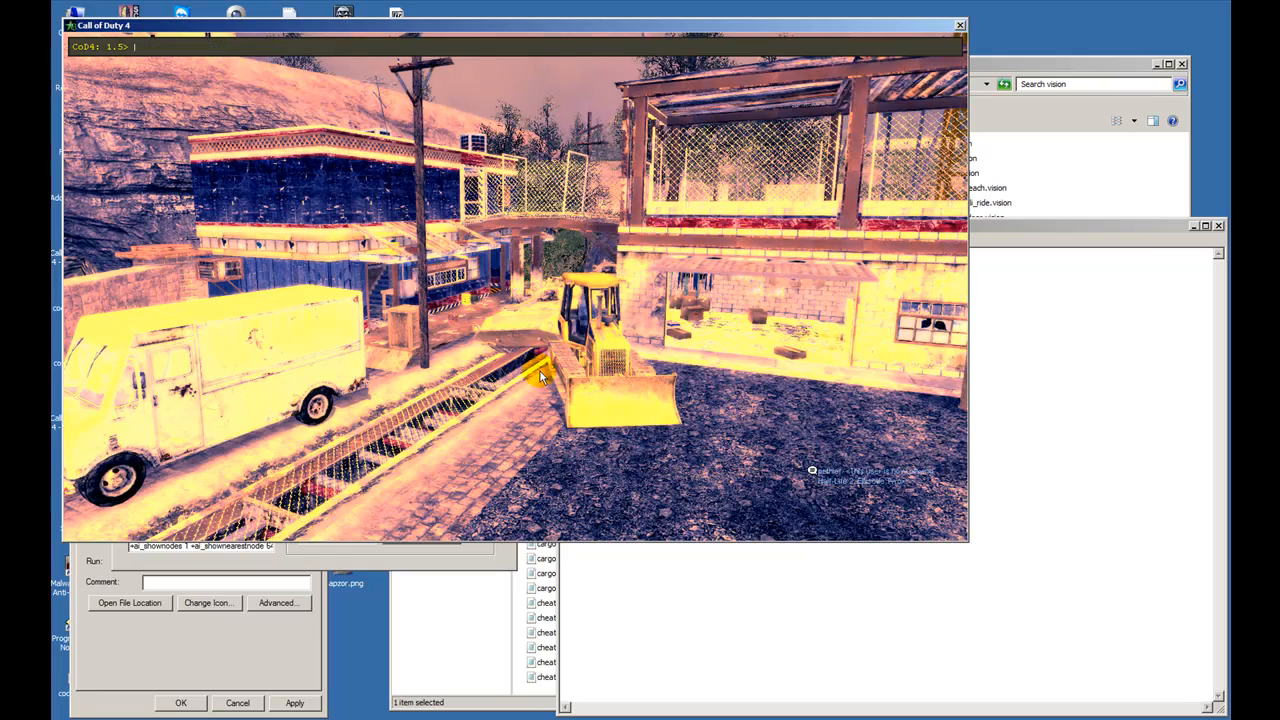
key(grave)
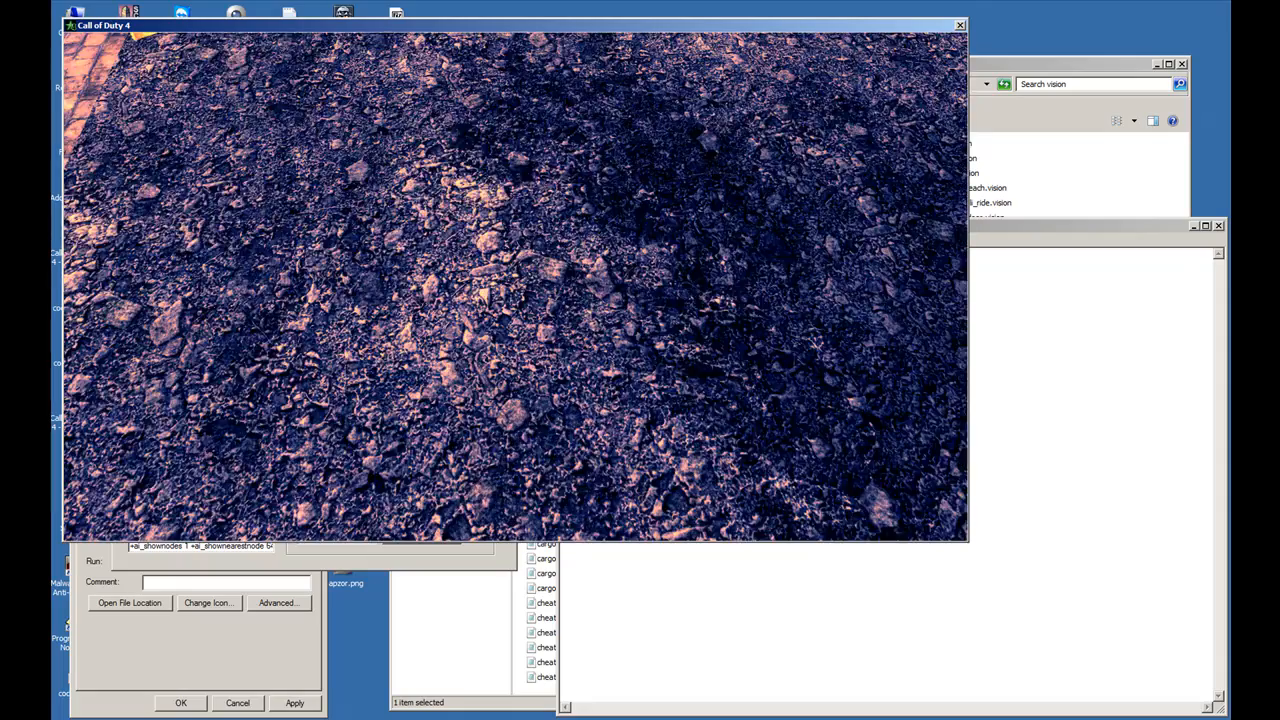
- Reopen the console and return r_filmTweakContrast to its default of 1.4
key(grave)
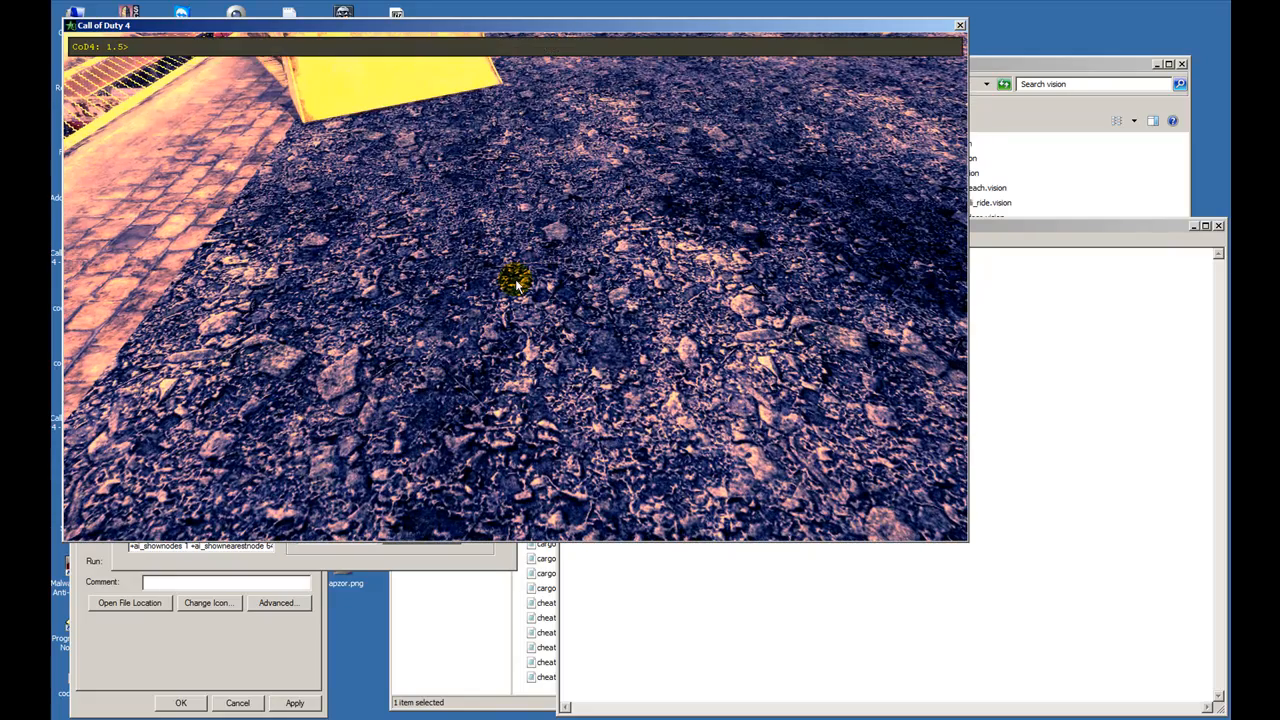
key(Up)
text(5)
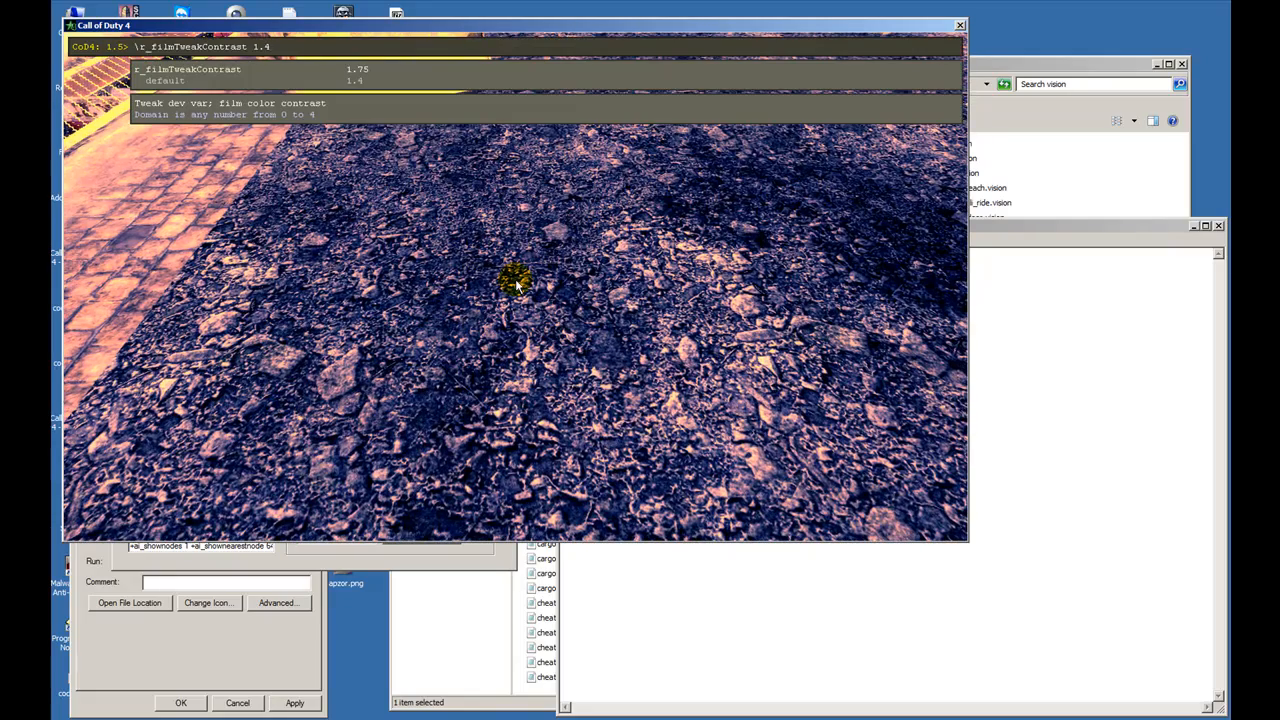
key(Return)
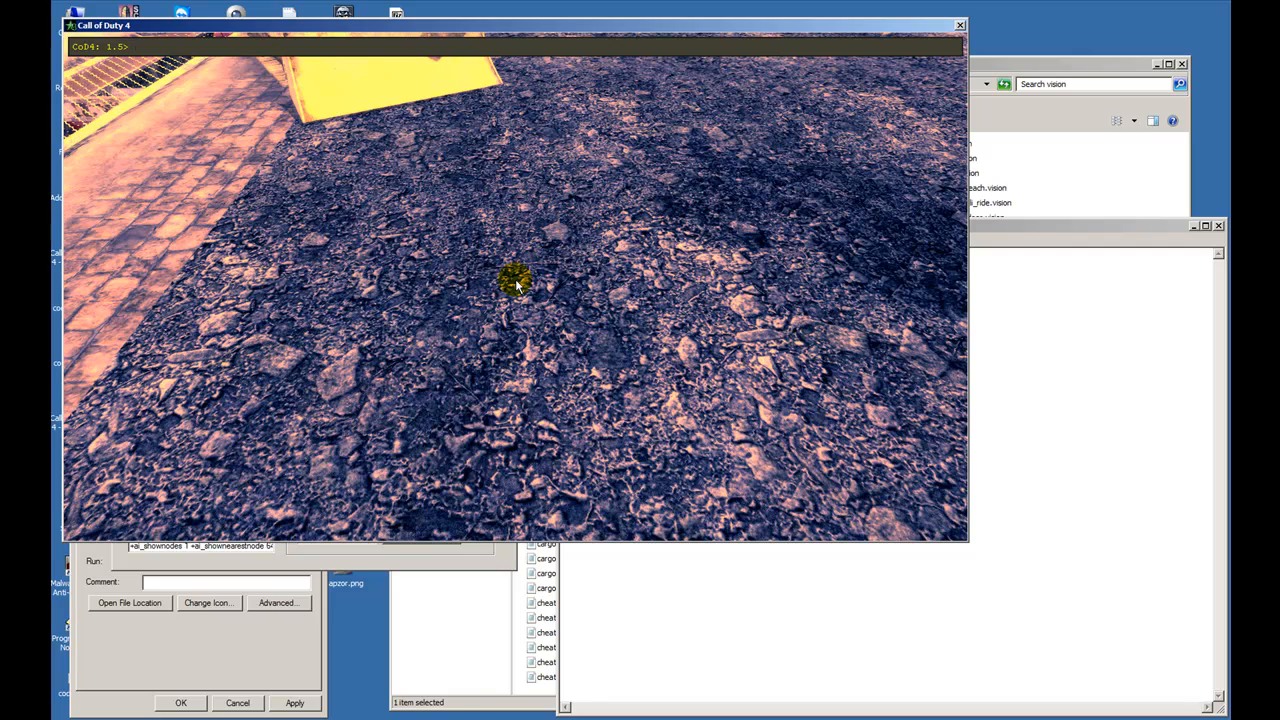
- List all r_filmTweak variables in the console and compare them with the film entries of default.vision in Notepad
key(Up)
key(BackSpace)
key(BackSpace)
key(BackSpace)
key(BackSpace)
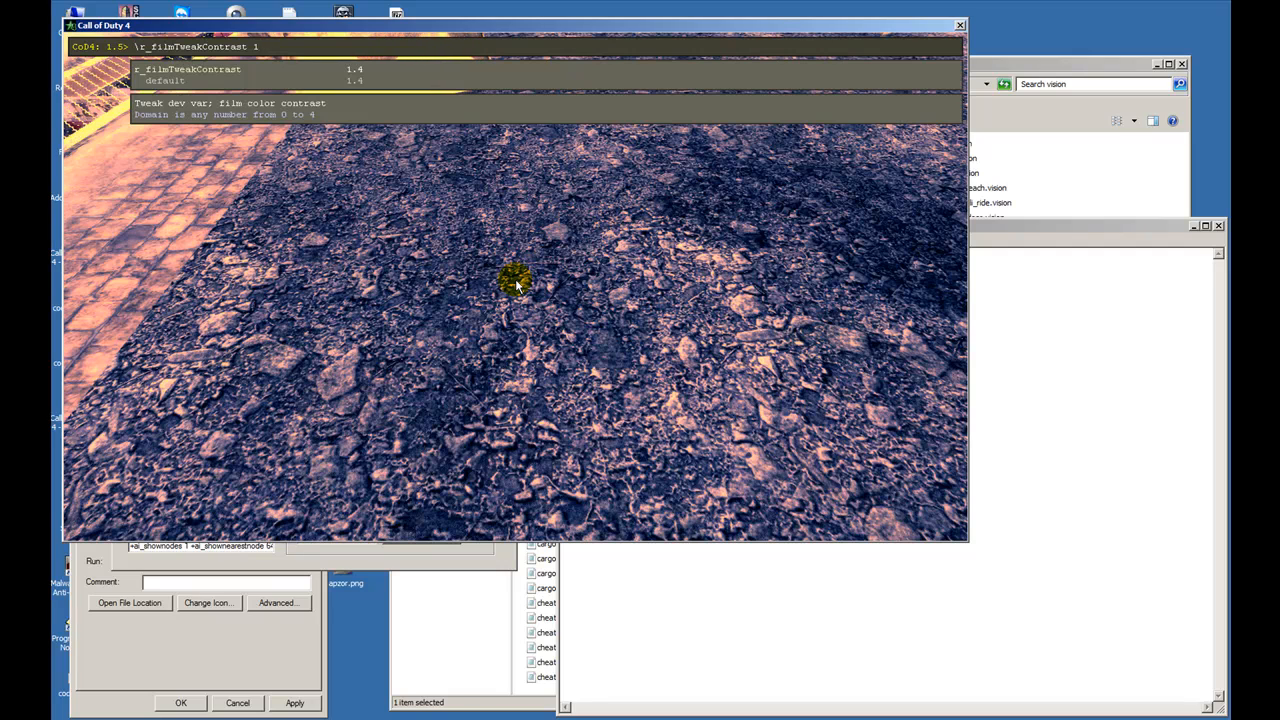
key(BackSpace)
key(BackSpace)
key(BackSpace)
key(BackSpace)
key(BackSpace)
key(BackSpace)
key(BackSpace)
key(BackSpace)
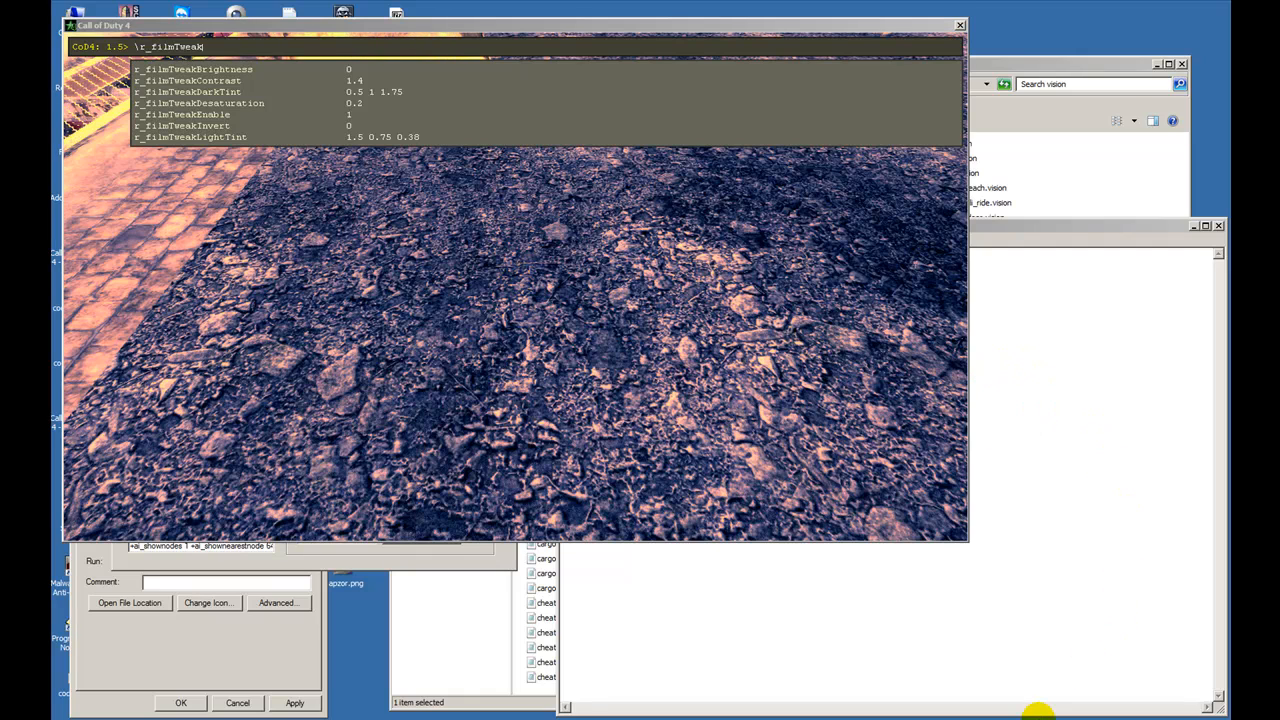
click(951, 674)
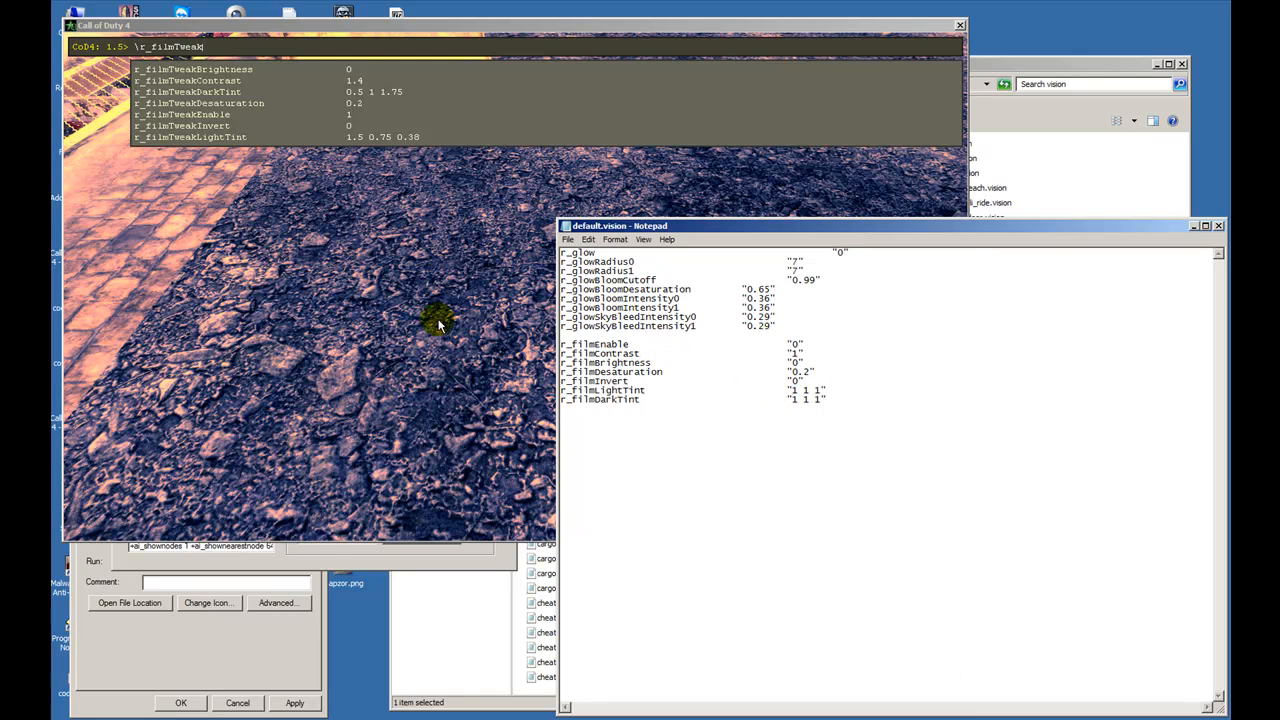
- Switch back to Call of Duty 4, query r_filmTweakInvert in the console and return to the scene
click(373, 300)
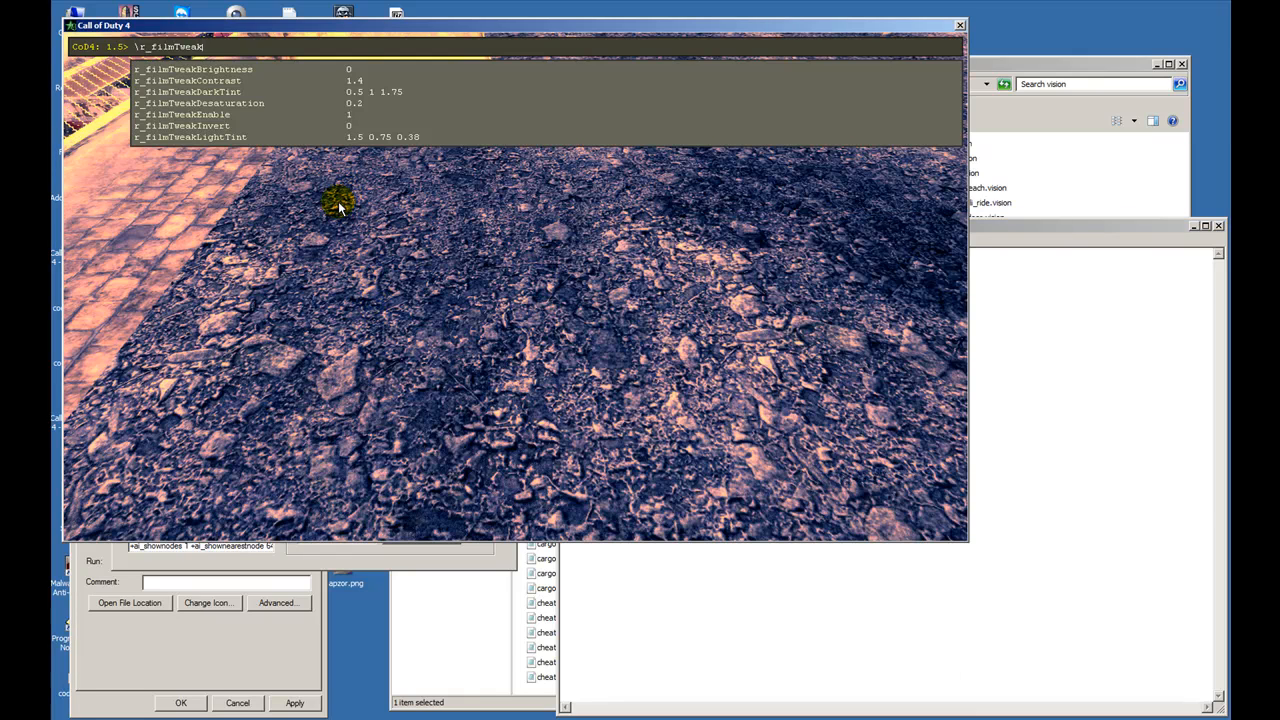
text(inver)
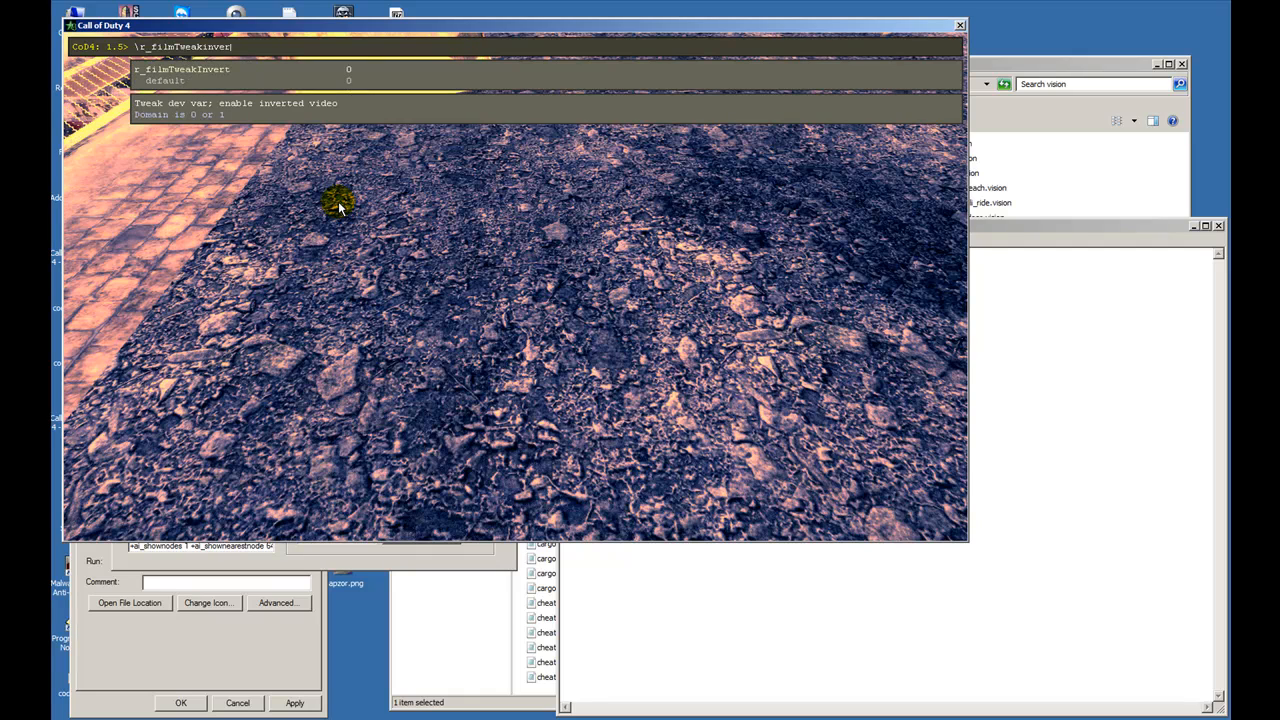
text(t .)
key(Return)
key(grave)
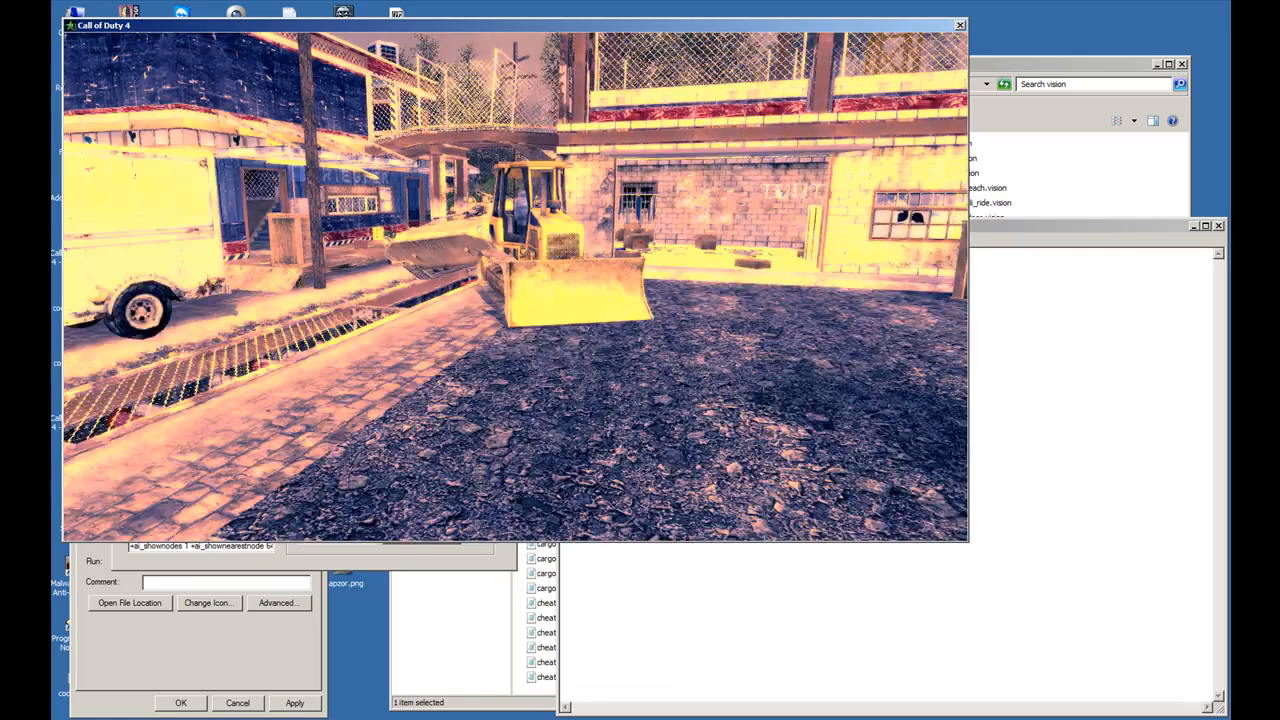
- Set r_filmTweakInvert to 1 in the console to preview the inverted video and return it to 0
key(grave)
key(Up)
key(BackSpace)
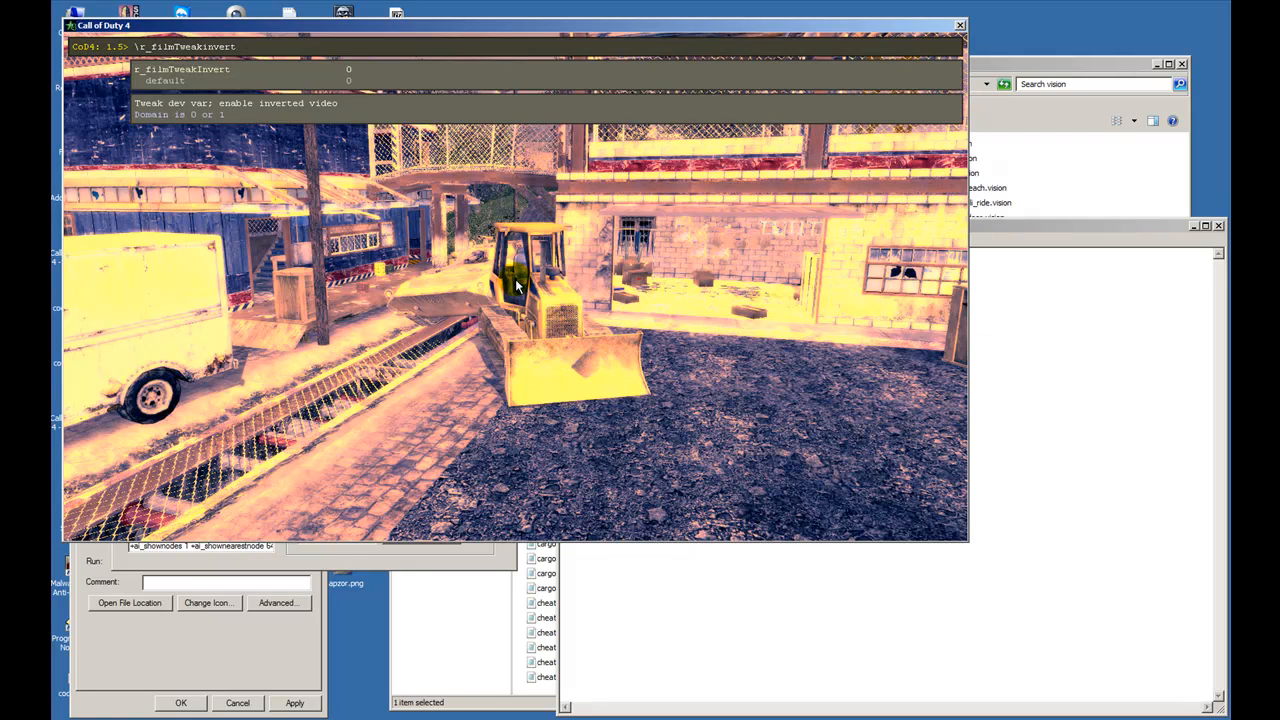
text(1)
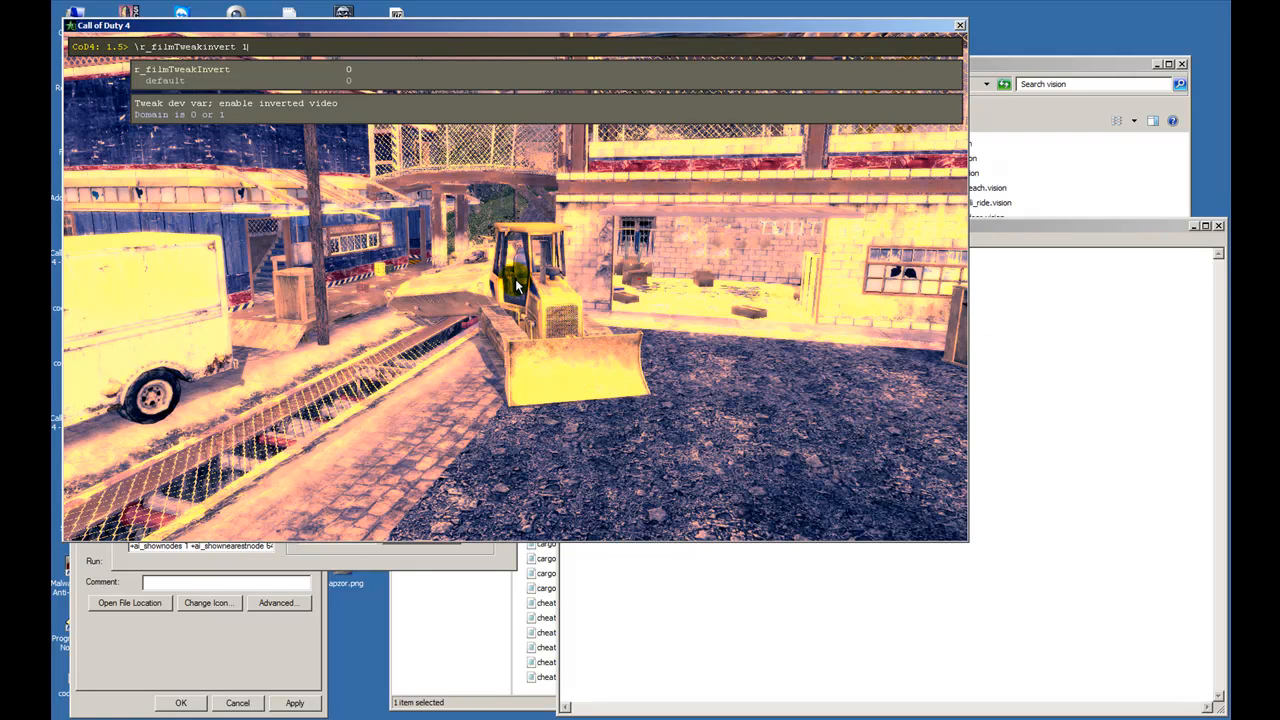
key(Return)
key(Up)
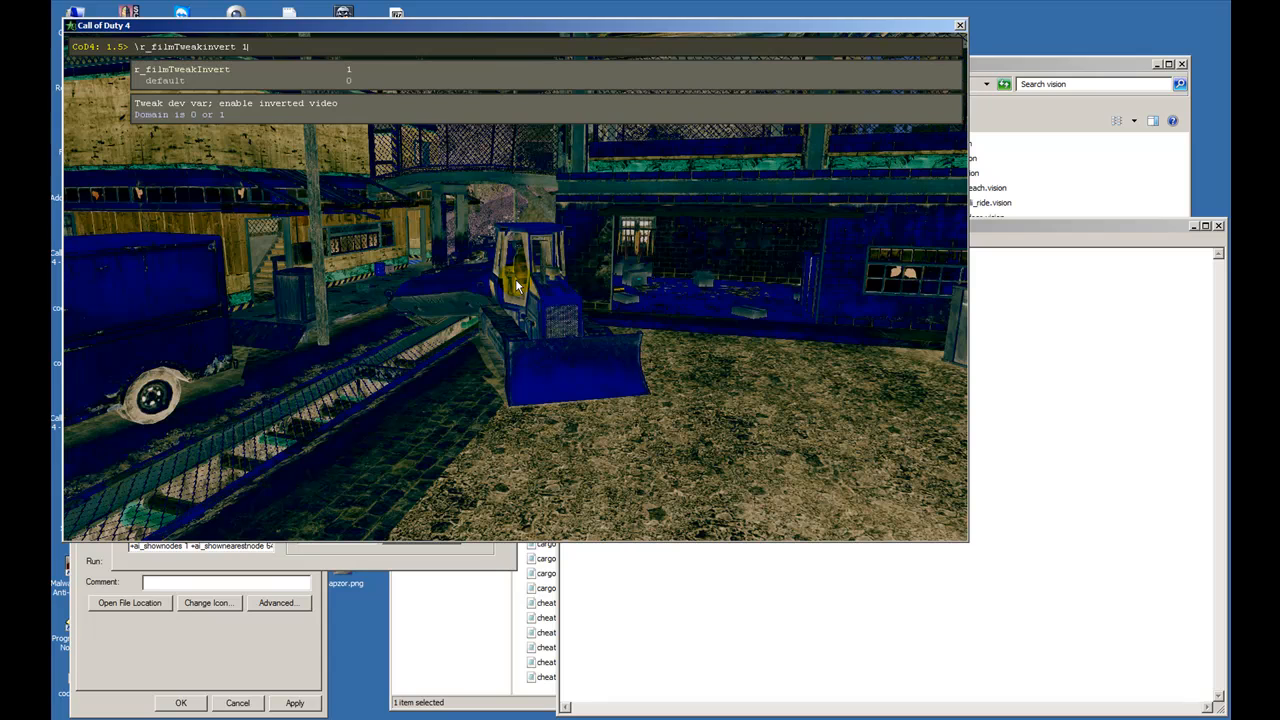
key(Return)
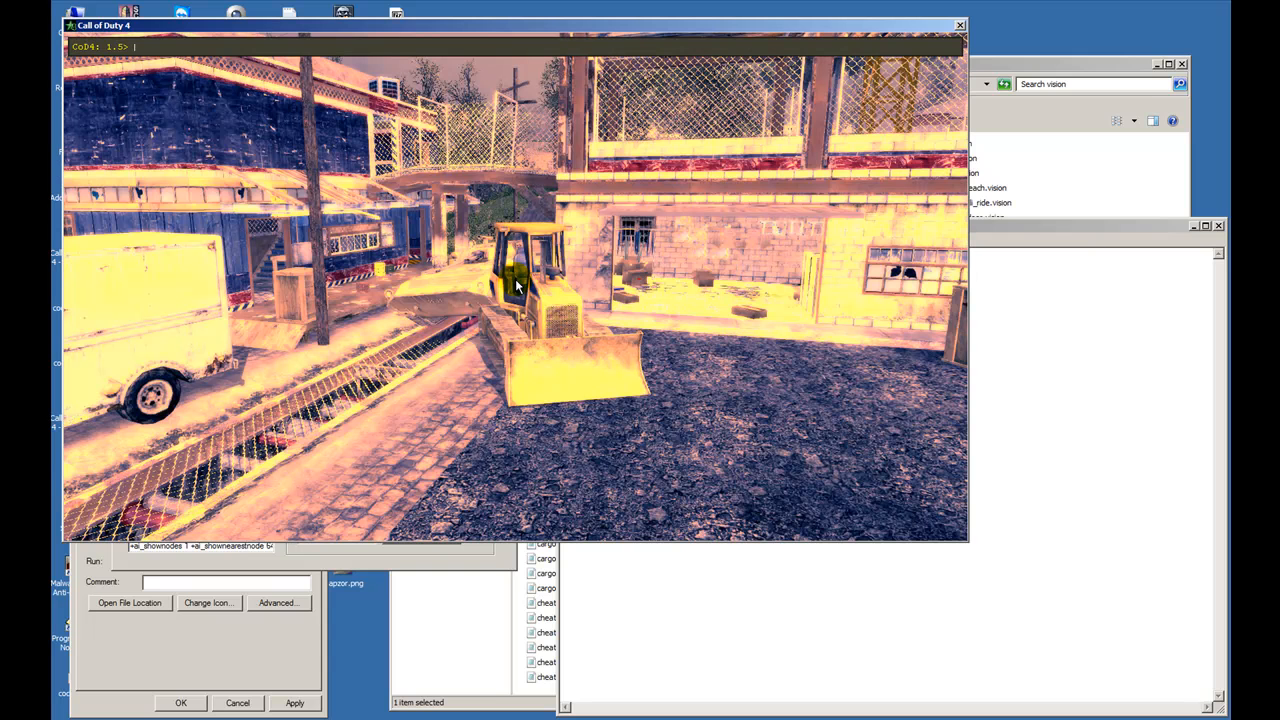
- List the r_filmTweak variables in the console again and check them against the film entries of default.vision in Notepad
key(Up)
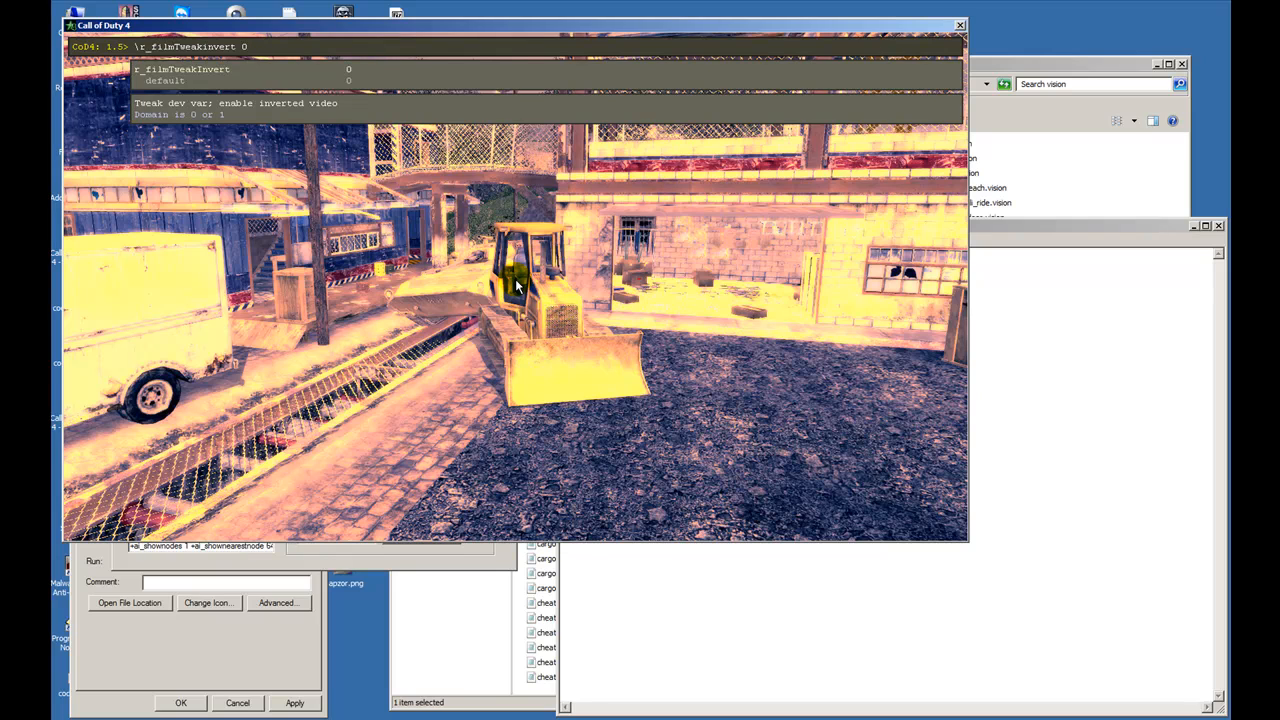
key(BackSpace)
key(BackSpace)
key(BackSpace)
key(BackSpace)
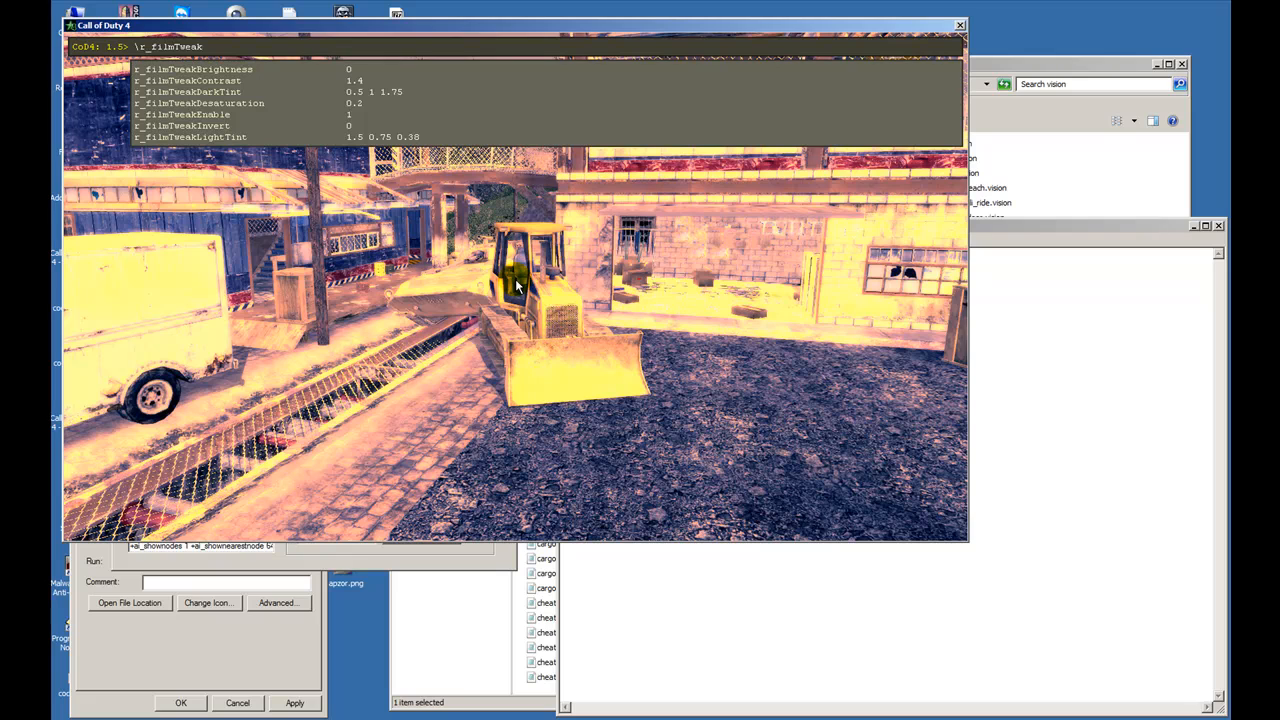
click(1122, 495)
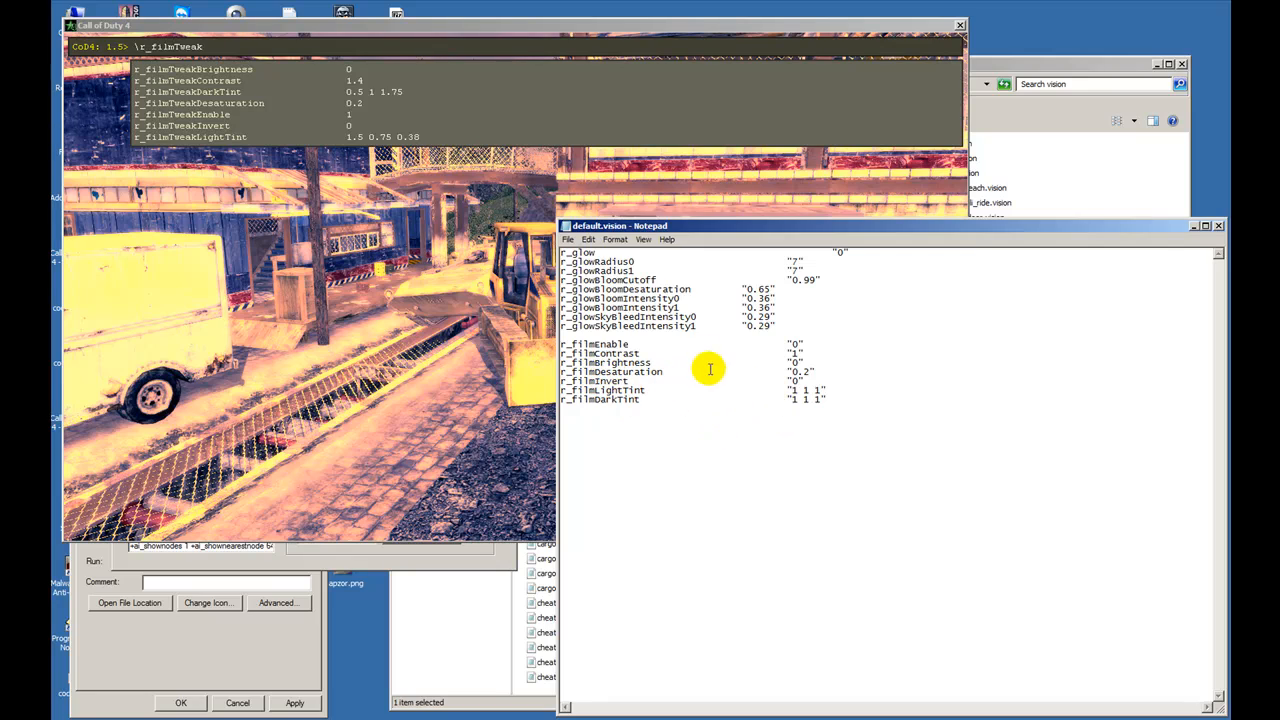
- Switch back to Call of Duty 4, hide the console, look over the scene and close the game
click(749, 134)
key(grave)
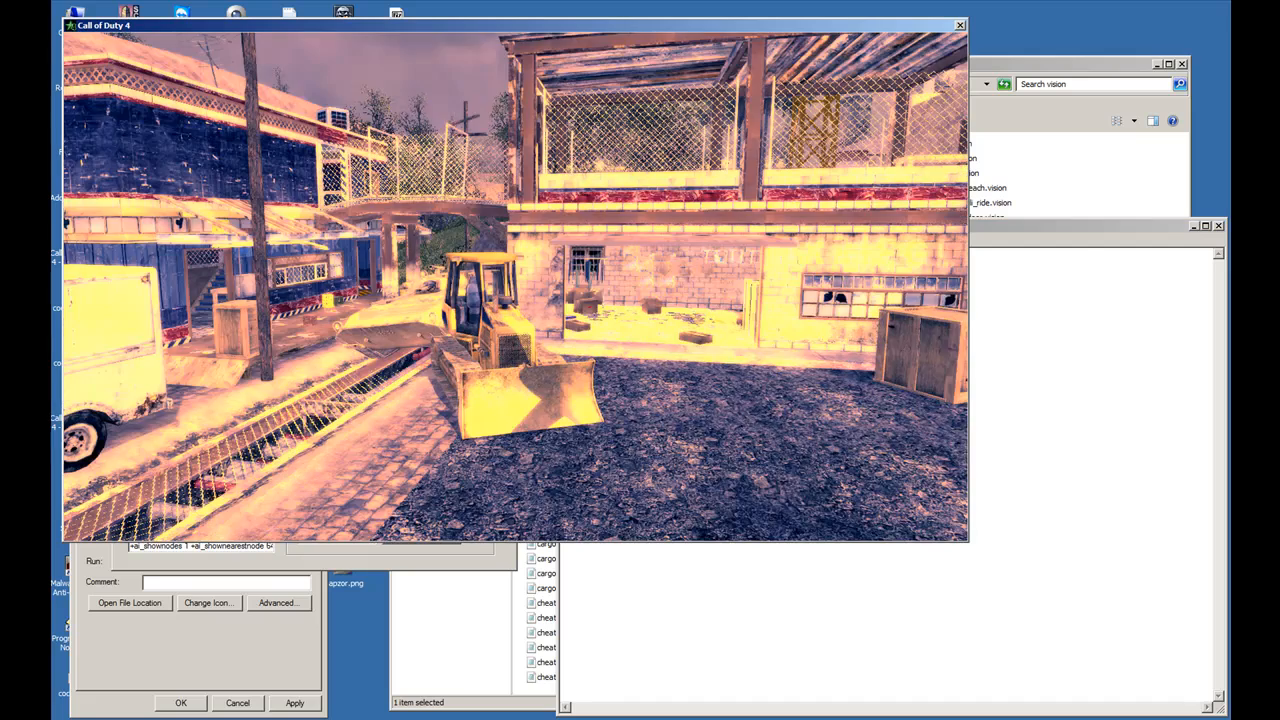
key(super)
click(541, 178)
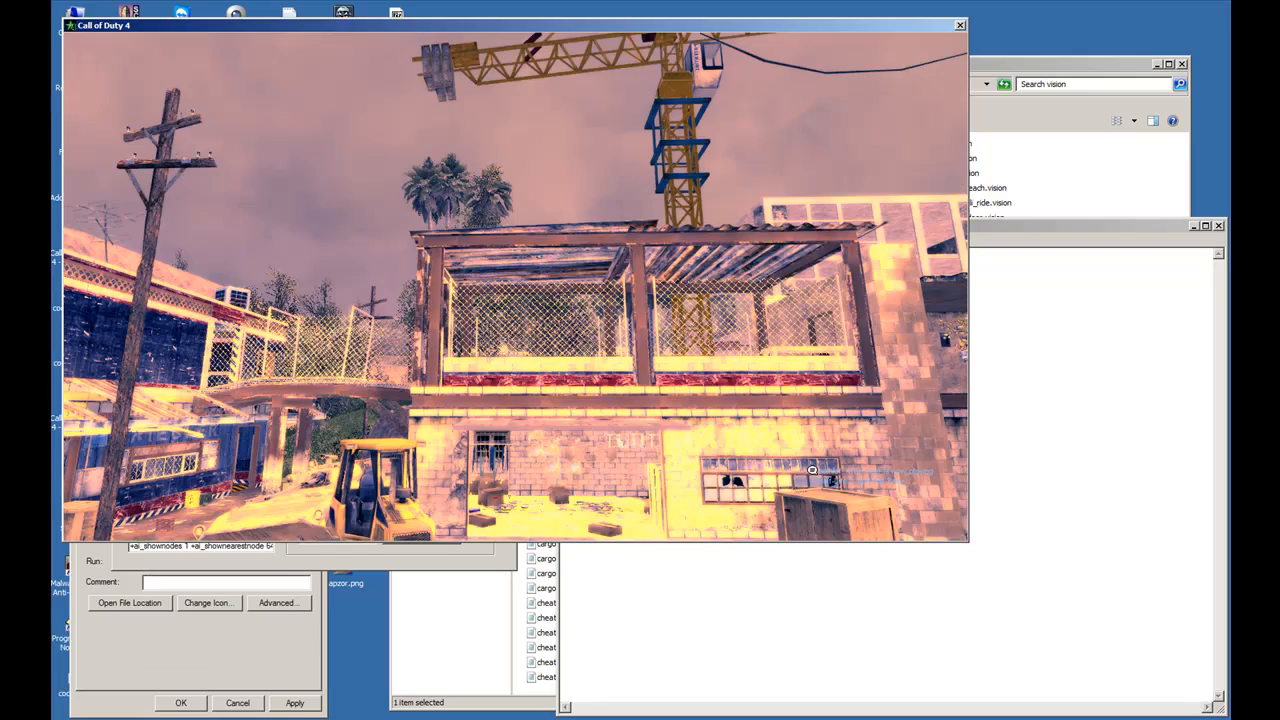
key(super)
click(960, 28)
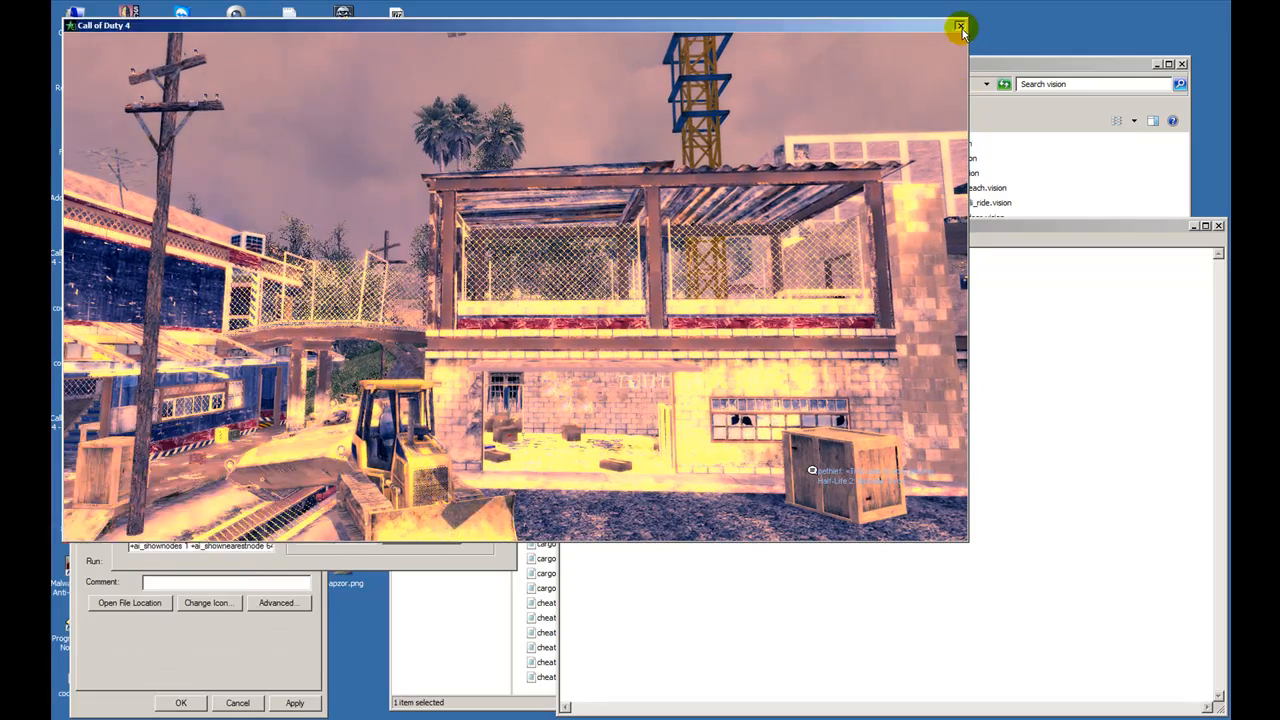
click(960, 28)
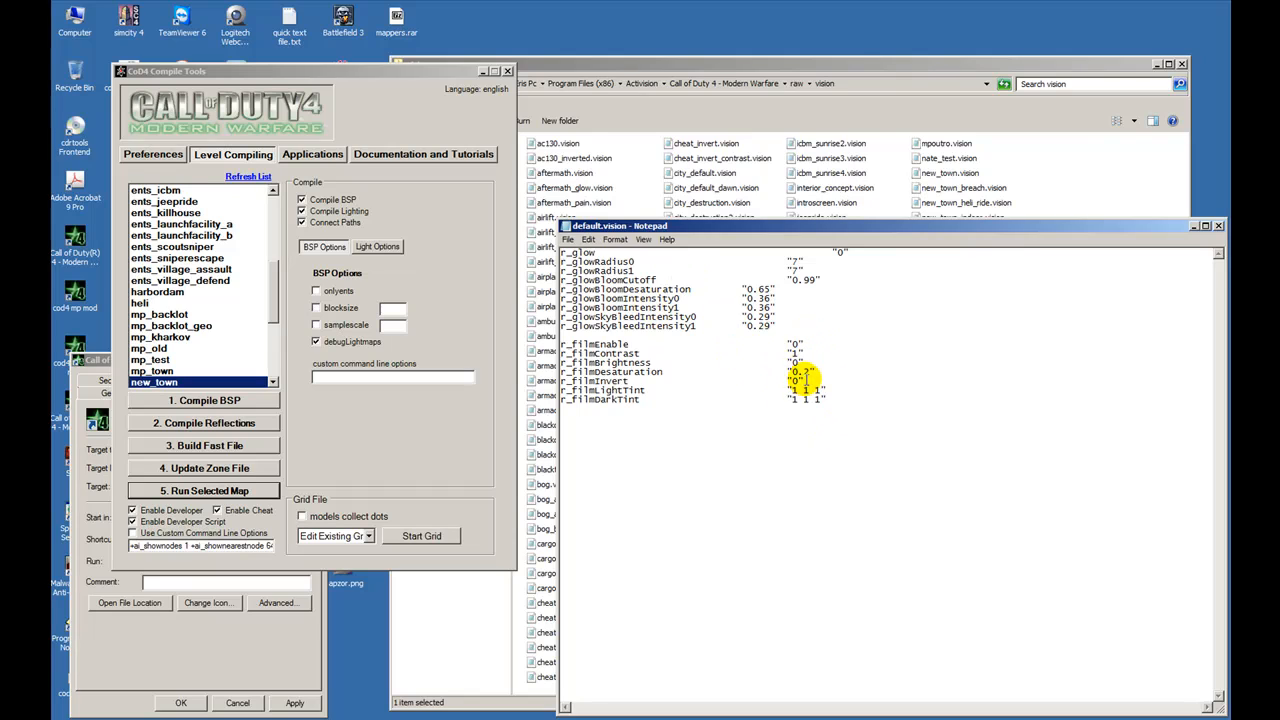
- Review the r_filmLightTint and r_filmDarkTint lines of default.vision in Notepad
drag(806, 378, 828, 398)
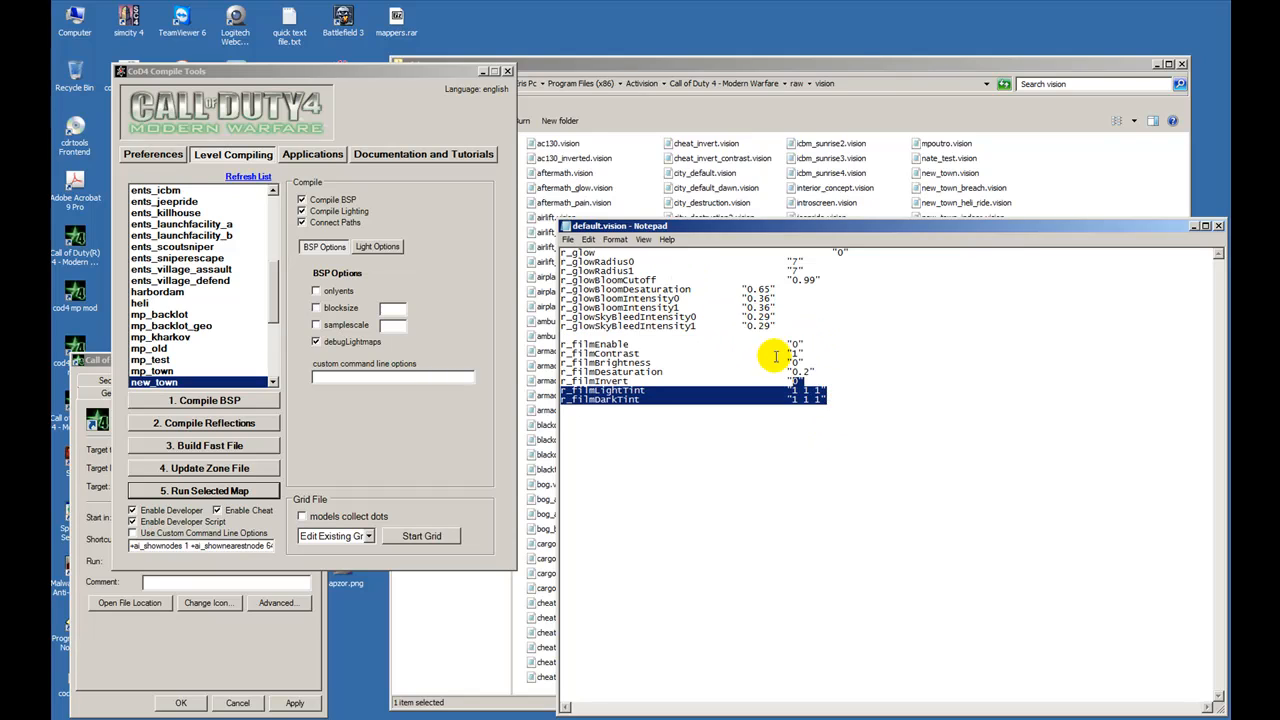
click(786, 345)
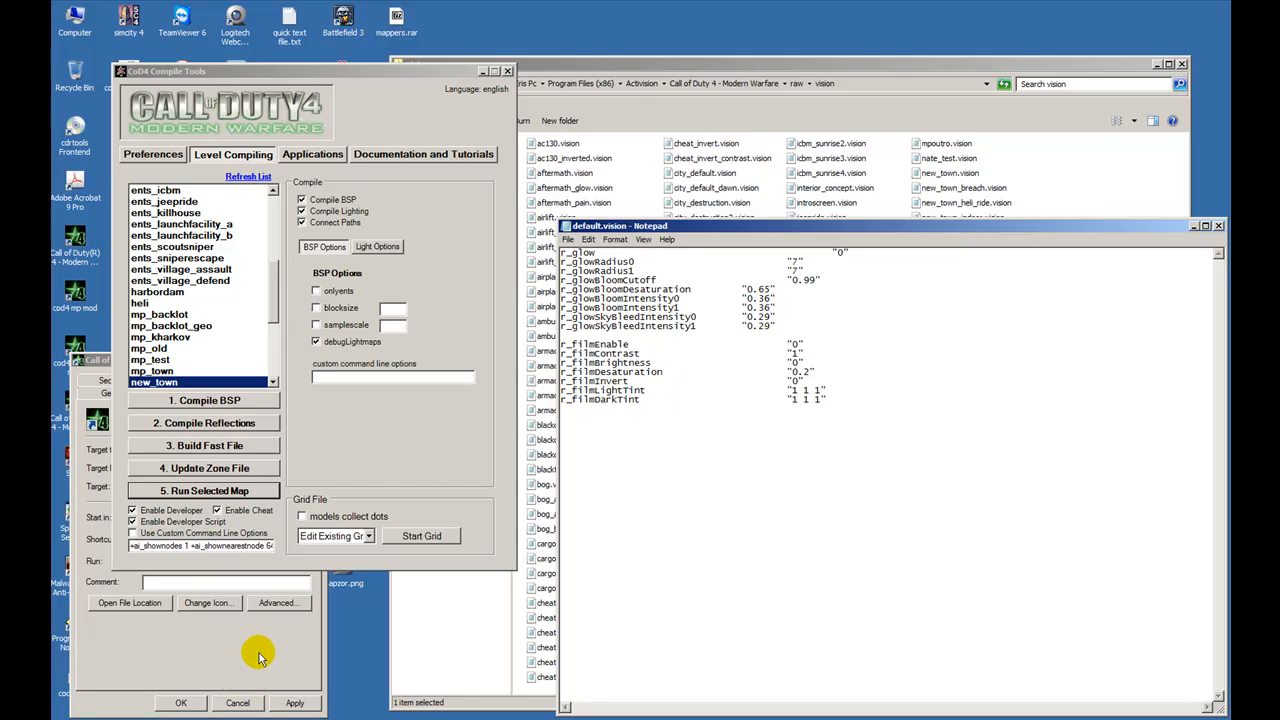
- Apply the pending changes in the Call of Duty 4 Singleplayer shortcut's properties
click(294, 703)
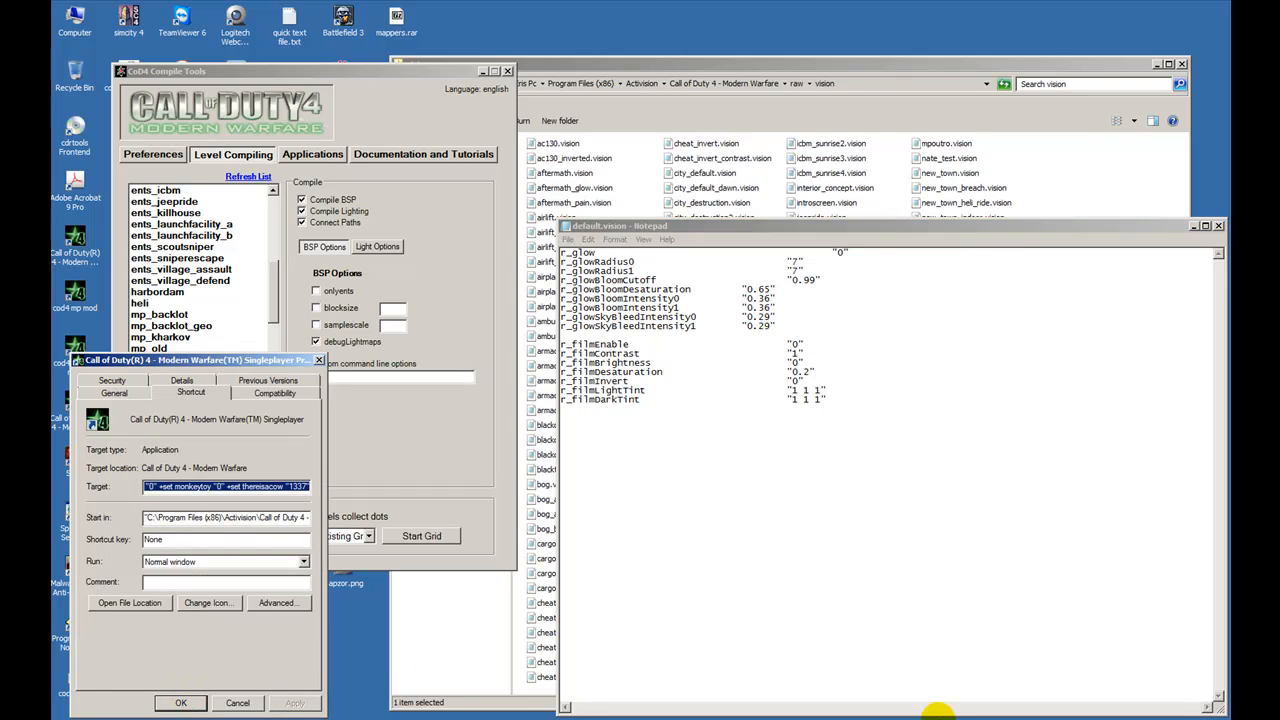